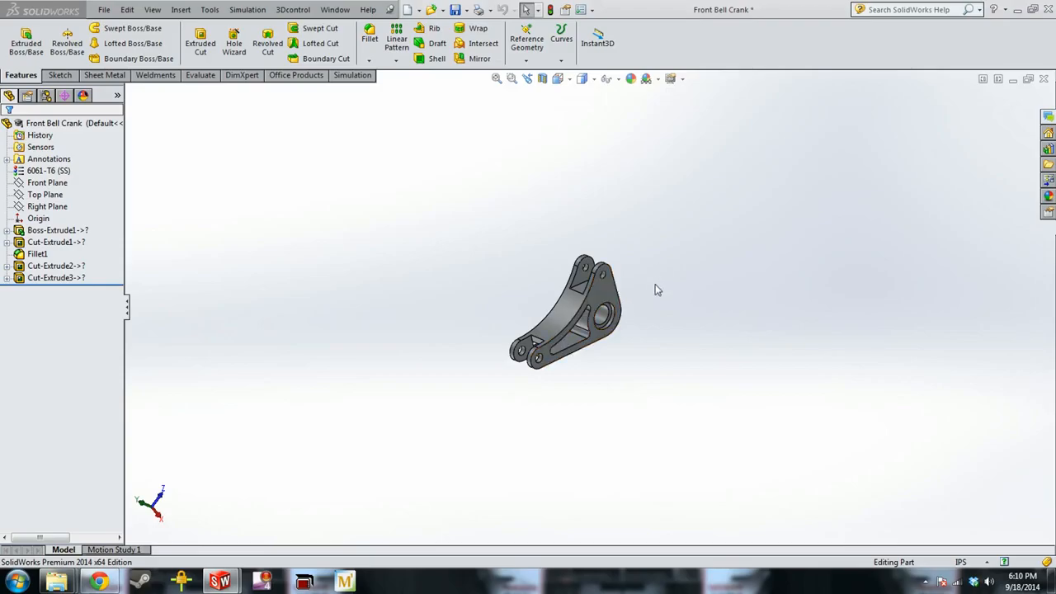
# Check that the SolidWorks Simulation add-in is active and accept the add-in settings.
pyautogui.hotkey('ctrl', 's')
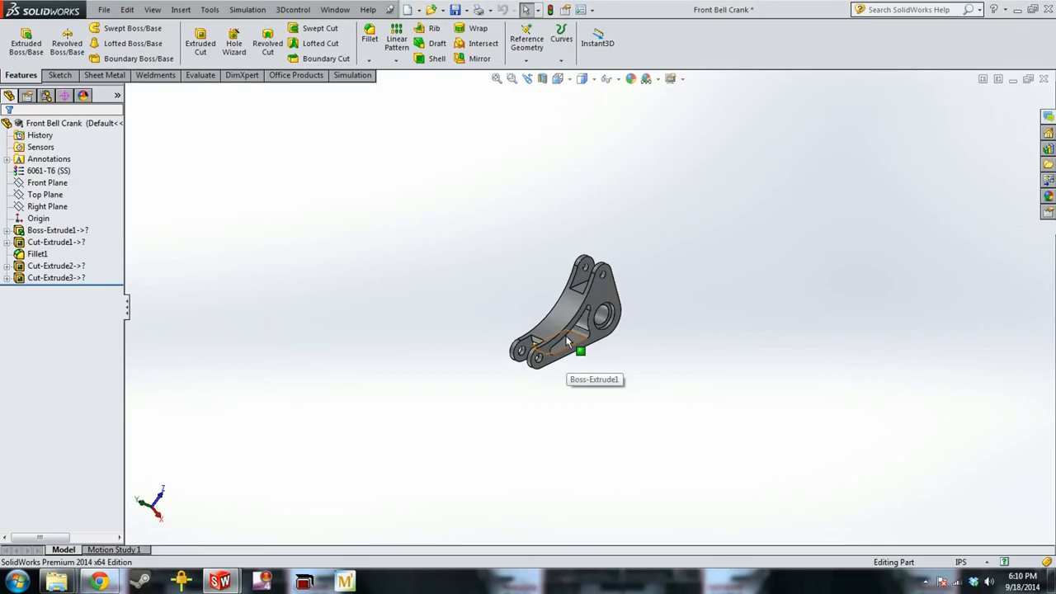
pyautogui.scroll(-5, 574, 334)
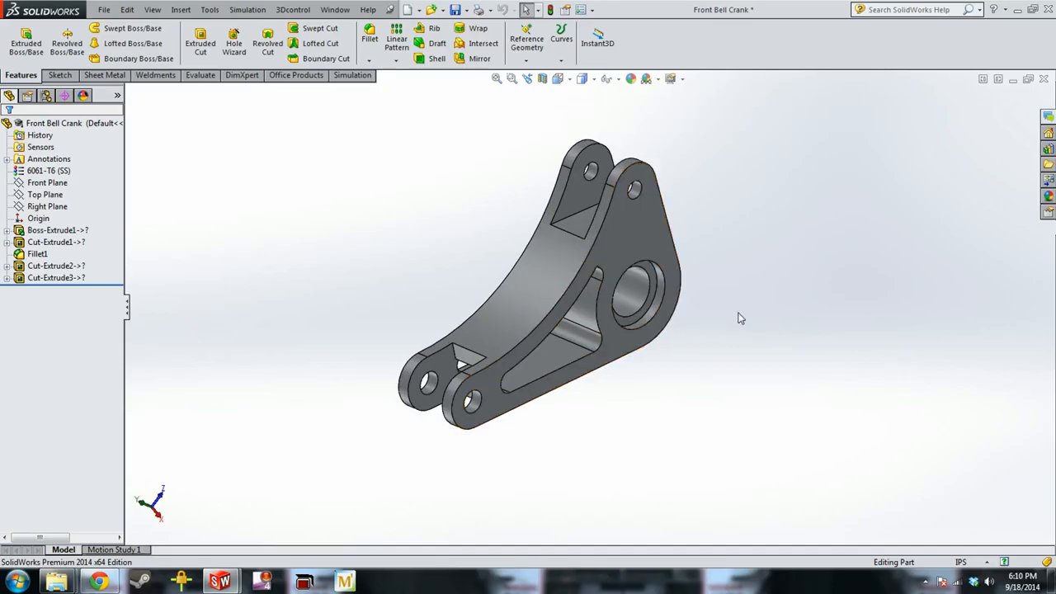
pyautogui.click(210, 10)
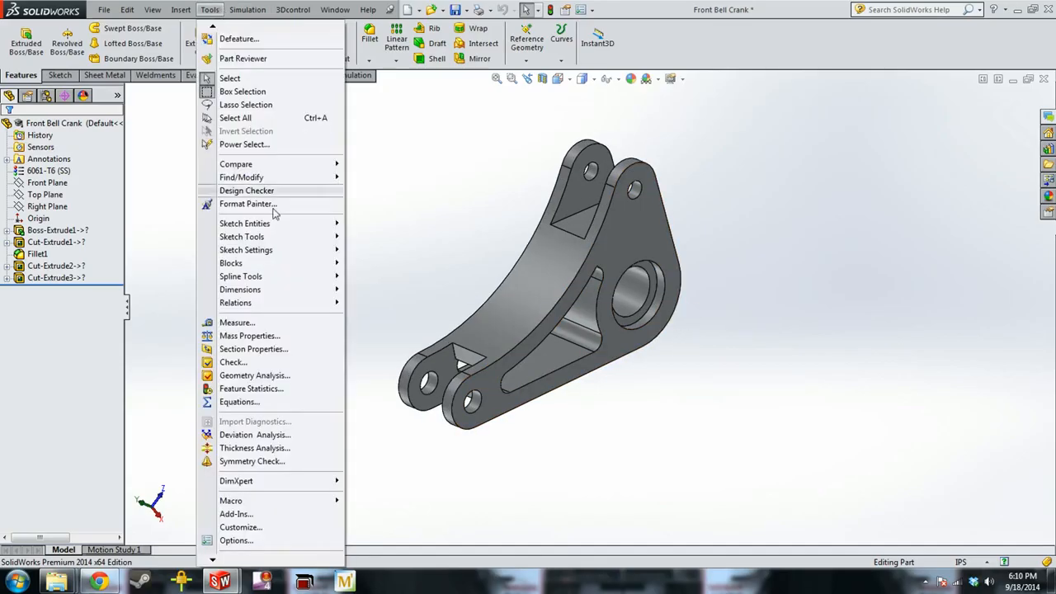
pyautogui.click(236, 514)
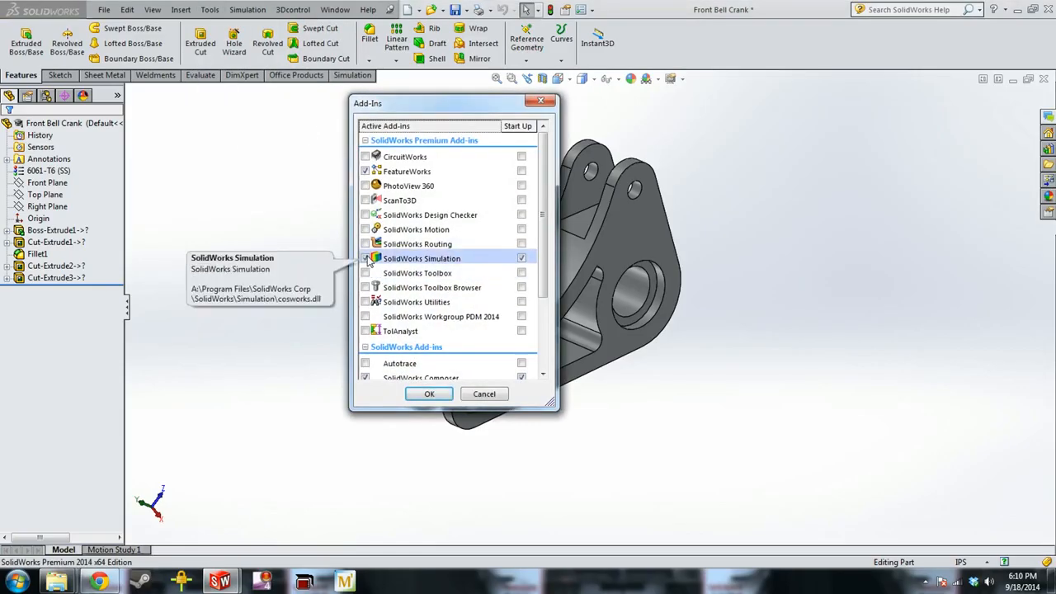
pyautogui.click(427, 395)
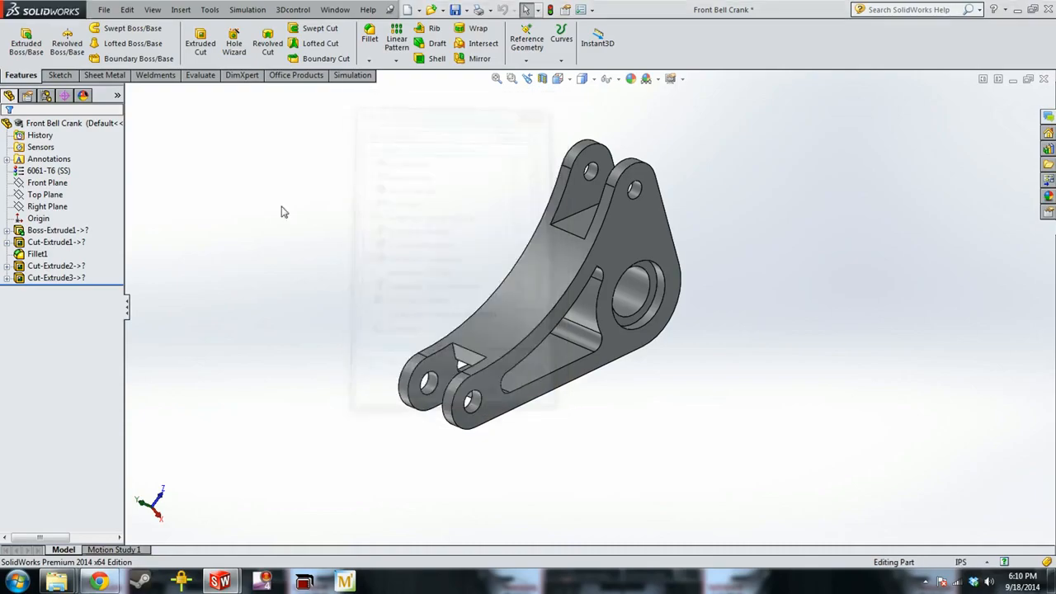
# Create a new Static simulation study of the bell crank named Static 1.
pyautogui.click(365, 77)
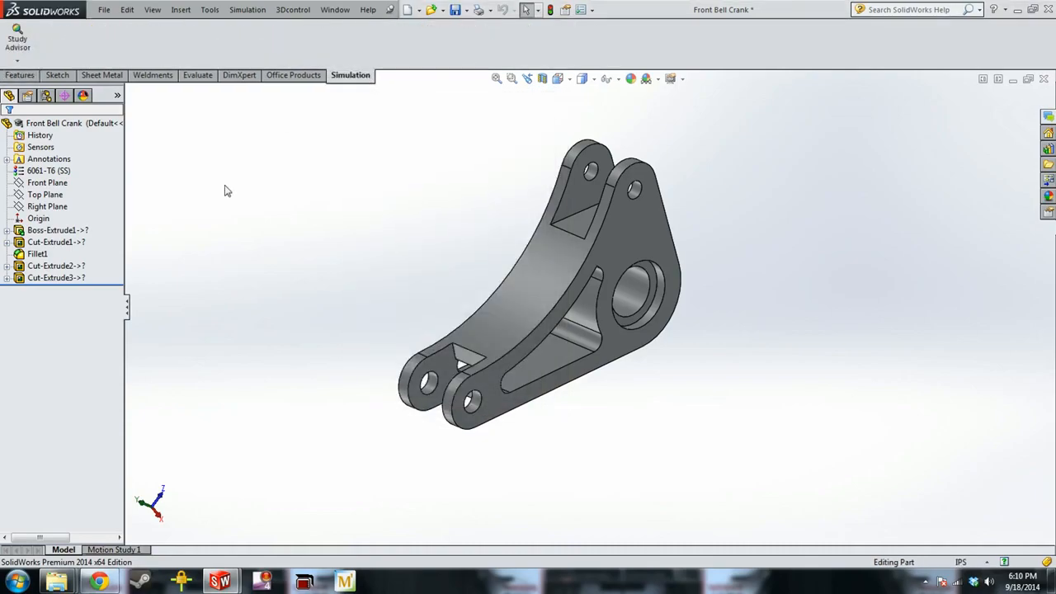
pyautogui.click(19, 63)
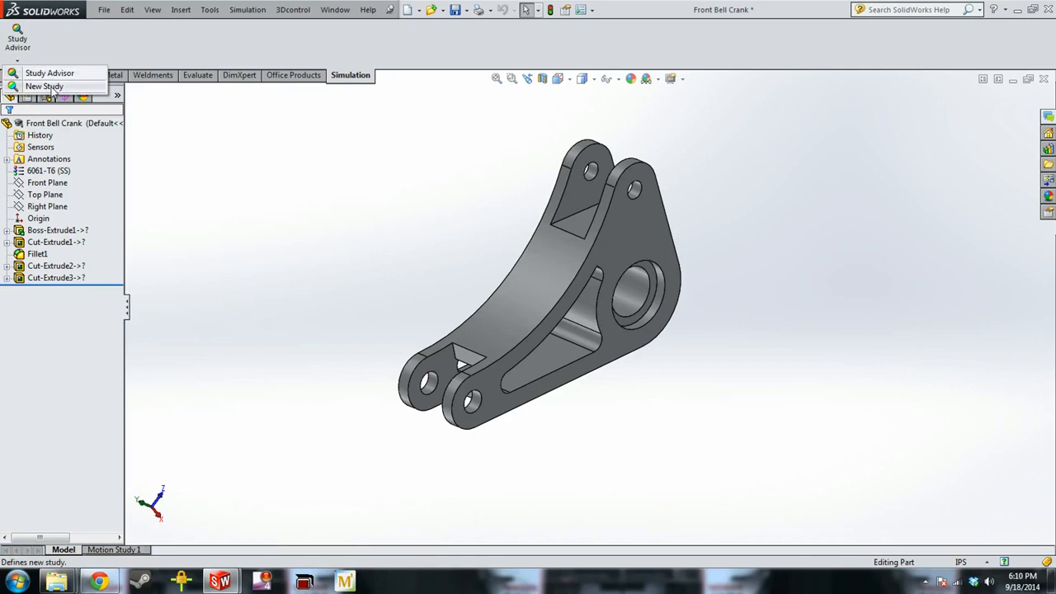
pyautogui.click(51, 88)
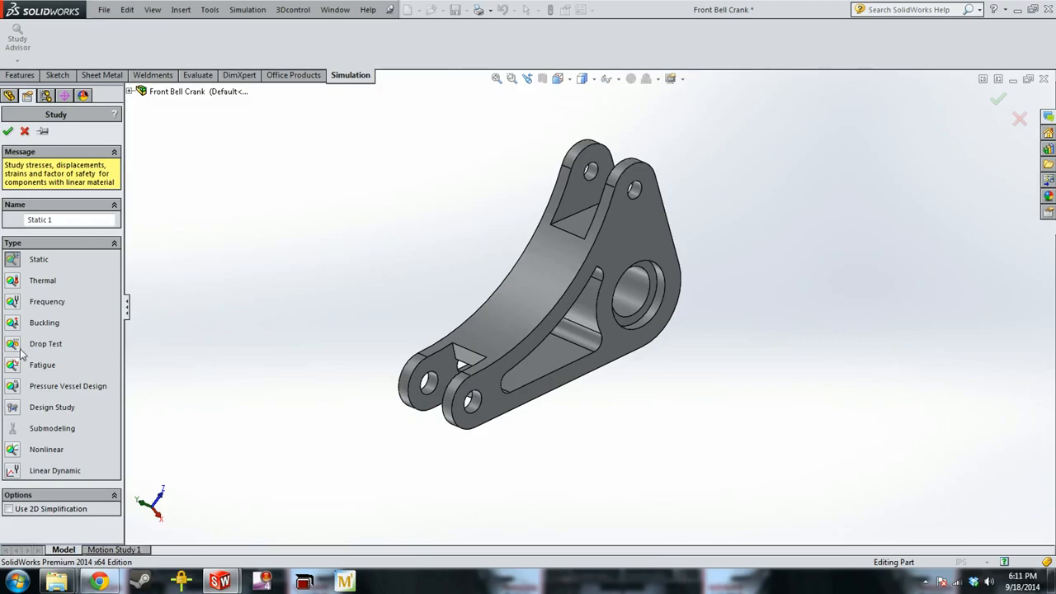
pyautogui.click(9, 132)
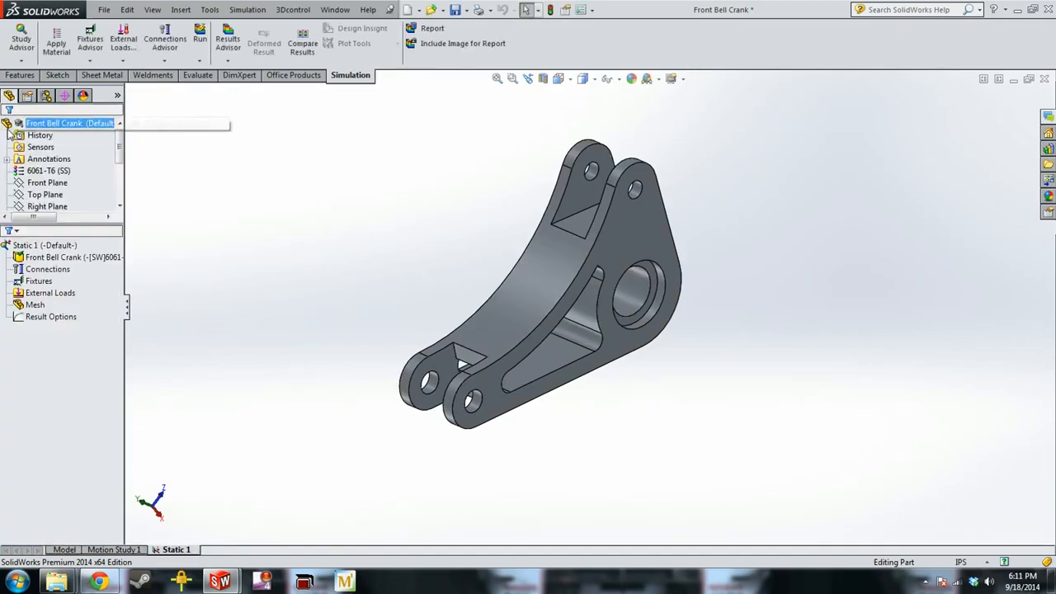
# Set the results folder of the Static 1 study to FEA Test inside Solidoworks Scratch.
pyautogui.rightClick(66, 245)
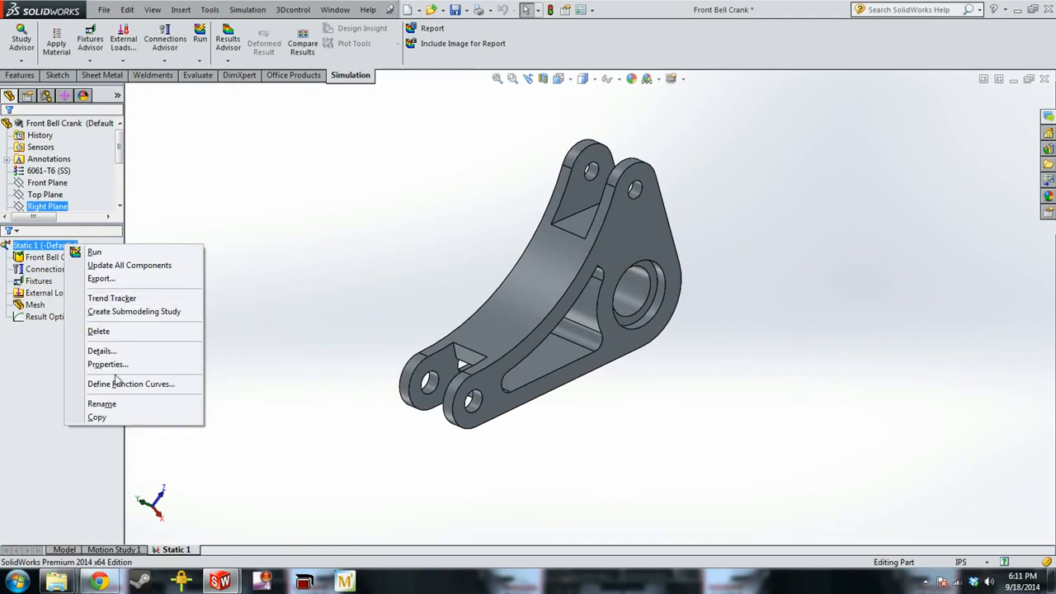
pyautogui.click(354, 311)
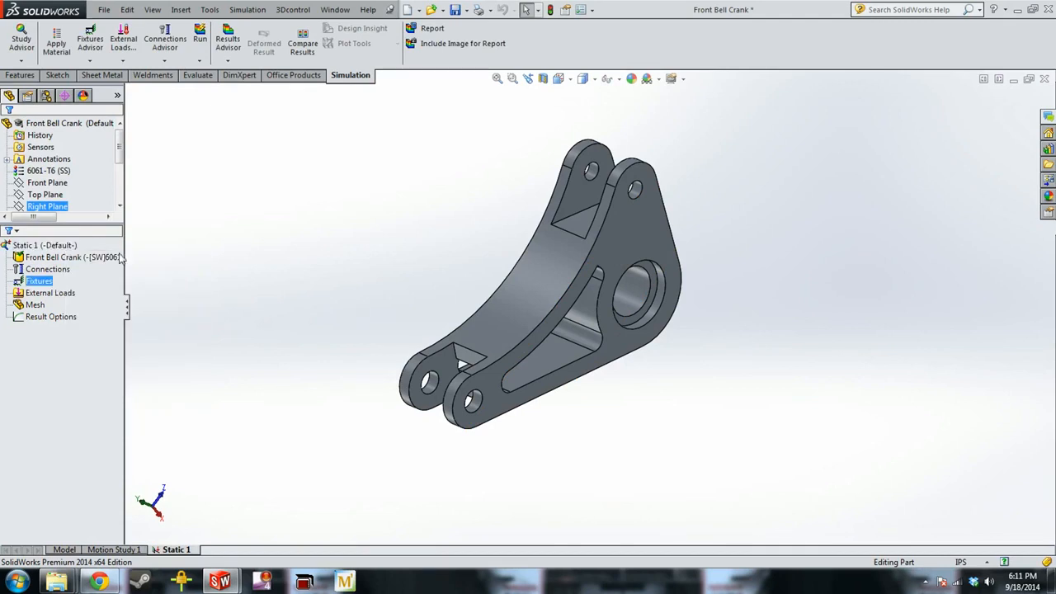
pyautogui.click(63, 246)
pyautogui.rightClick(62, 249)
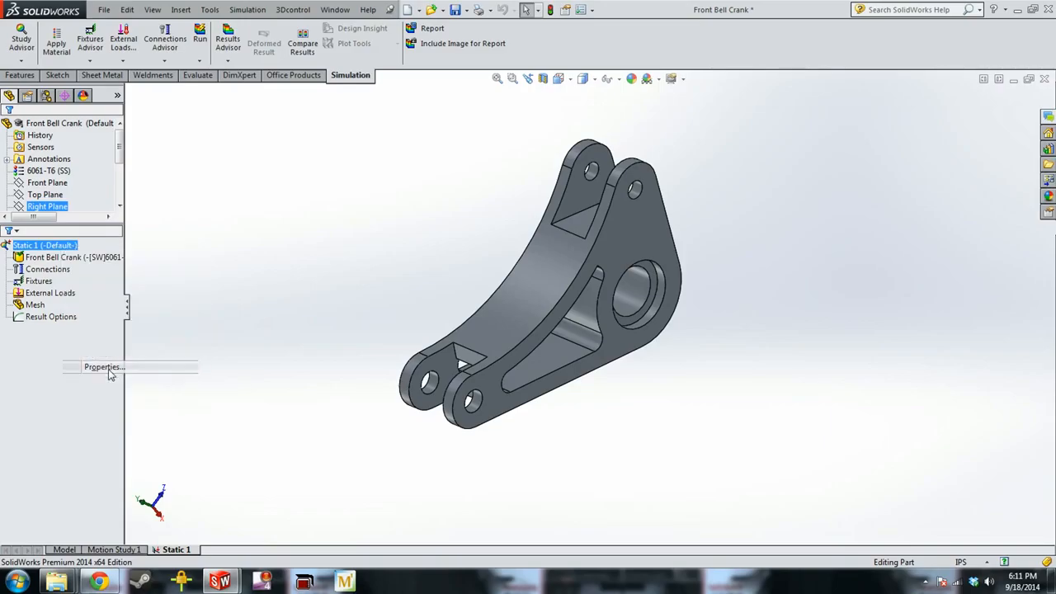
pyautogui.click(114, 371)
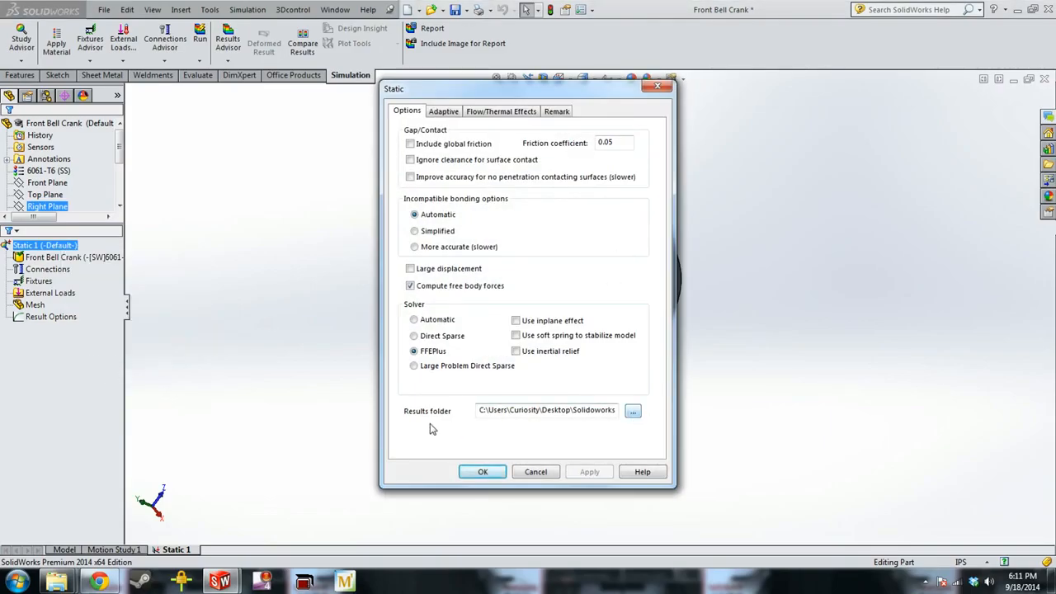
pyautogui.click(632, 411)
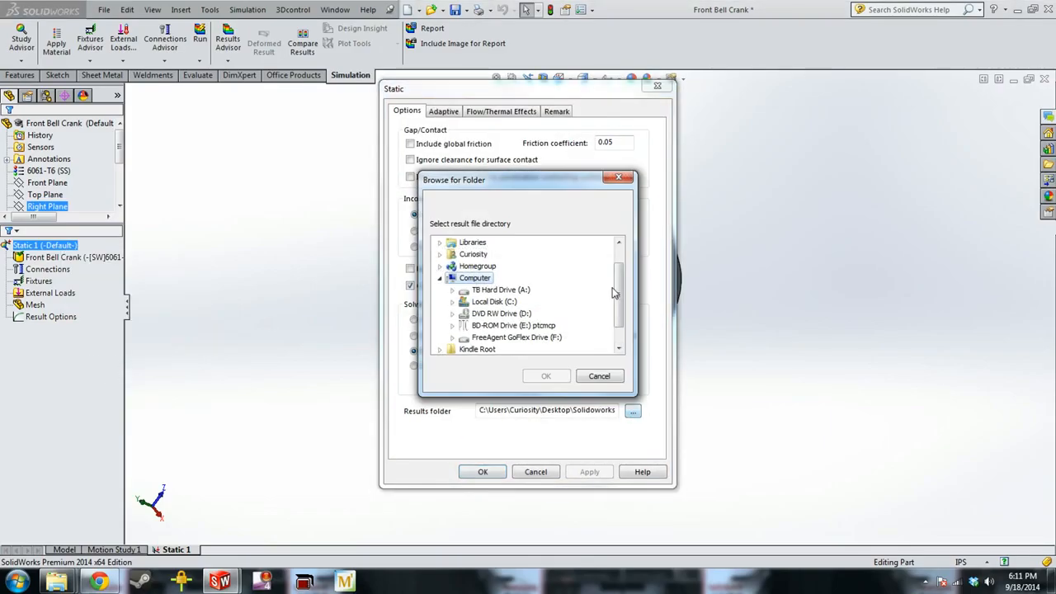
pyautogui.scroll(-2, 485, 346)
pyautogui.click(472, 339)
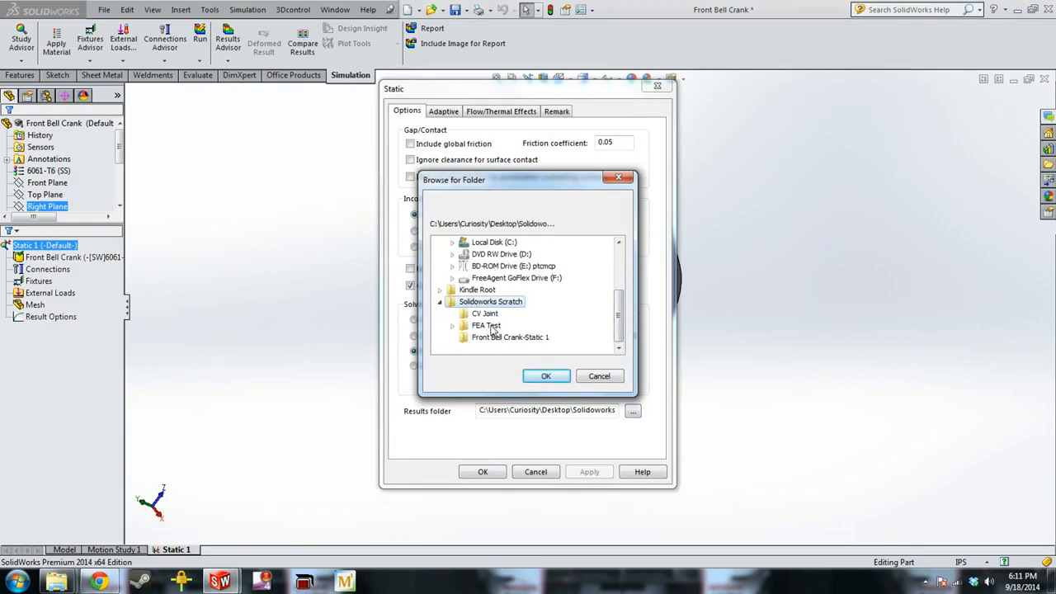
pyautogui.click(487, 326)
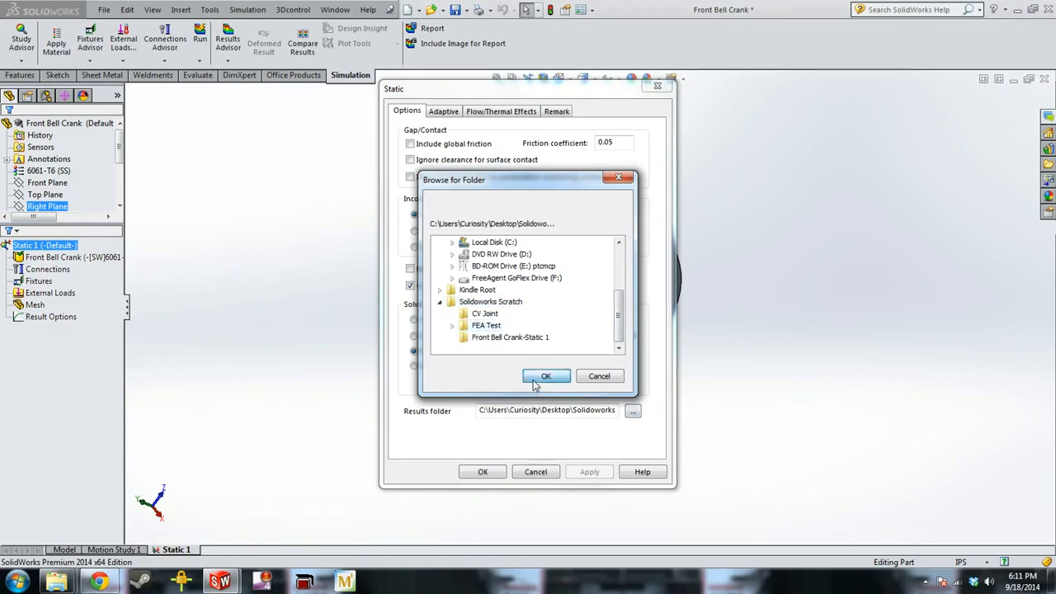
pyautogui.click(537, 378)
pyautogui.click(496, 471)
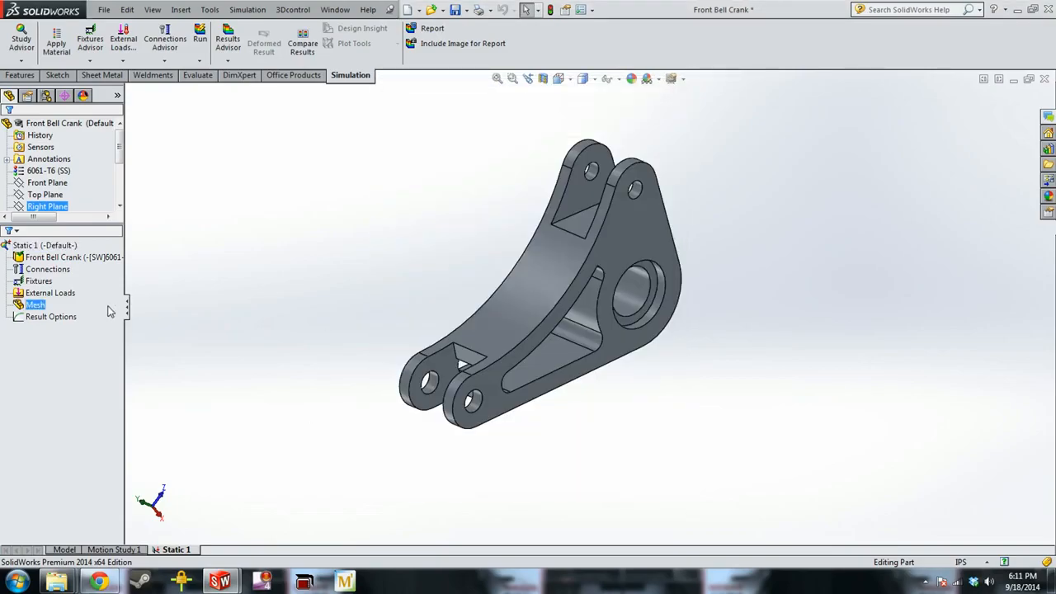
# Review the study's part, fixtures, loads and mesh entries, and inspect the bell crank's large bore and clevis holes.
pyautogui.click(48, 283)
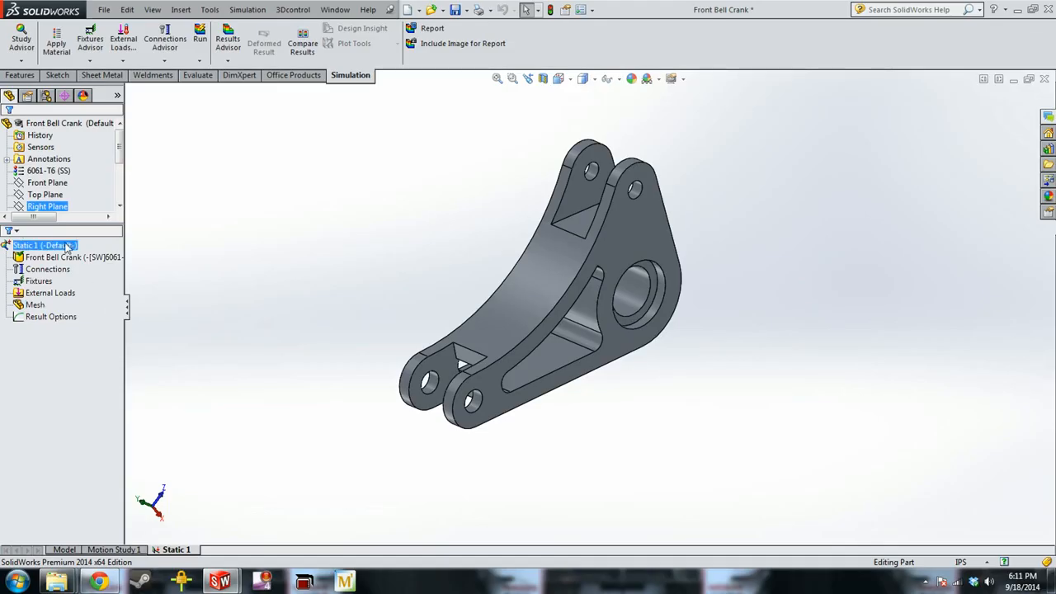
pyautogui.click(45, 293)
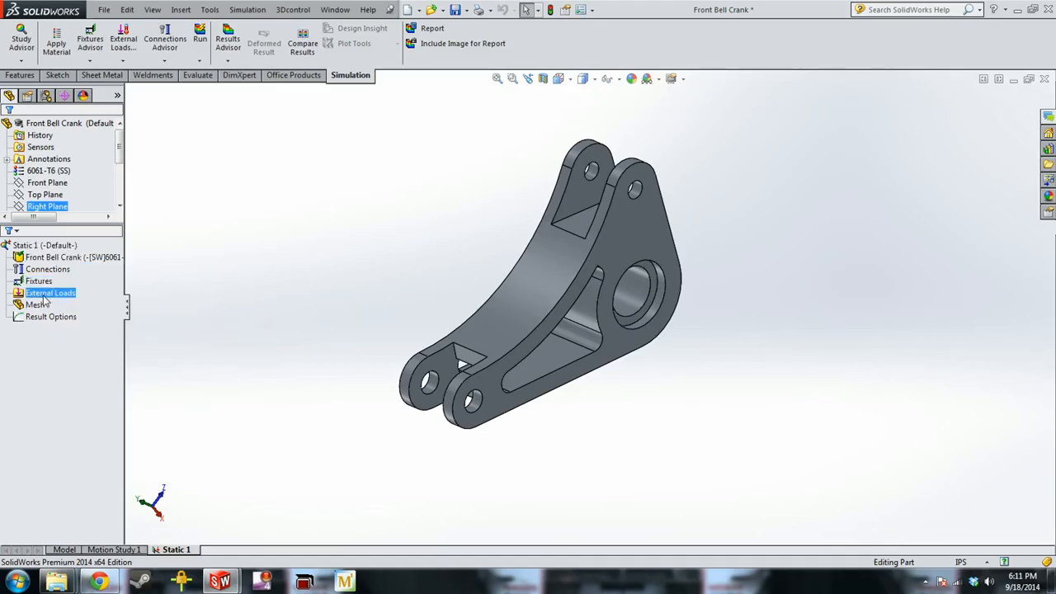
pyautogui.click(45, 303)
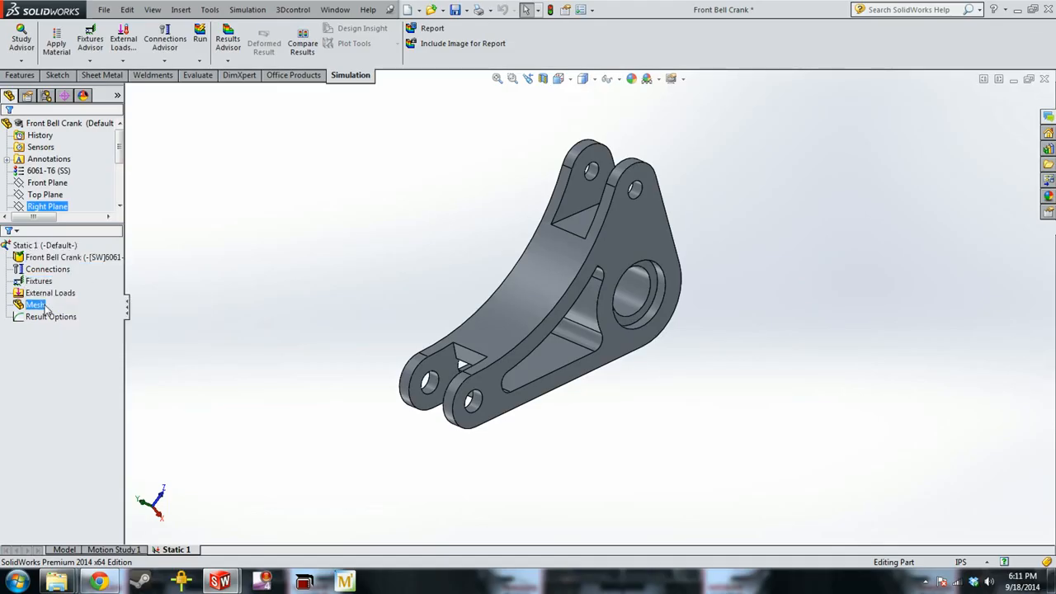
pyautogui.click(41, 281)
pyautogui.click(59, 294)
pyautogui.click(50, 257)
pyautogui.click(41, 281)
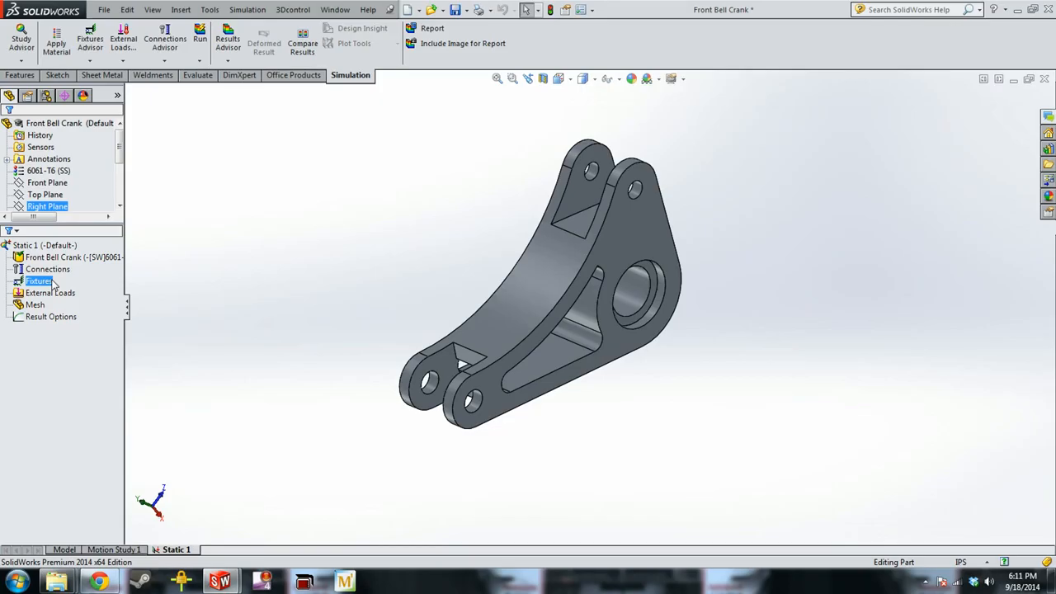
pyautogui.moveTo(778, 306)
pyautogui.mouseDown(button='middle')
pyautogui.moveTo(556, 334)
pyautogui.moveTo(664, 325)
pyautogui.moveTo(612, 295)
pyautogui.mouseUp(button='middle')
pyautogui.click(612, 296)
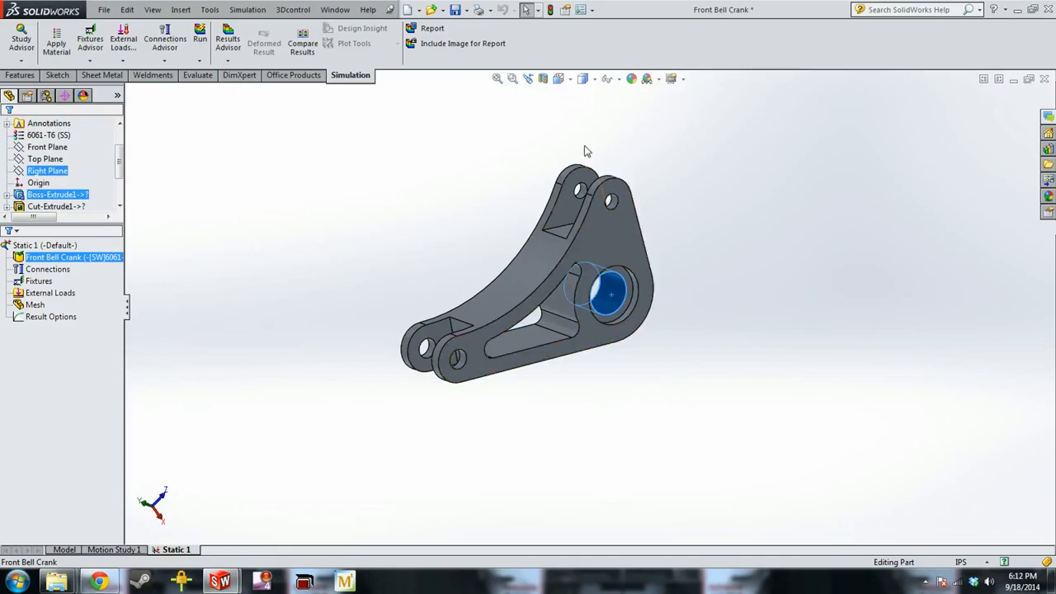
pyautogui.scroll(1, 635, 178)
pyautogui.moveTo(634, 177); pyautogui.dragTo(612, 158, button='middle')
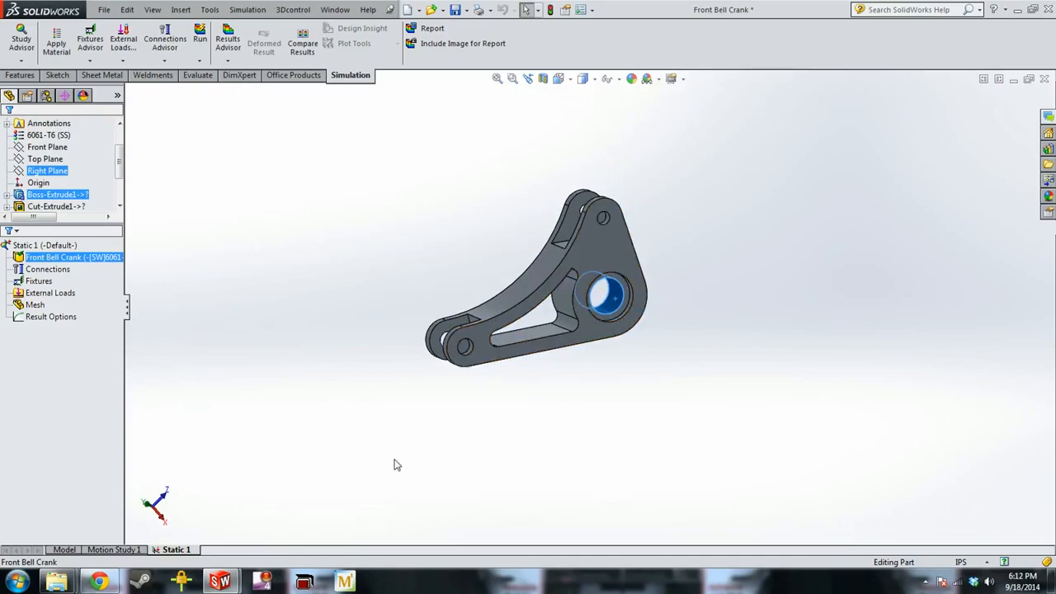
pyautogui.click(342, 398)
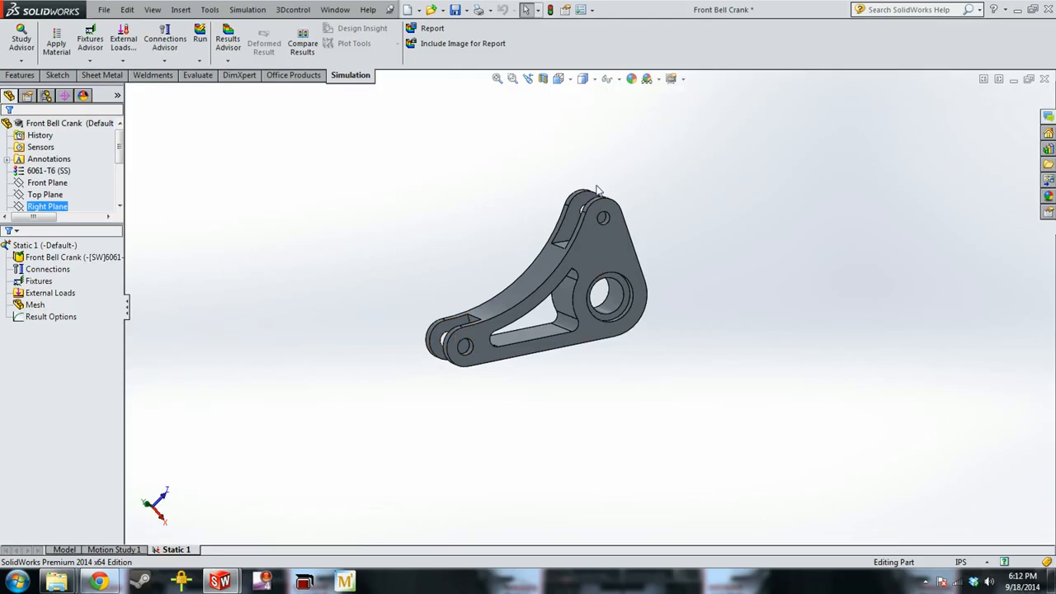
pyautogui.moveTo(645, 295); pyautogui.dragTo(635, 245, button='middle')
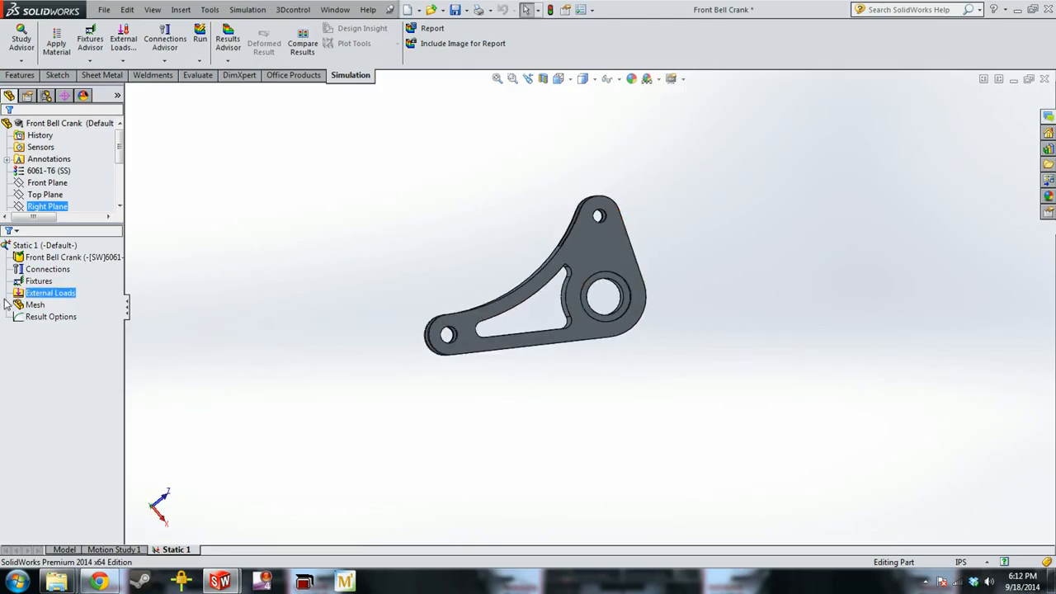
# Apply a Fixed Hinge fixture to the inner cylindrical face of the bell crank's large bore.
pyautogui.click(50, 294)
pyautogui.rightClick(68, 296)
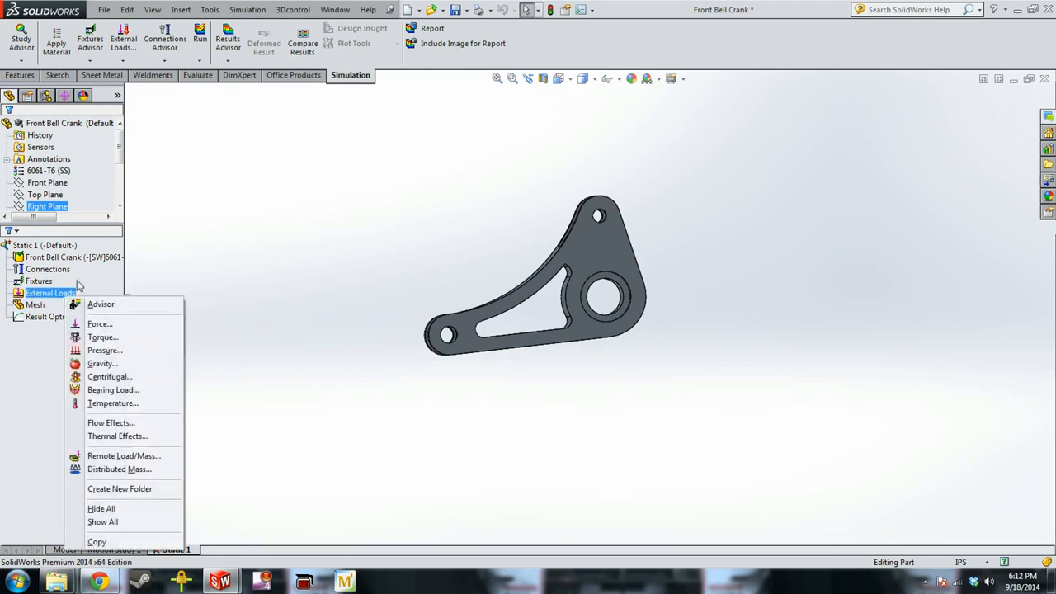
pyautogui.click(43, 282)
pyautogui.rightClick(43, 282)
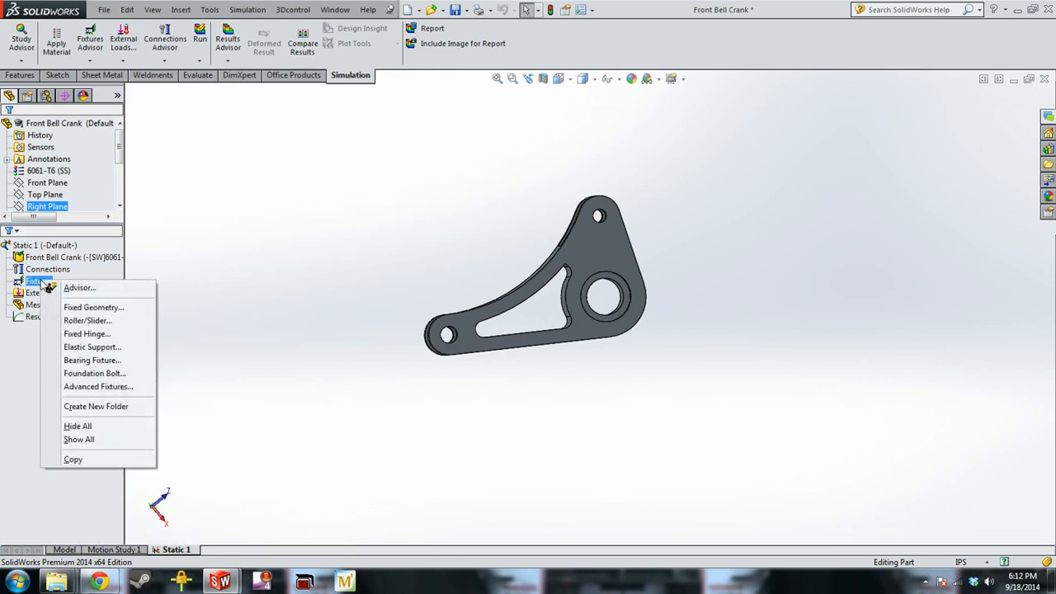
pyautogui.click(106, 335)
pyautogui.moveTo(536, 368); pyautogui.dragTo(591, 344, button='middle')
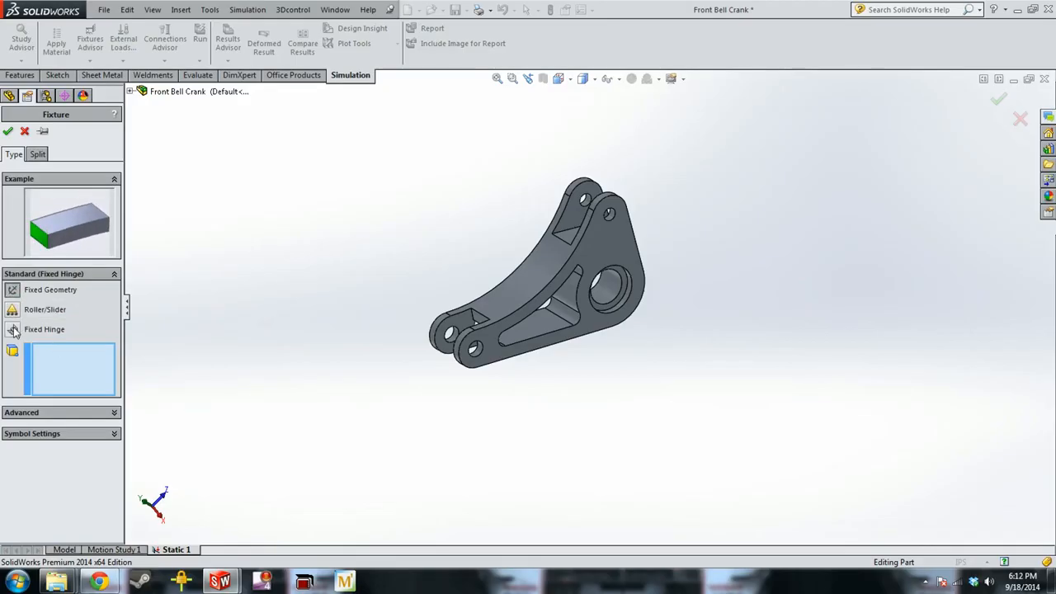
pyautogui.click(13, 329)
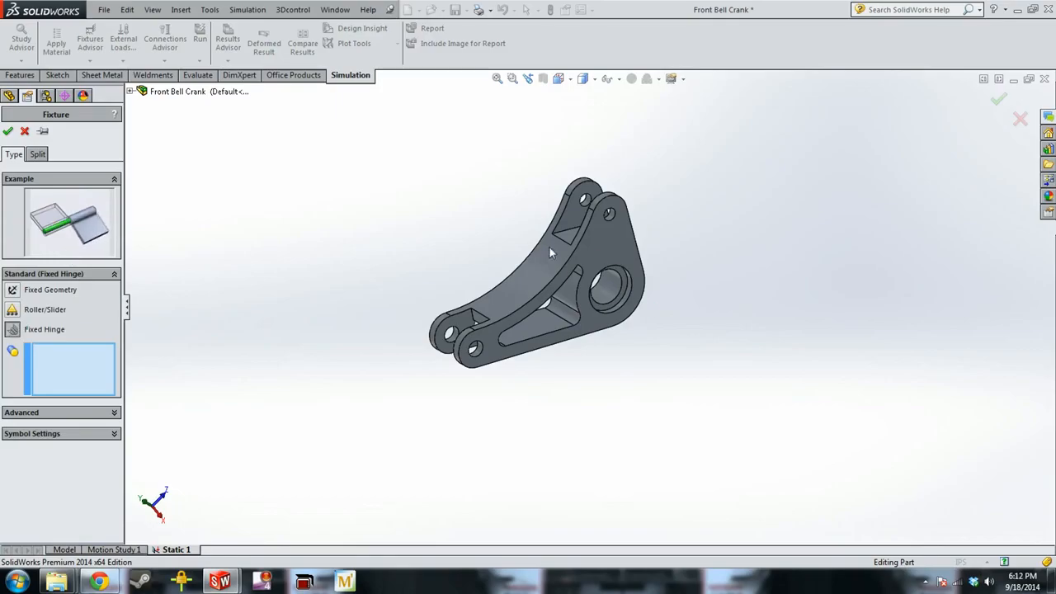
pyautogui.click(608, 301)
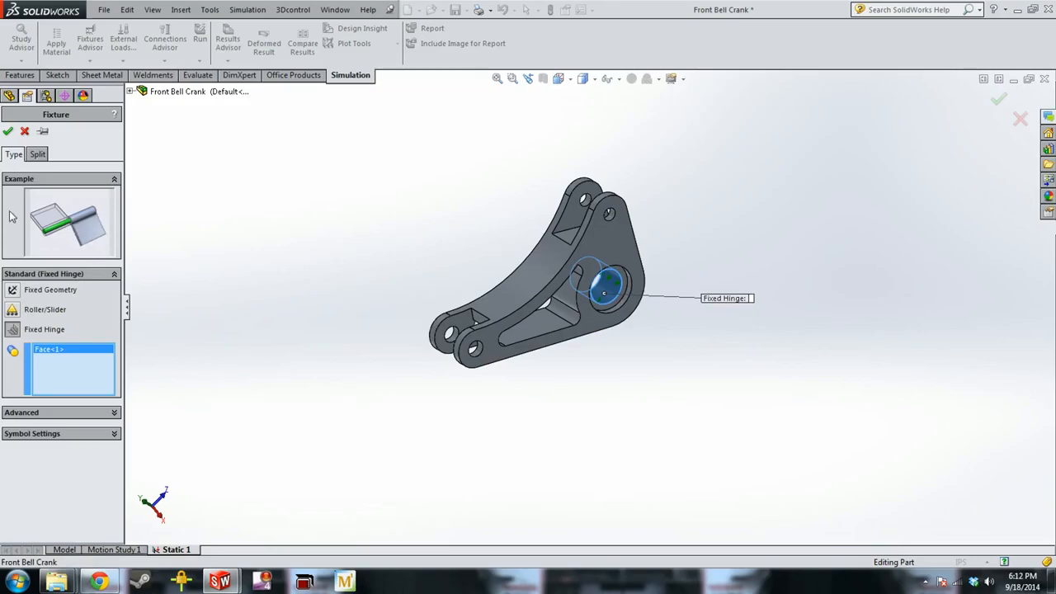
pyautogui.click(7, 130)
pyautogui.rightClick(33, 283)
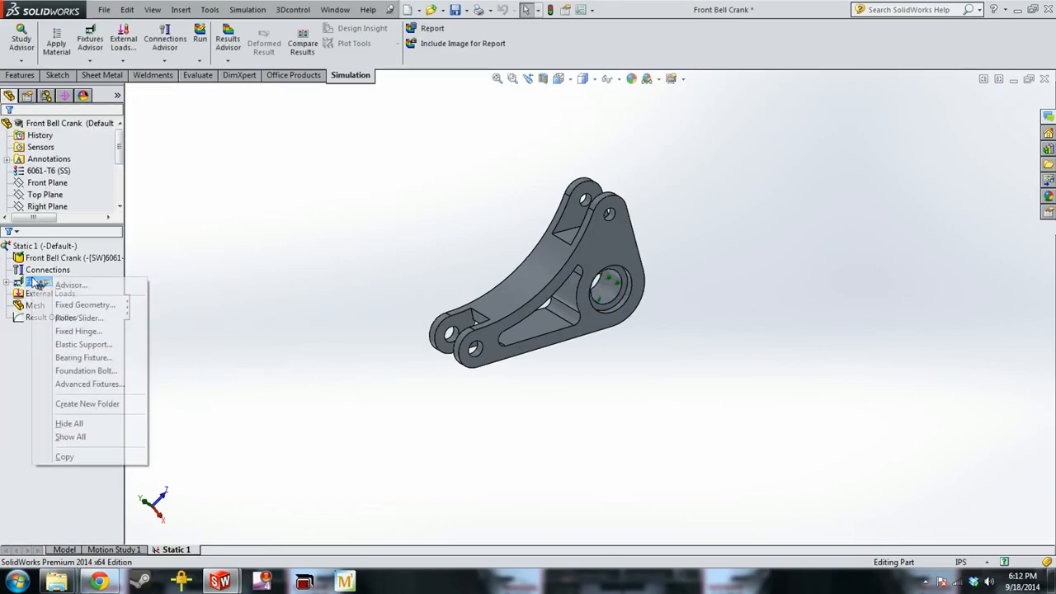
pyautogui.click(363, 282)
pyautogui.moveTo(558, 343); pyautogui.dragTo(584, 310, button='middle')
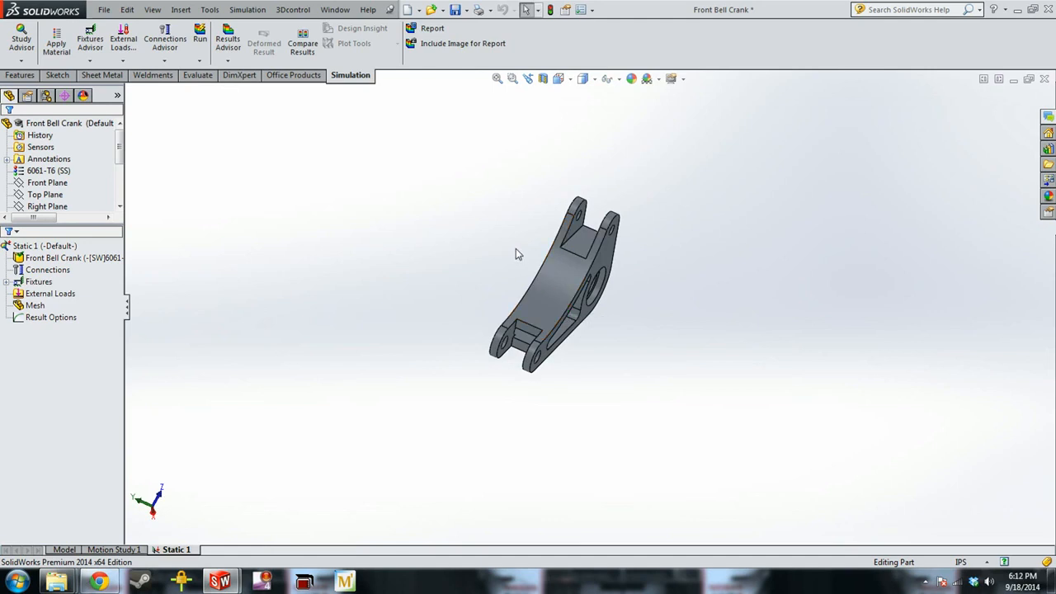
pyautogui.scroll(-1, 486, 246)
pyautogui.moveTo(560, 360); pyautogui.dragTo(494, 361, button='middle')
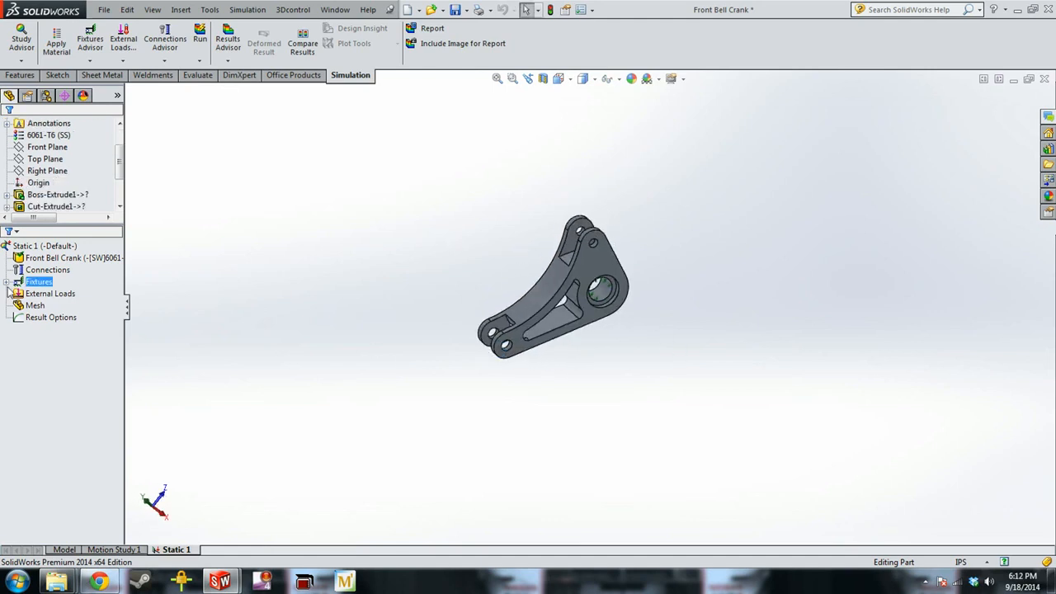
# Apply a Roller/Slider fixture to both flat outer side faces of the bell crank.
pyautogui.rightClick(26, 295)
pyautogui.rightClick(38, 282)
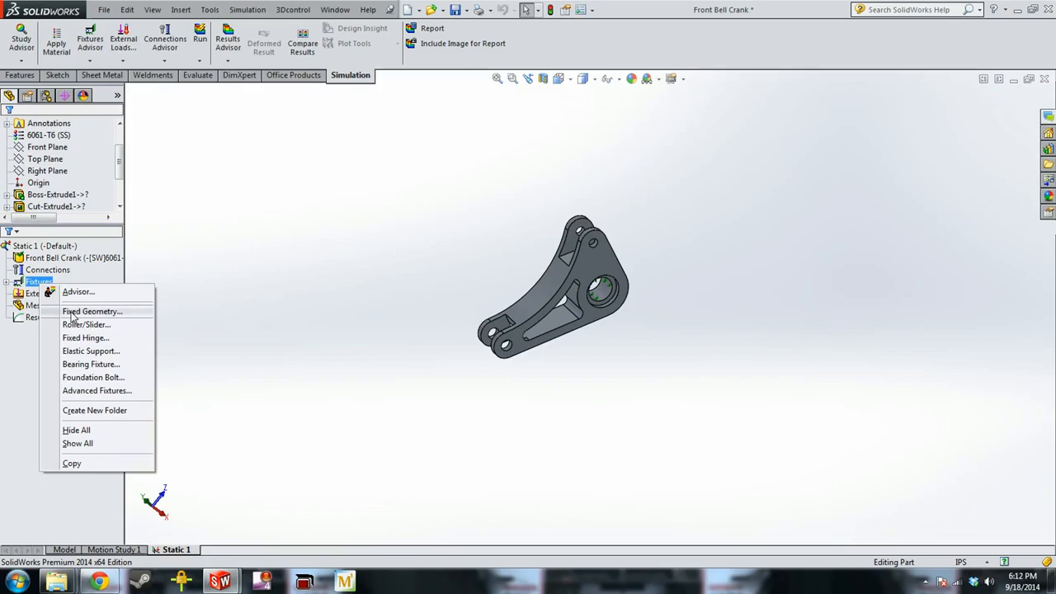
pyautogui.click(126, 326)
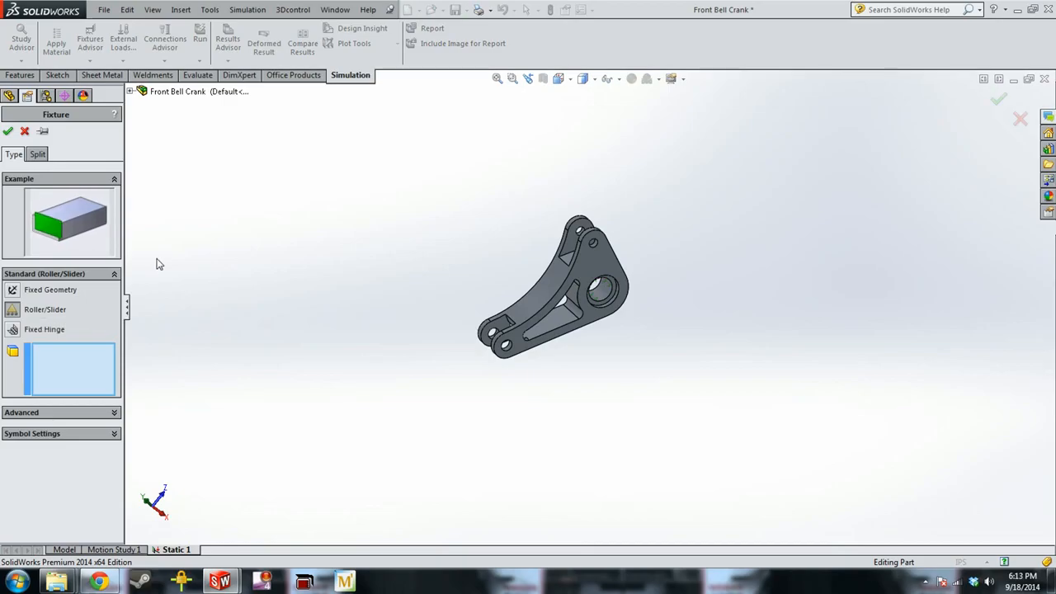
pyautogui.scroll(-5, 625, 267)
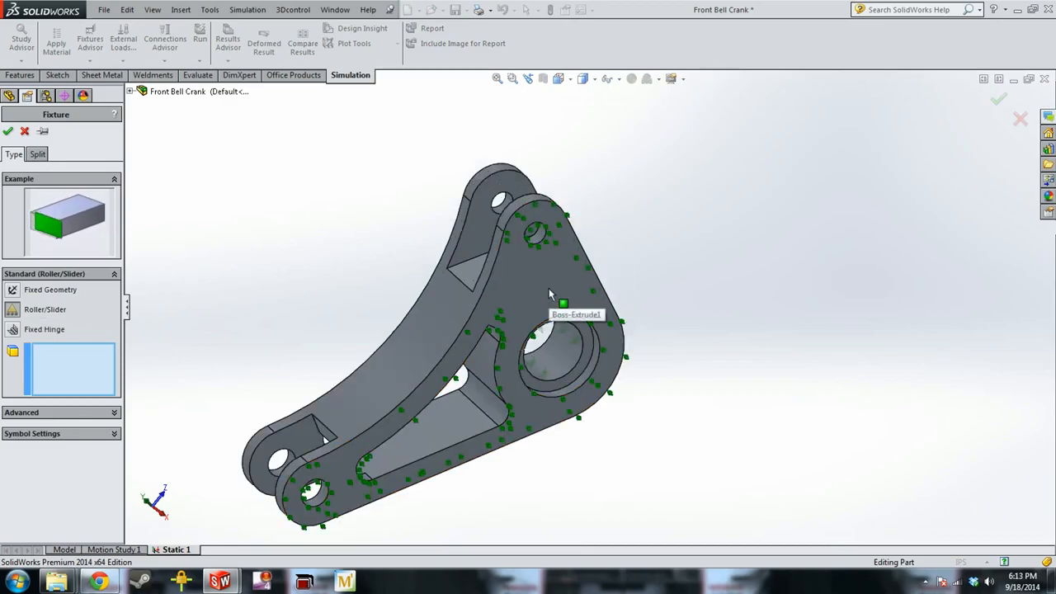
pyautogui.click(549, 288)
pyautogui.moveTo(344, 281); pyautogui.dragTo(314, 264, button='middle')
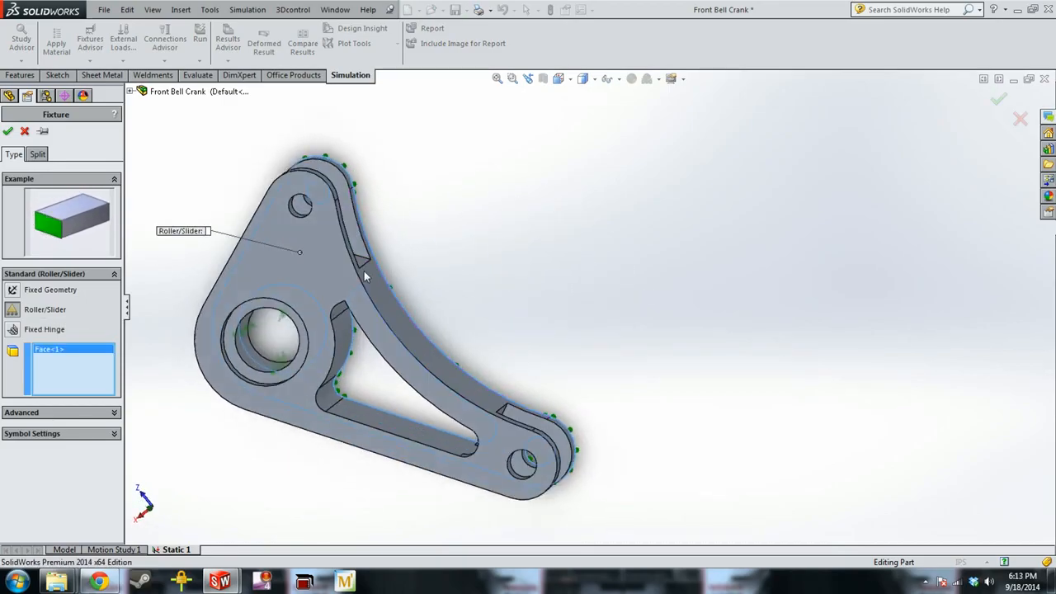
pyautogui.click(304, 266)
pyautogui.moveTo(530, 261); pyautogui.dragTo(385, 313, button='middle')
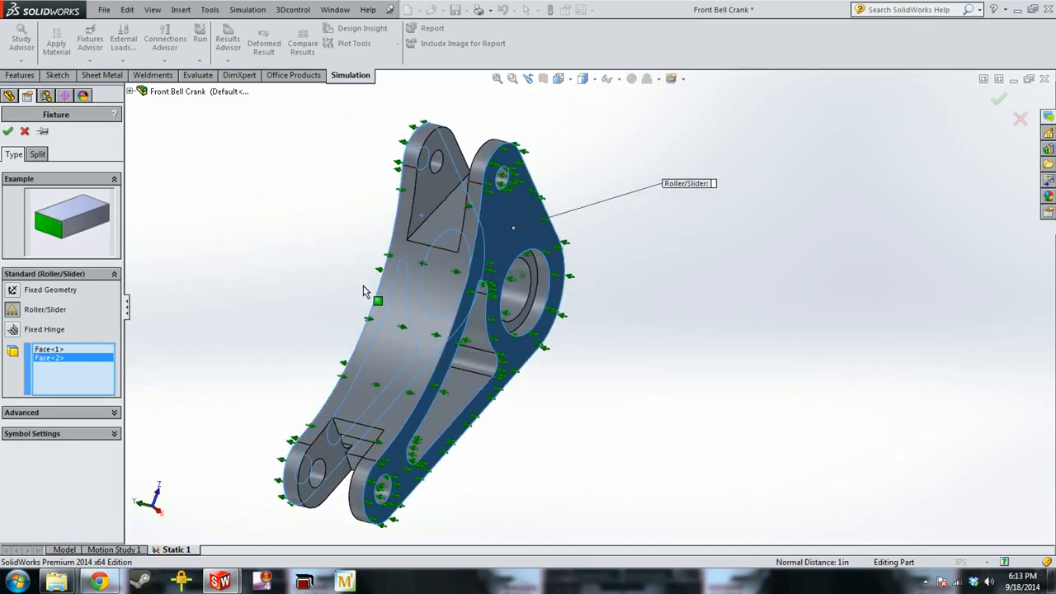
pyautogui.click(8, 131)
pyautogui.scroll(5, 627, 371)
pyautogui.moveTo(580, 358)
pyautogui.mouseDown(button='middle')
pyautogui.moveTo(442, 329)
pyautogui.moveTo(578, 371)
pyautogui.mouseUp(button='middle')
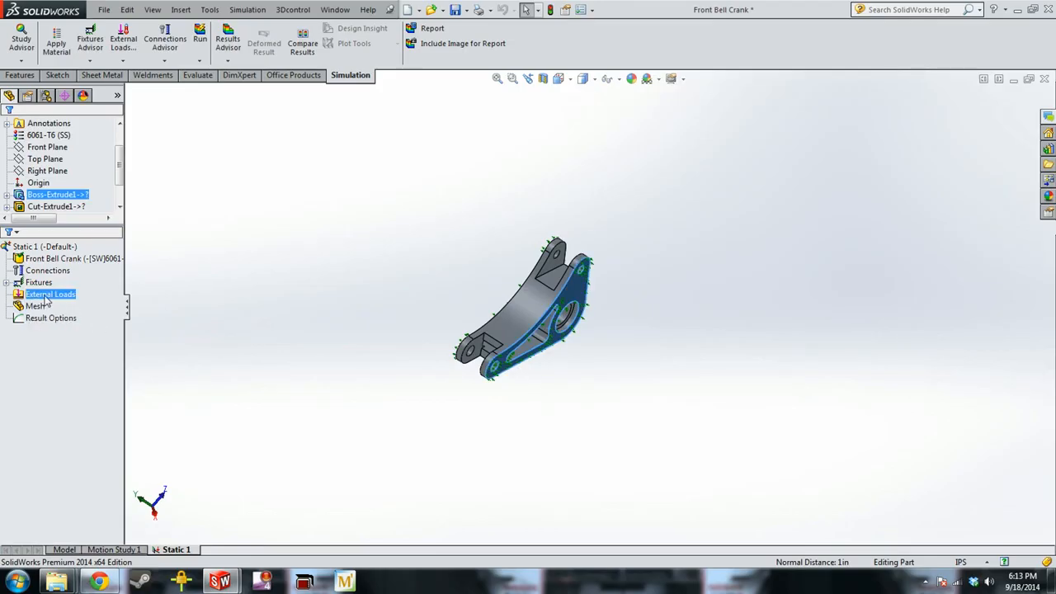
# Start a Force load on the inner cylindrical faces of the two upper clevis holes, removing the preselected side face.
pyautogui.rightClick(46, 300)
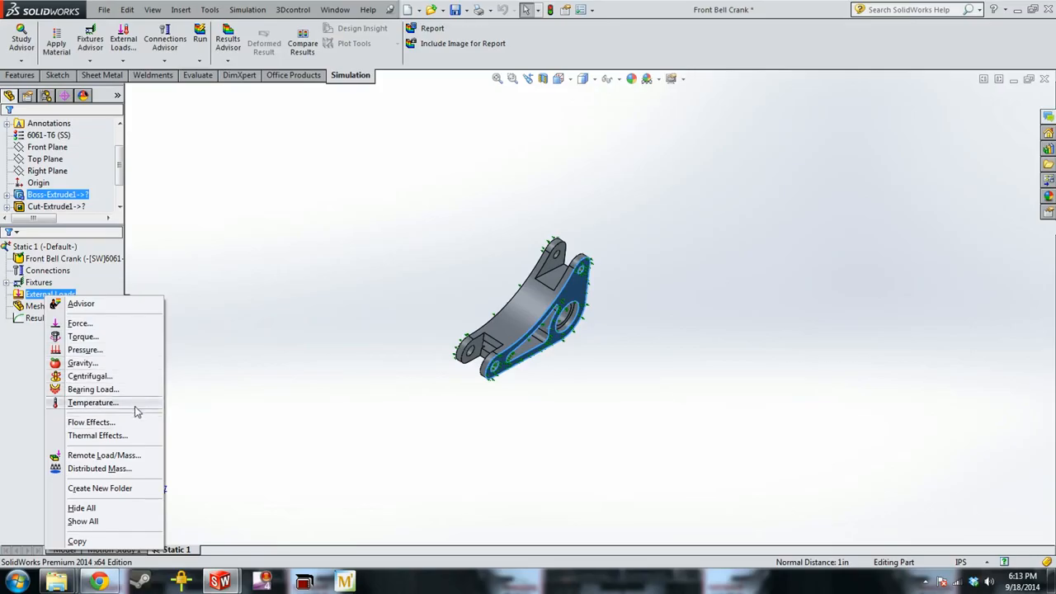
pyautogui.click(101, 323)
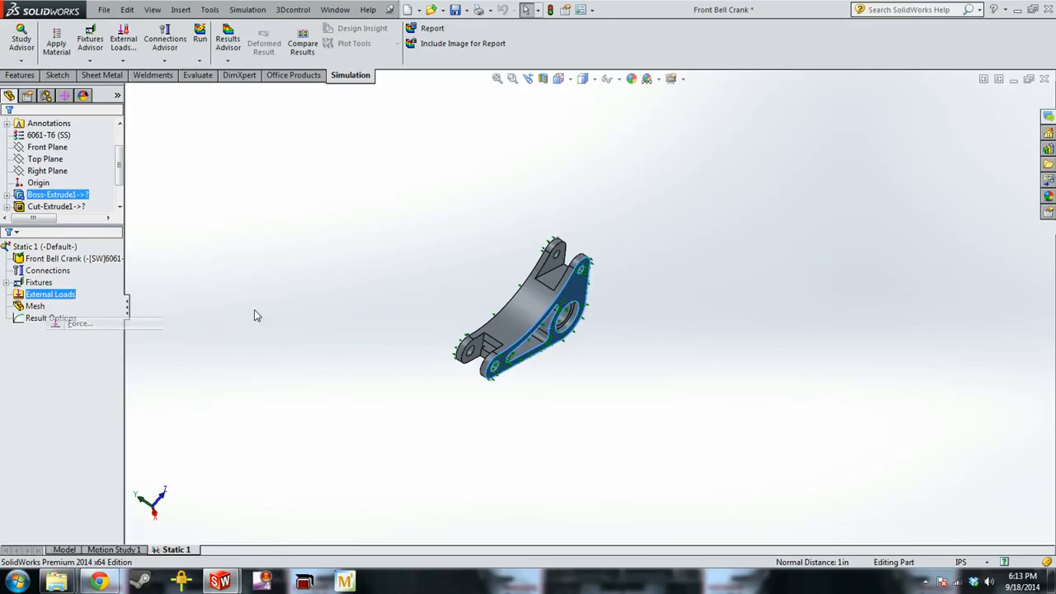
pyautogui.moveTo(666, 339); pyautogui.dragTo(608, 293, button='middle')
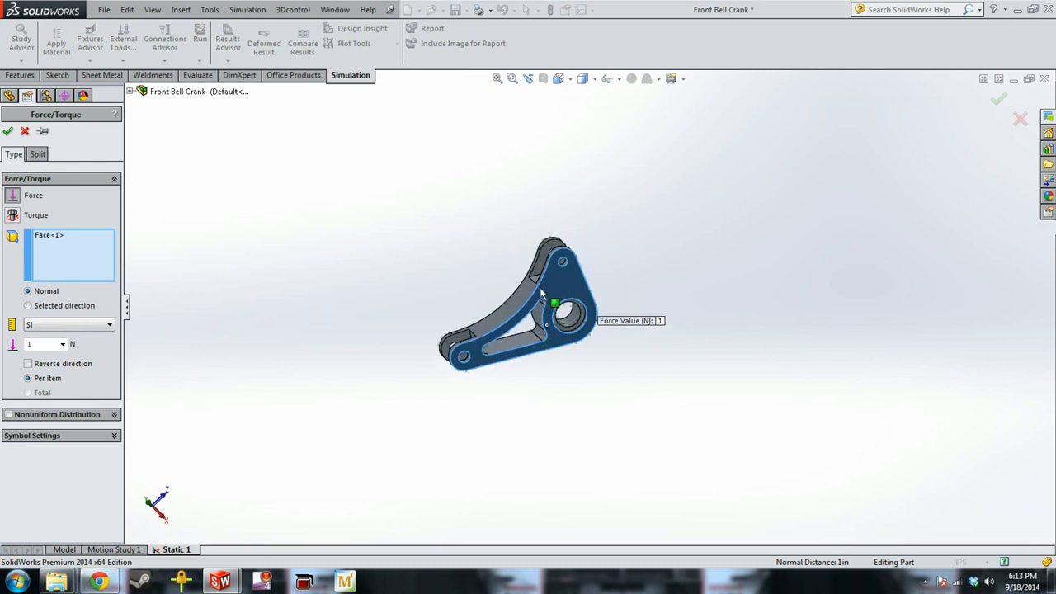
pyautogui.click(556, 280)
pyautogui.scroll(-5, 643, 287)
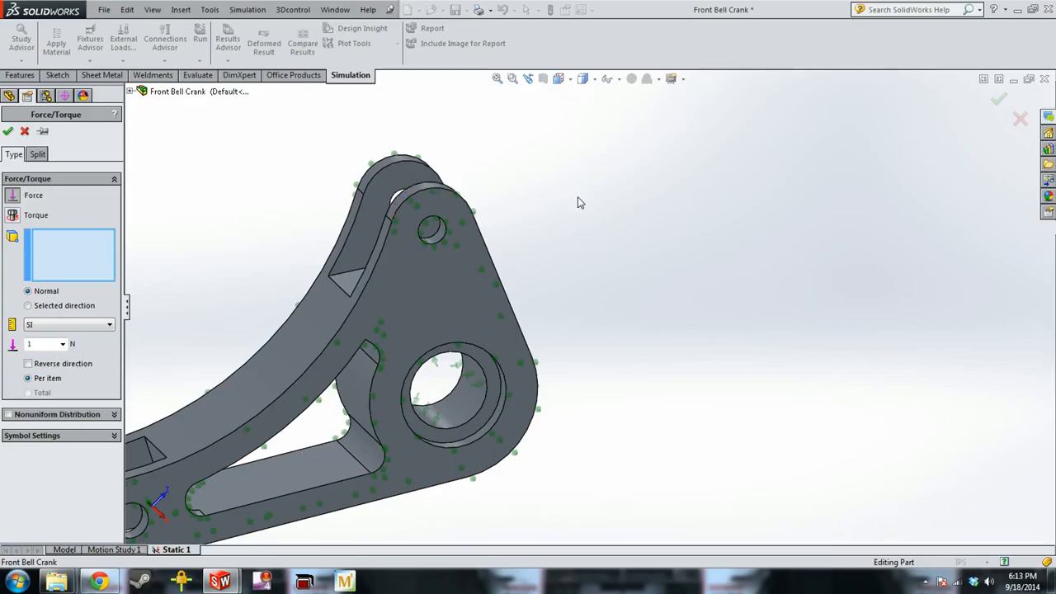
pyautogui.scroll(-3, 569, 207)
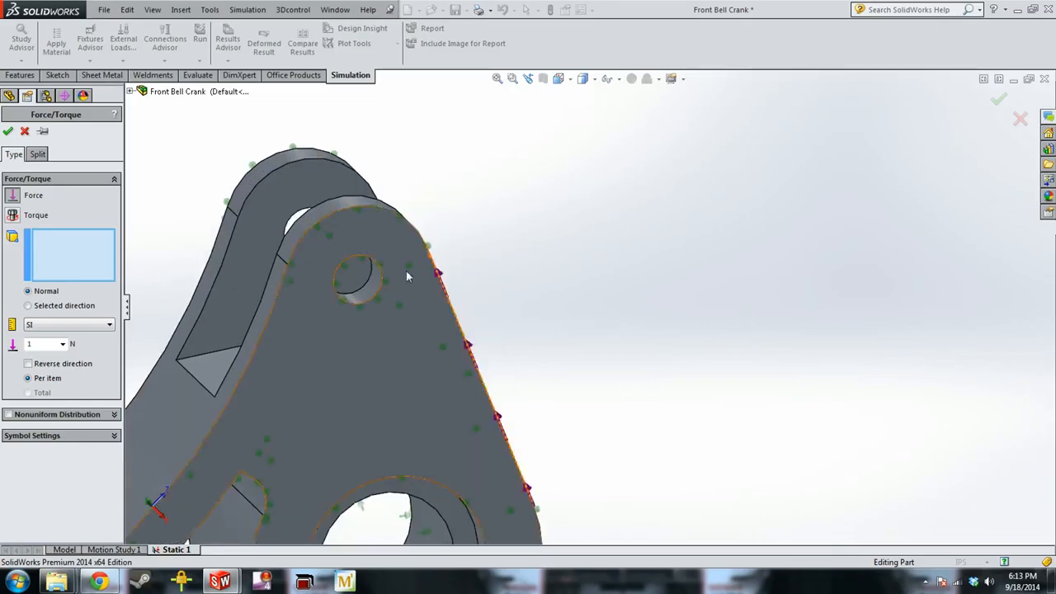
pyautogui.click(363, 302)
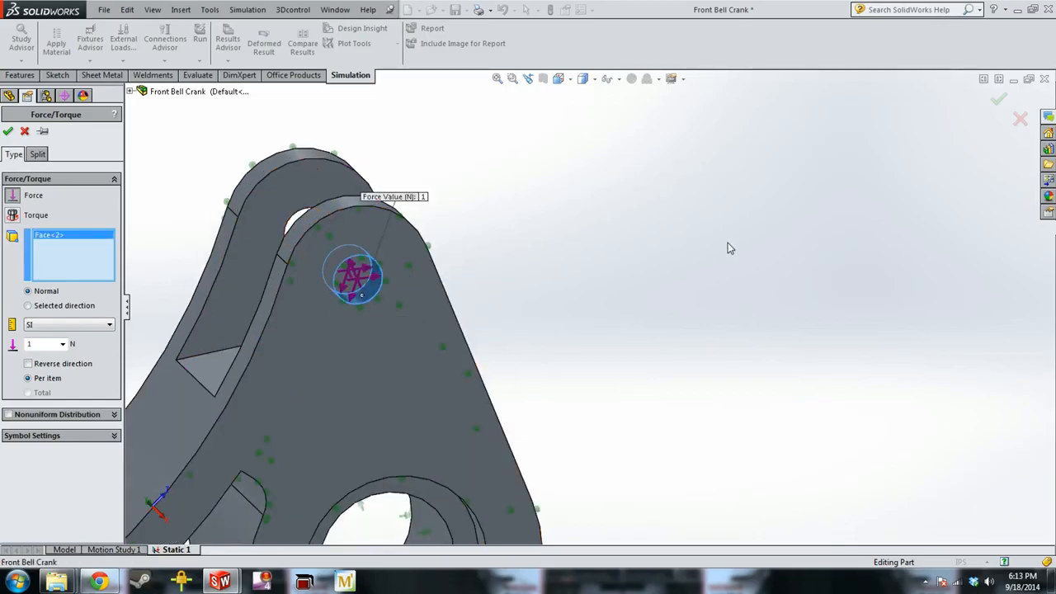
pyautogui.scroll(2, 729, 244)
pyautogui.scroll(1, 729, 242)
pyautogui.moveTo(729, 242); pyautogui.dragTo(758, 301, button='middle')
pyautogui.scroll(-5, 480, 278)
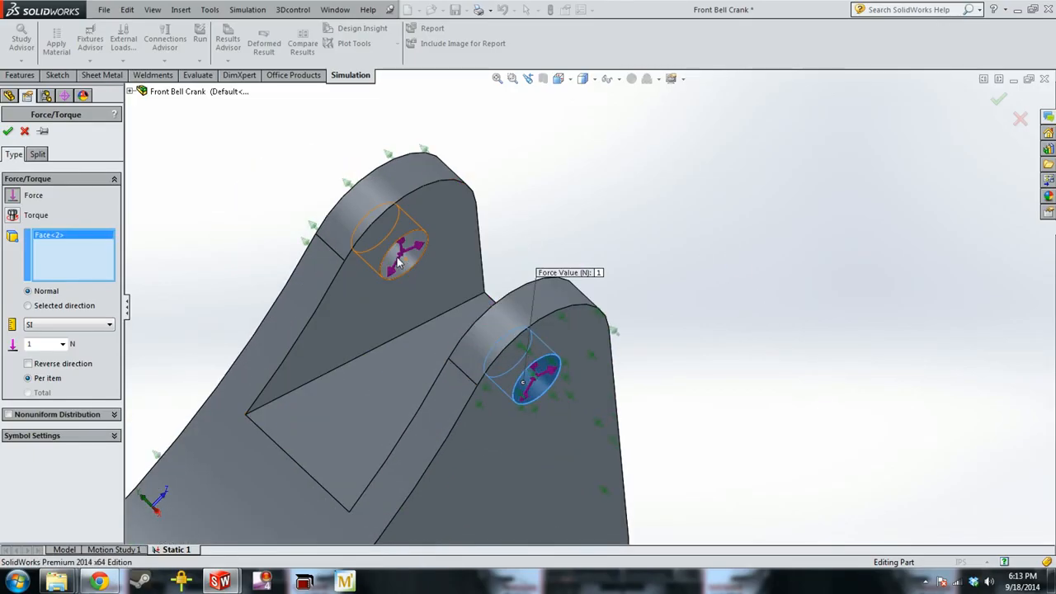
pyautogui.click(407, 265)
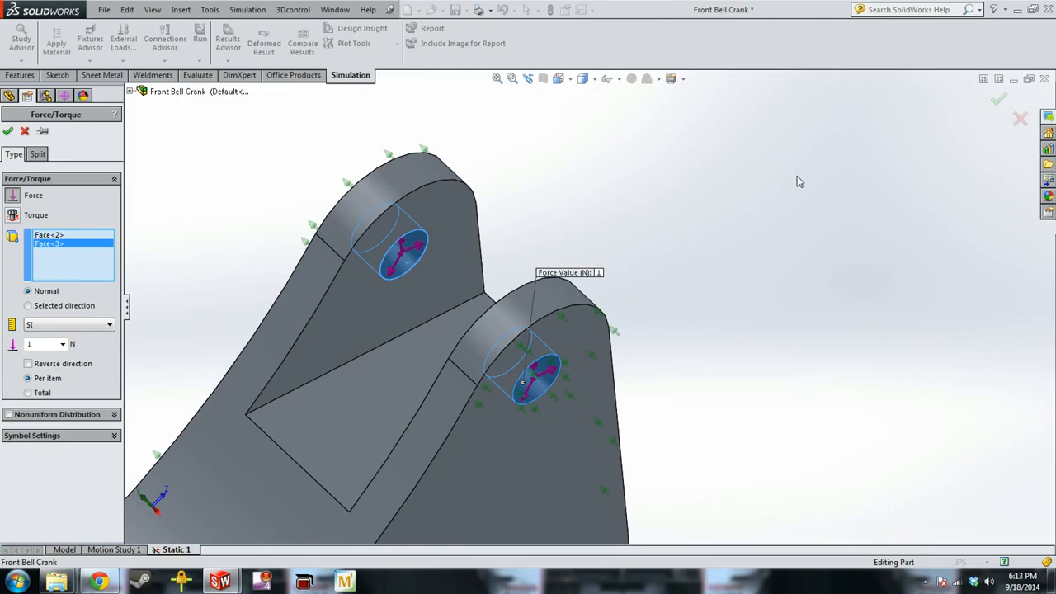
# Direct the upper clevis force along the straight slanted edge between the upper lug and the large bore.
pyautogui.click(58, 308)
pyautogui.moveTo(607, 266); pyautogui.dragTo(631, 377, button='middle')
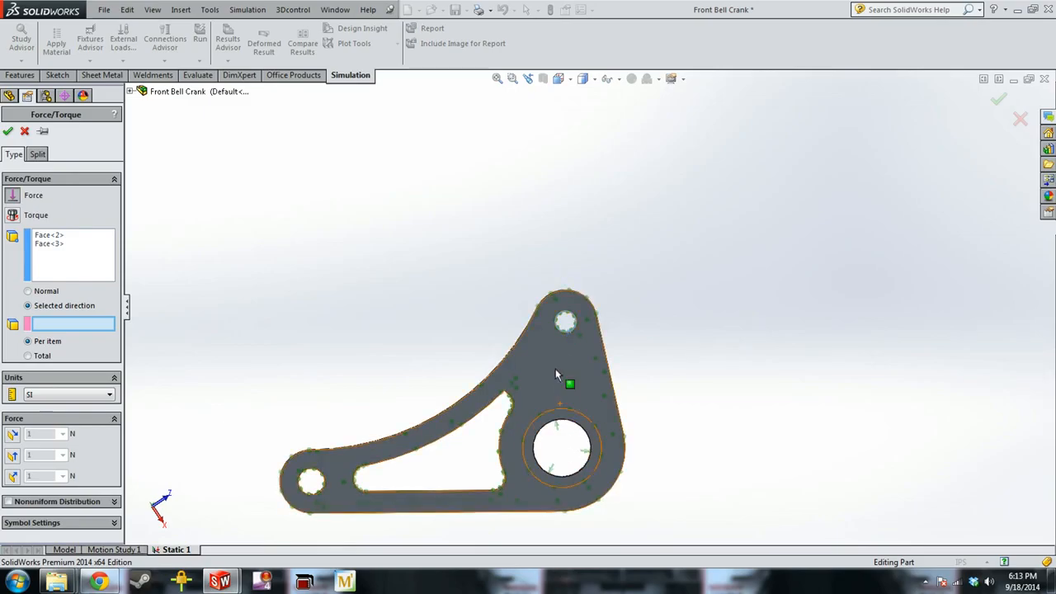
pyautogui.click(608, 358)
pyautogui.scroll(-3, 628, 330)
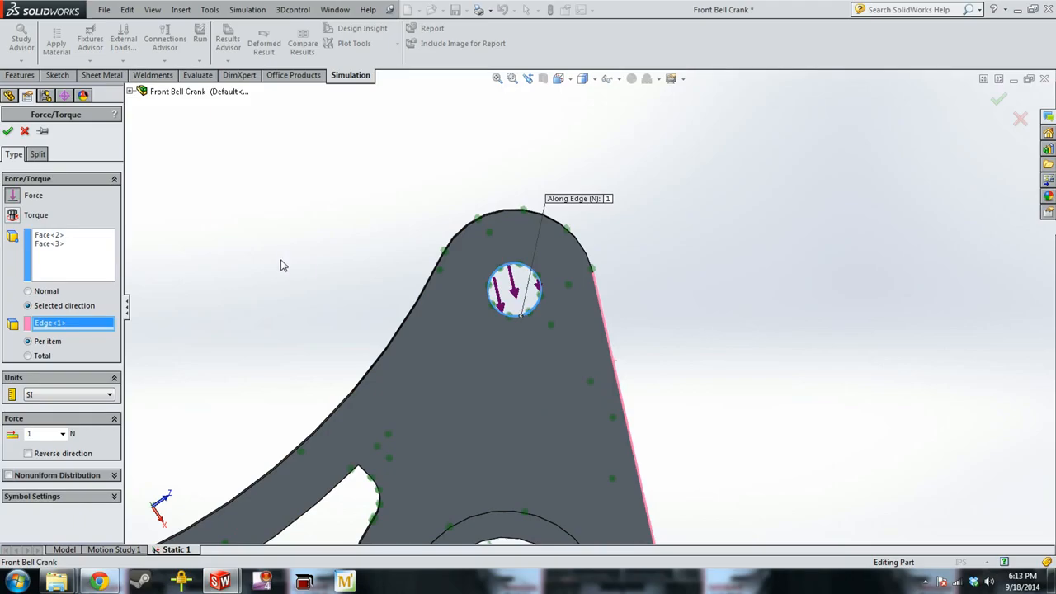
pyautogui.moveTo(267, 221); pyautogui.dragTo(282, 226, button='middle')
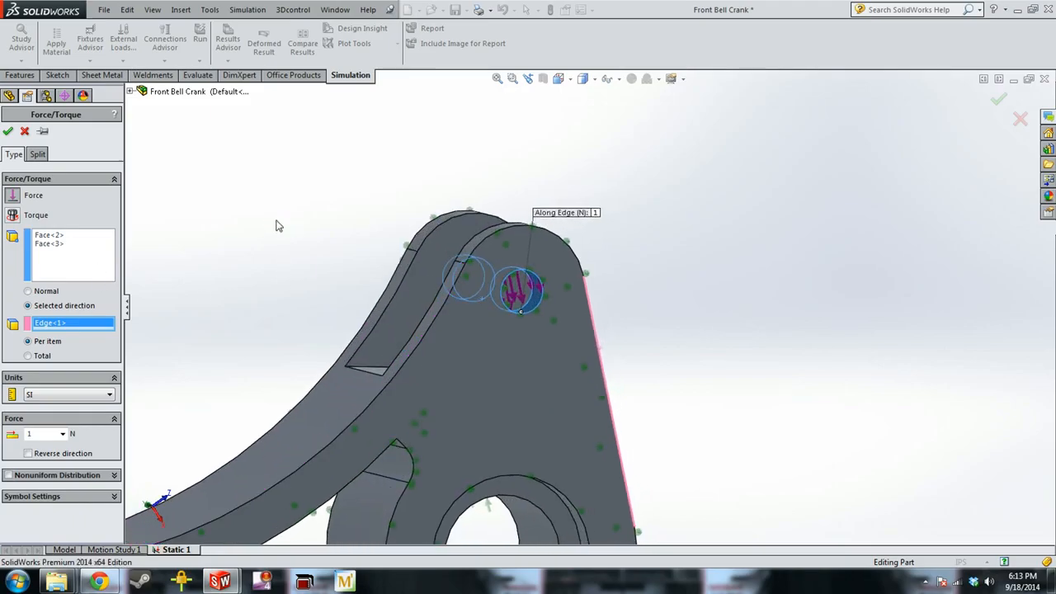
pyautogui.moveTo(270, 271); pyautogui.dragTo(301, 272, button='middle')
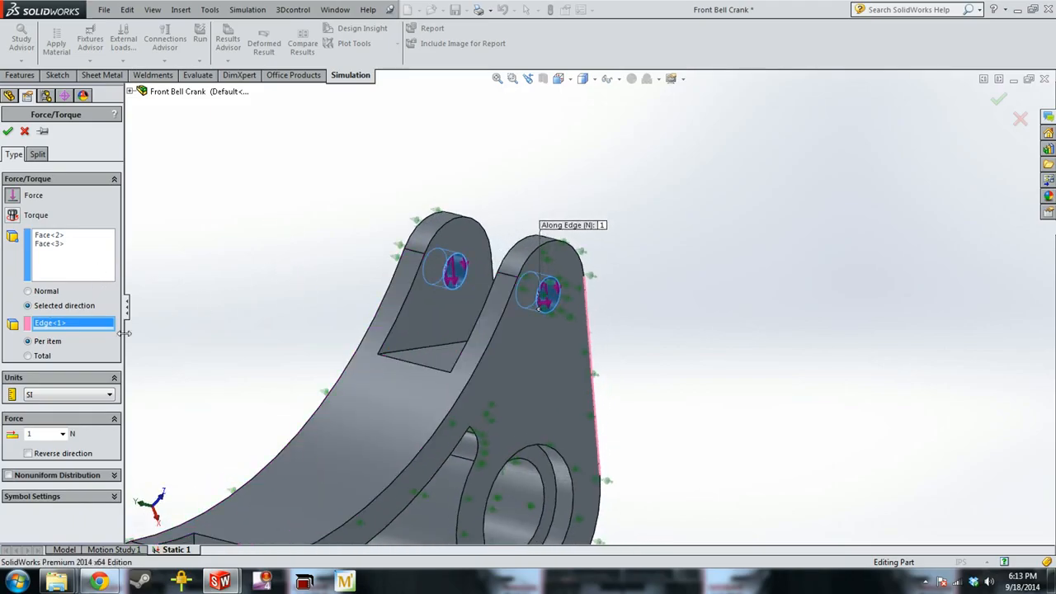
# Set the force units to English (IPS) and the force along the edge to 30 lbf.
pyautogui.click(73, 395)
pyautogui.click(75, 416)
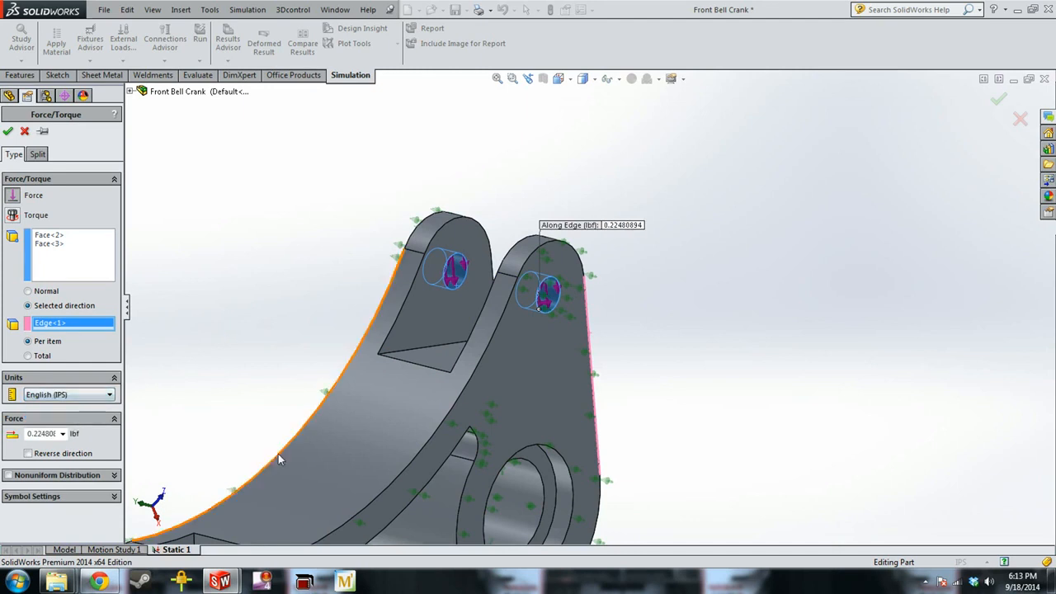
pyautogui.moveTo(27, 437); pyautogui.dragTo(75, 427)
pyautogui.write('30')
pyautogui.press('Return')
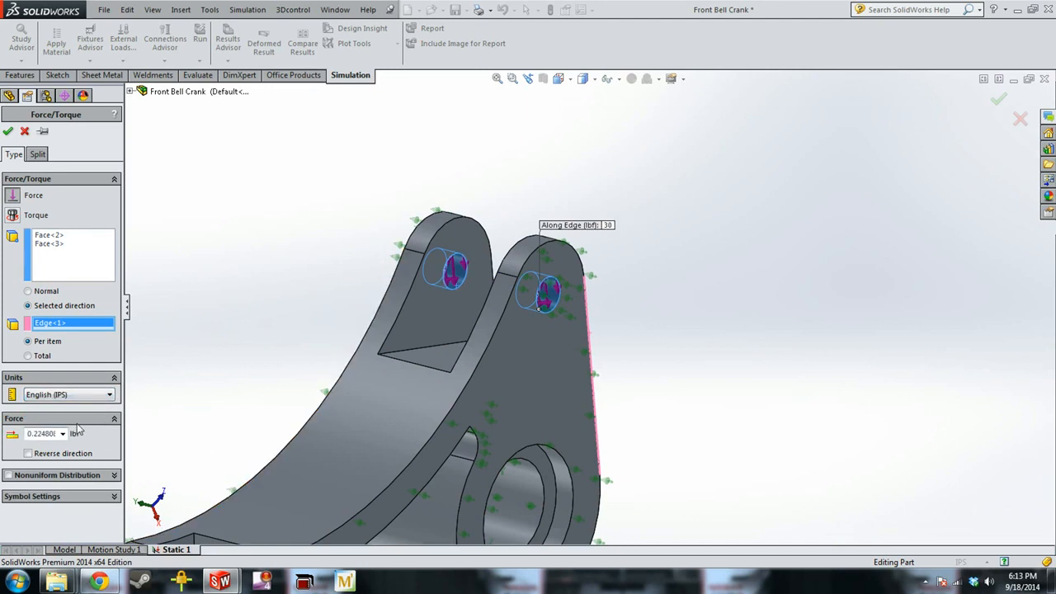
pyautogui.press('Delete')
pyautogui.press('Delete')
pyautogui.press('Delete')
pyautogui.press('Delete')
pyautogui.press('Delete')
pyautogui.press('Delete')
pyautogui.press('Delete')
pyautogui.press('Delete')
pyautogui.press('Delete')
pyautogui.press('Delete')
# Apply the 30 lbf as a total over both upper clevis hole faces and accept the load.
pyautogui.click(82, 357)
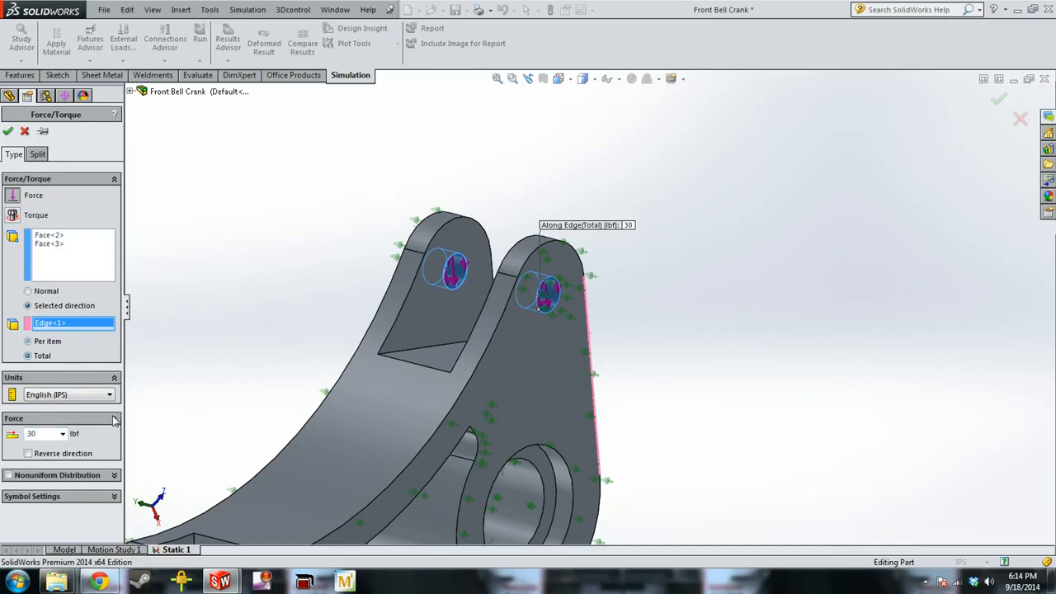
pyautogui.click(104, 396)
pyautogui.click(82, 414)
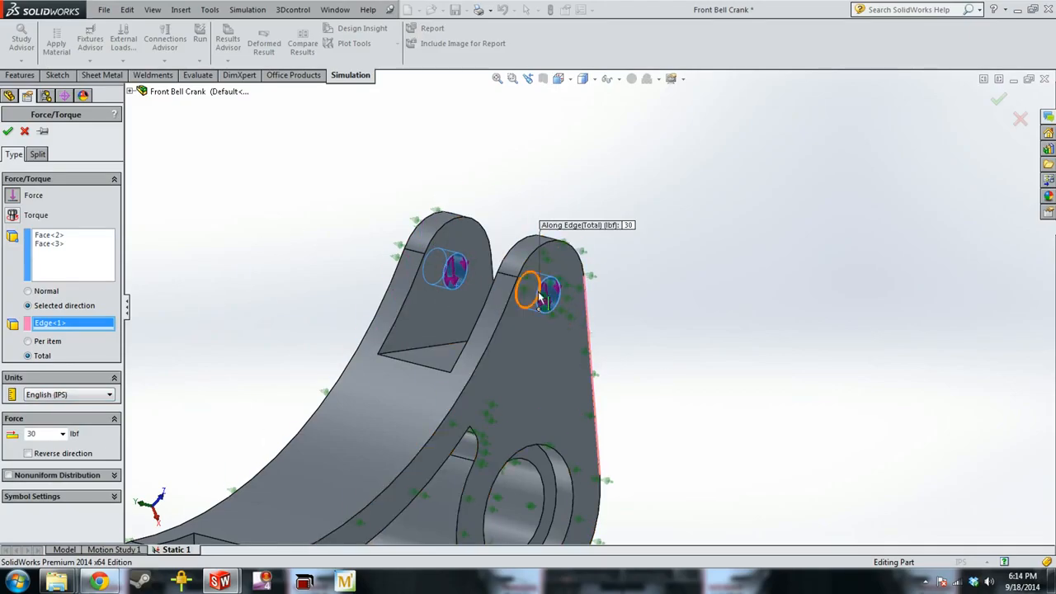
pyautogui.click(29, 342)
pyautogui.click(30, 356)
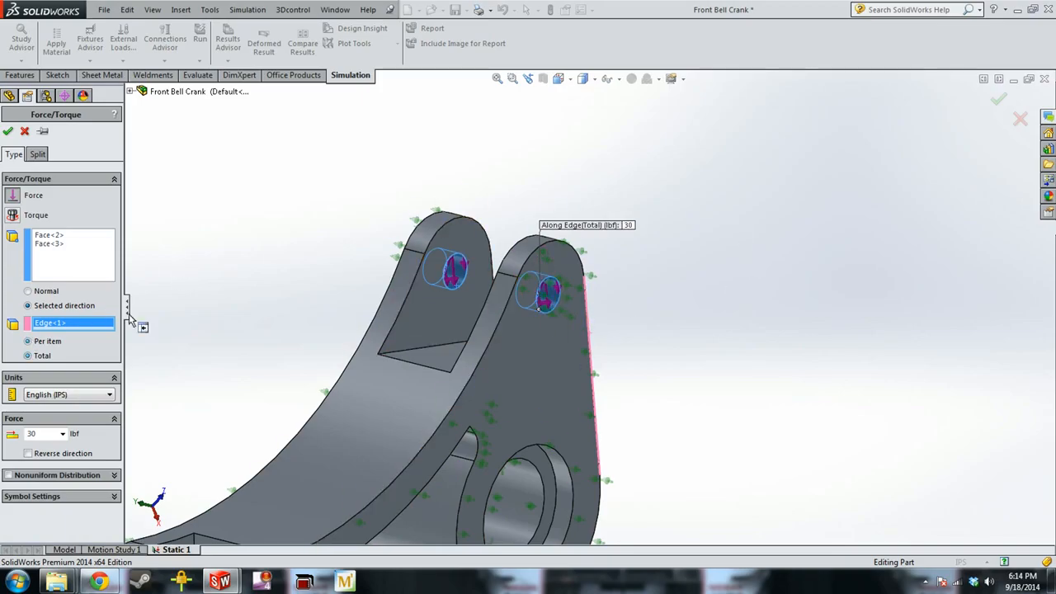
pyautogui.click(9, 132)
pyautogui.scroll(5, 365, 291)
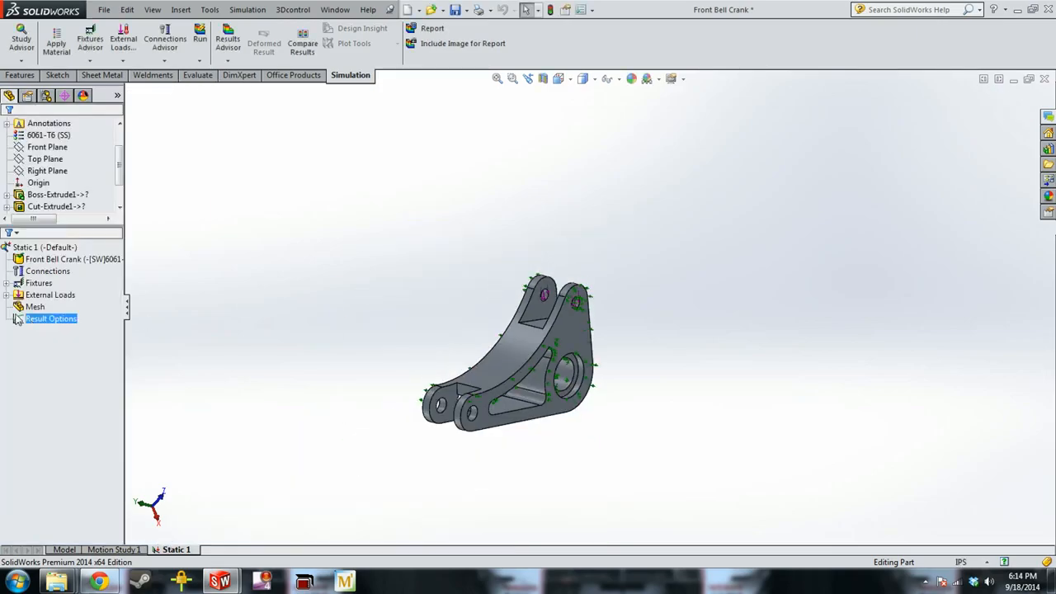
# Start a second Force load on the two lower clevis hole faces, directed along the side plate's straight bottom edge.
pyautogui.rightClick(39, 295)
pyautogui.click(74, 322)
pyautogui.scroll(-5, 346, 421)
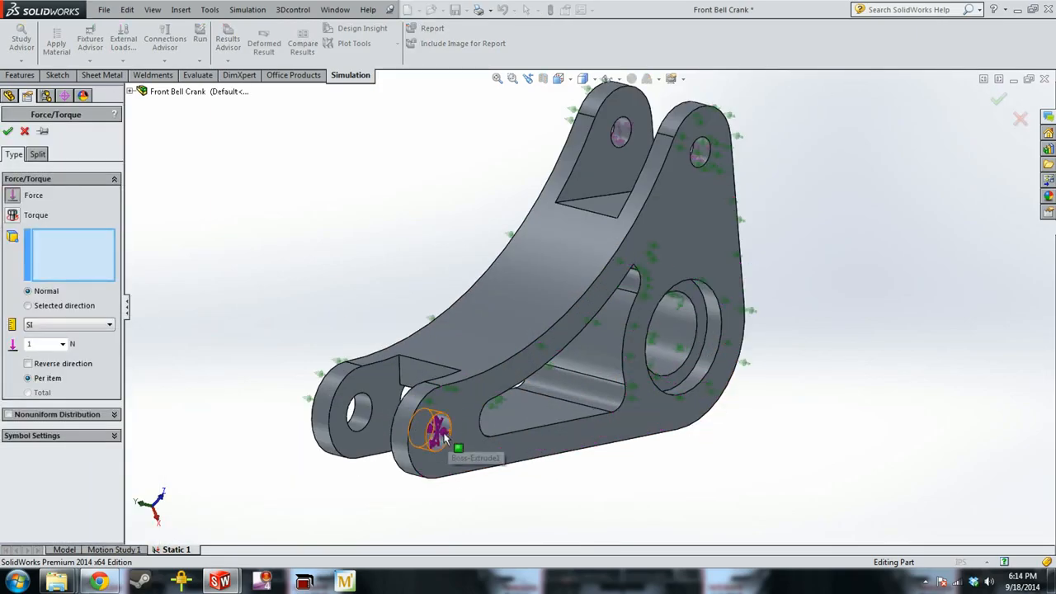
pyautogui.click(334, 431)
pyautogui.click(358, 413)
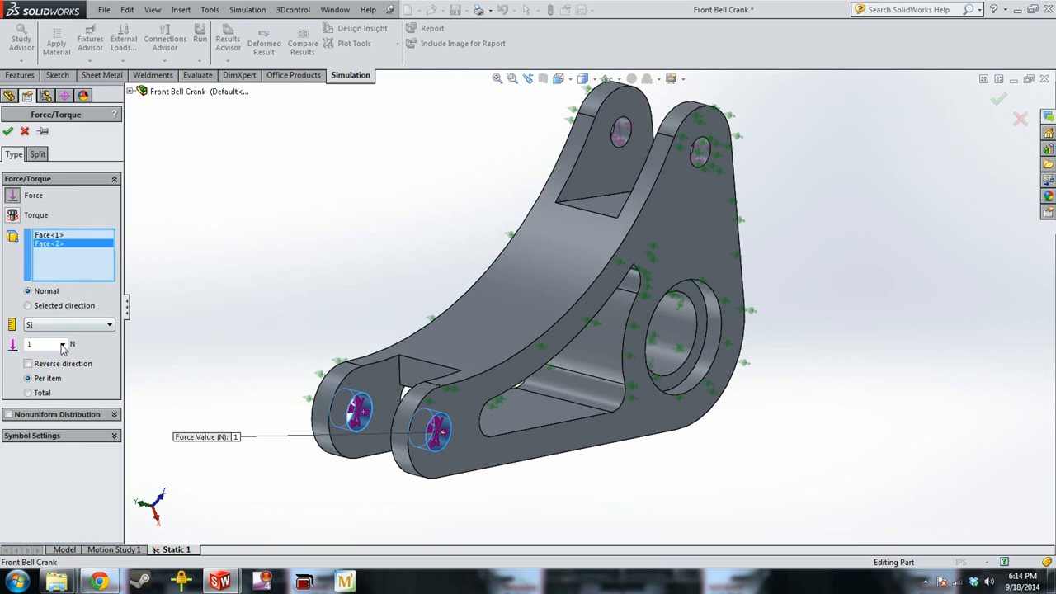
pyautogui.click(29, 305)
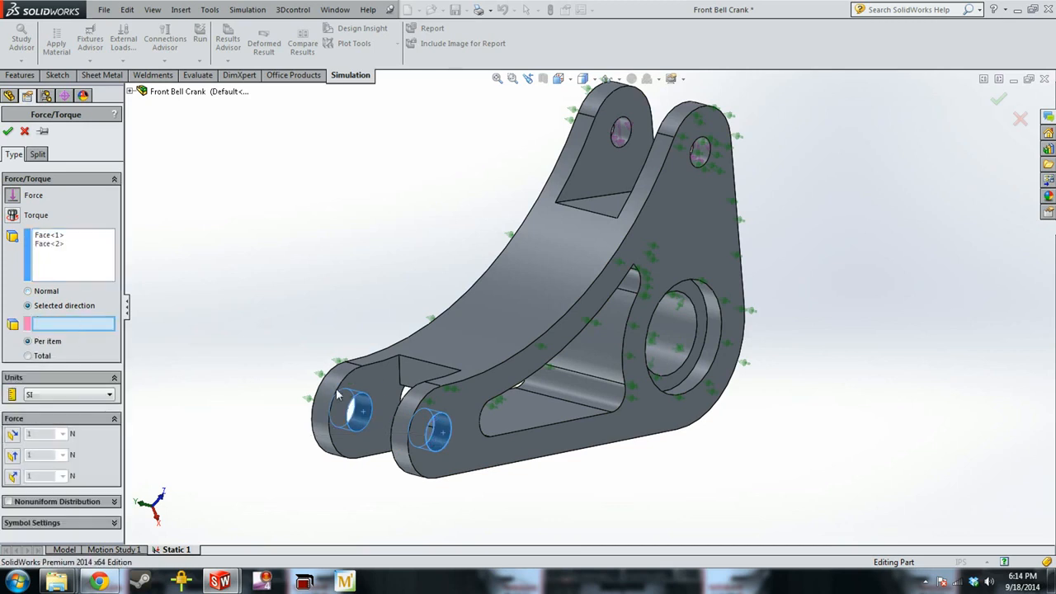
pyautogui.click(532, 469)
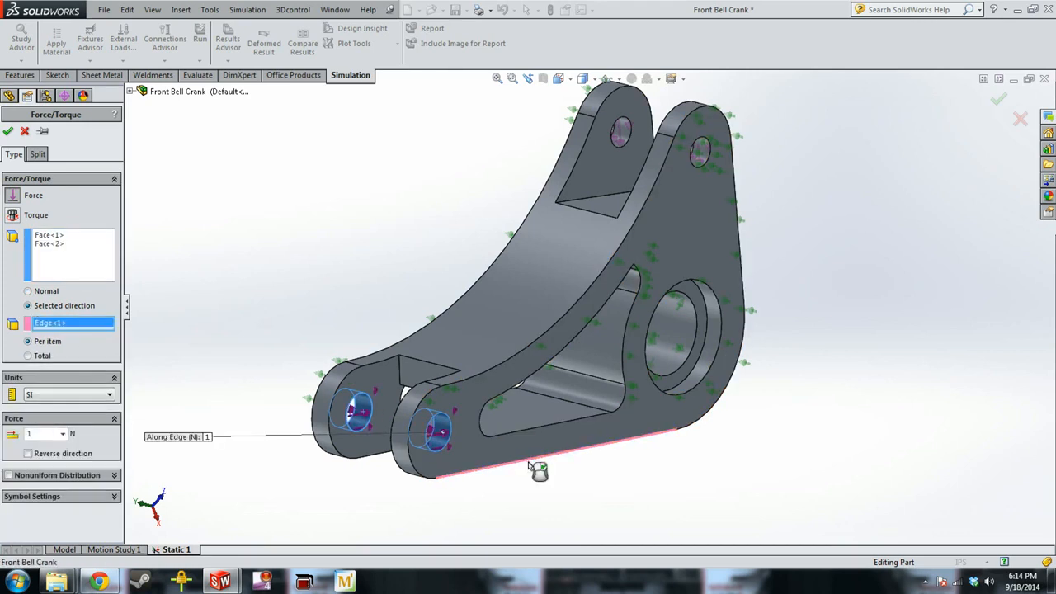
# Try the outer side face as the force direction with its in-plane components, and reselect the straight bottom edge as reference.
pyautogui.click(505, 448)
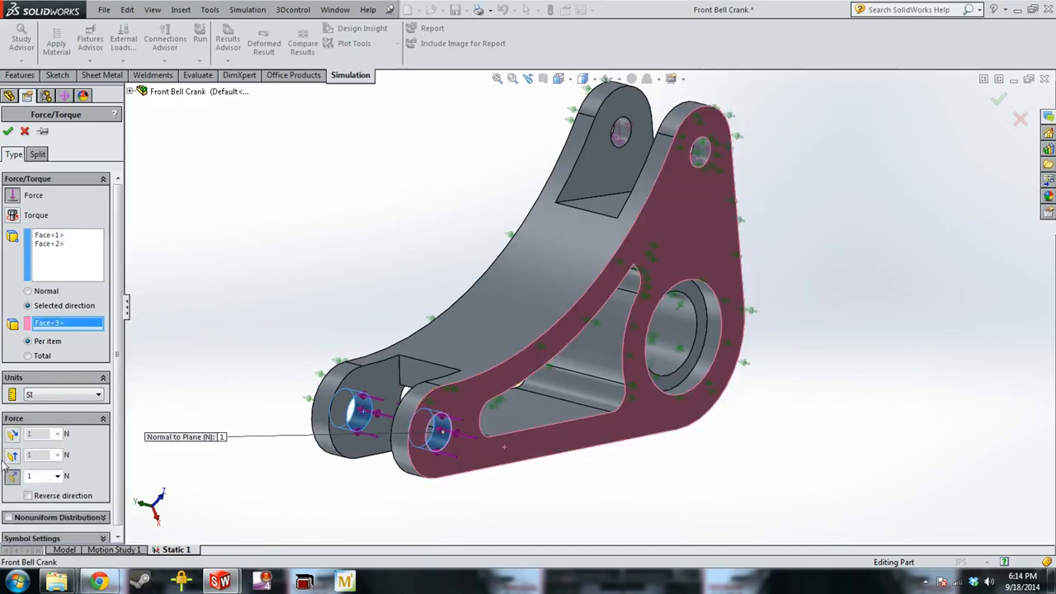
pyautogui.click(13, 435)
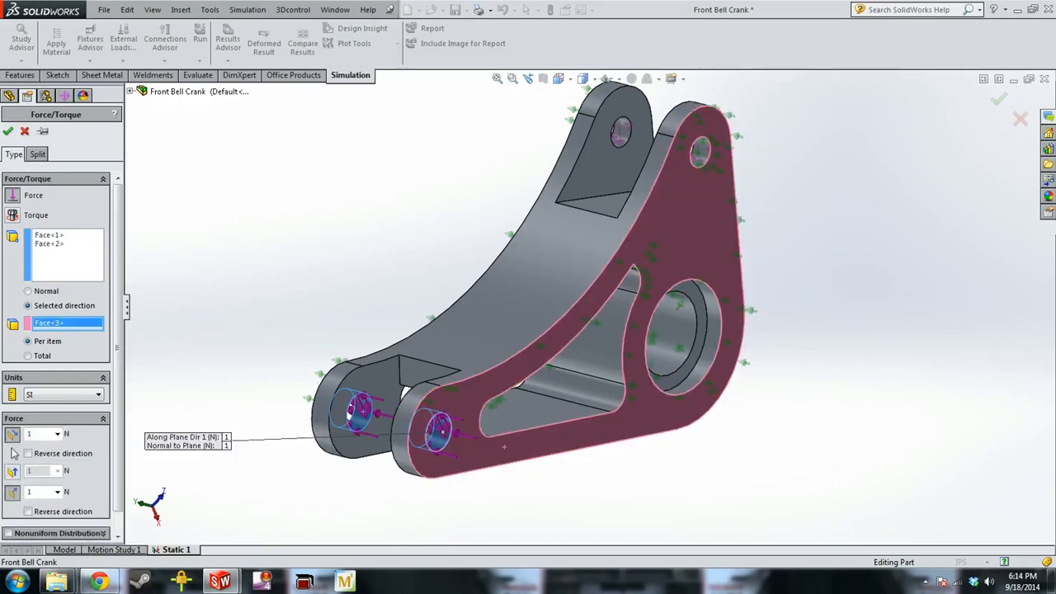
pyautogui.click(12, 472)
pyautogui.click(12, 472)
pyautogui.click(12, 435)
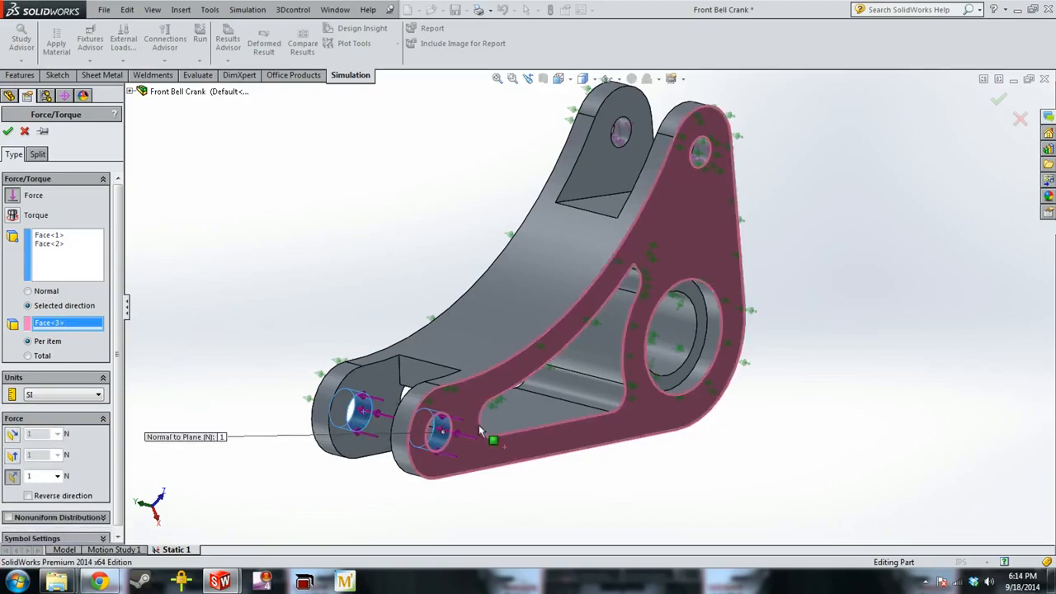
pyautogui.press('Delete')
pyautogui.click(545, 460)
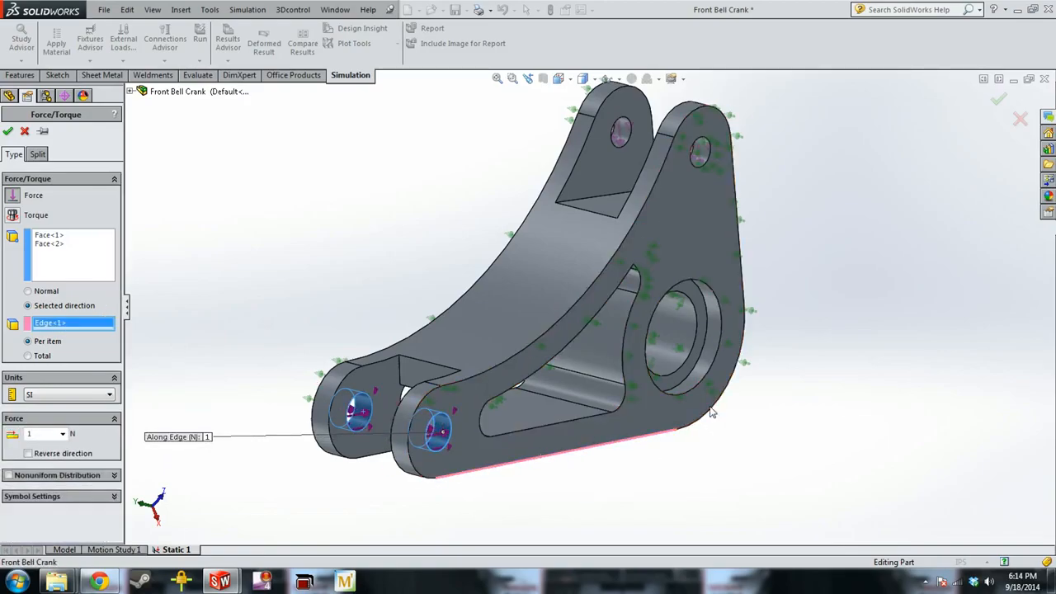
# Set the lower clevis force to English (IPS) units and 30 lbf per item, and accept the load.
pyautogui.click(66, 394)
pyautogui.click(49, 414)
pyautogui.doubleClick(49, 432)
pyautogui.write('30')
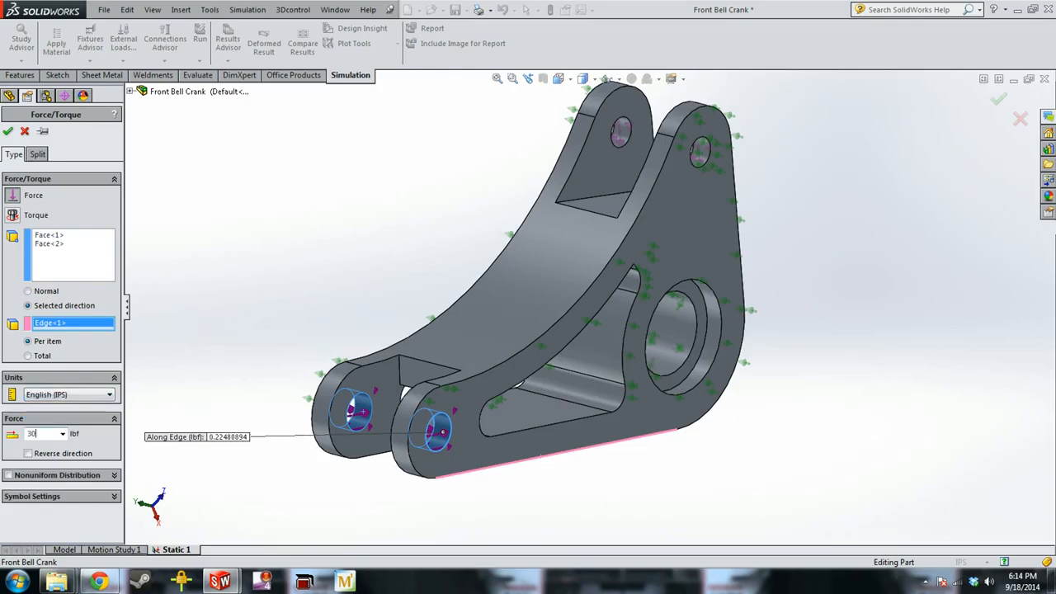
pyautogui.click(8, 132)
# Create a standard solid mesh, refining the density to an element size of about 0.098 in and a tolerance of about 0.0049 in.
pyautogui.scroll(-3, 775, 325)
pyautogui.moveTo(776, 325); pyautogui.dragTo(750, 343, button='middle')
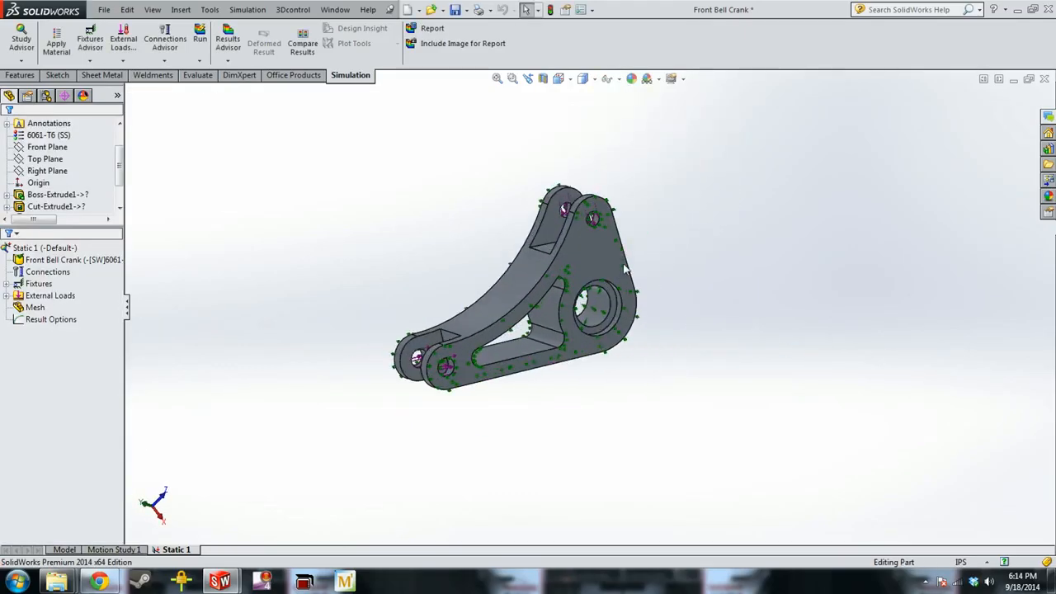
pyautogui.scroll(-5, 624, 266)
pyautogui.click(633, 269)
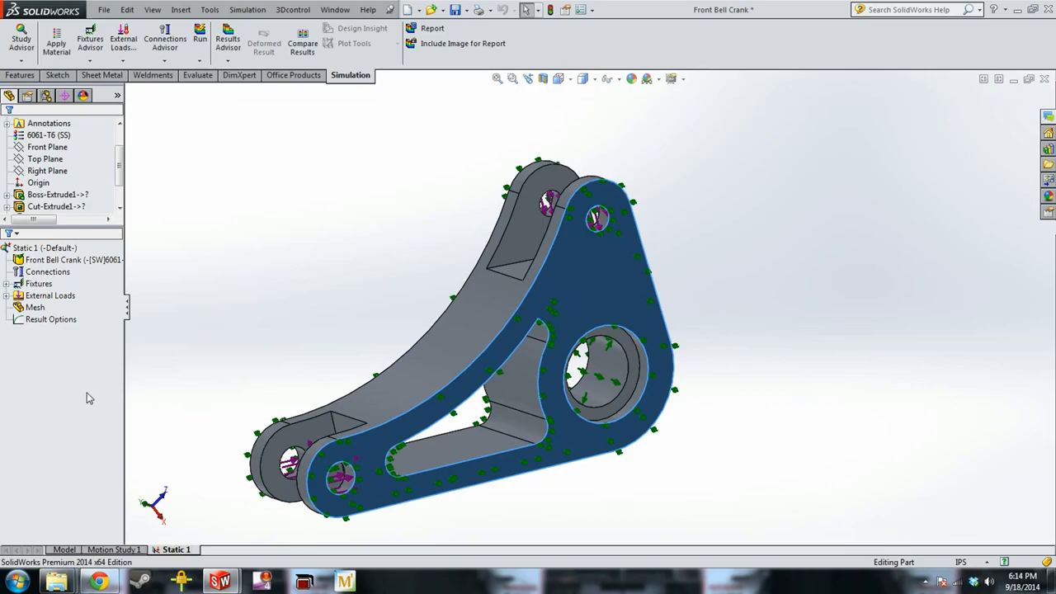
pyautogui.click(34, 307)
pyautogui.rightClick(38, 307)
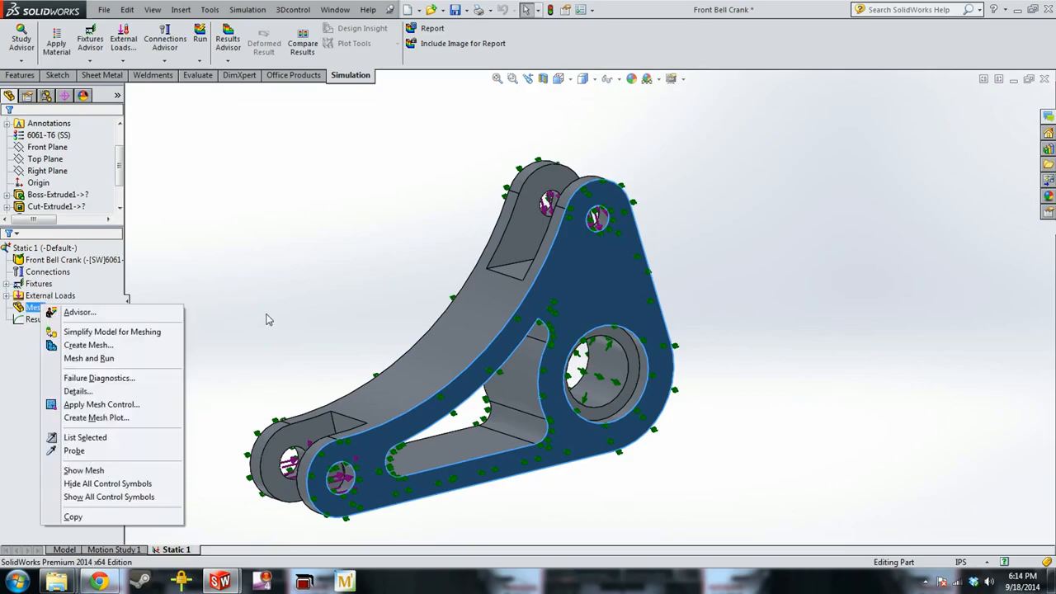
pyautogui.click(104, 347)
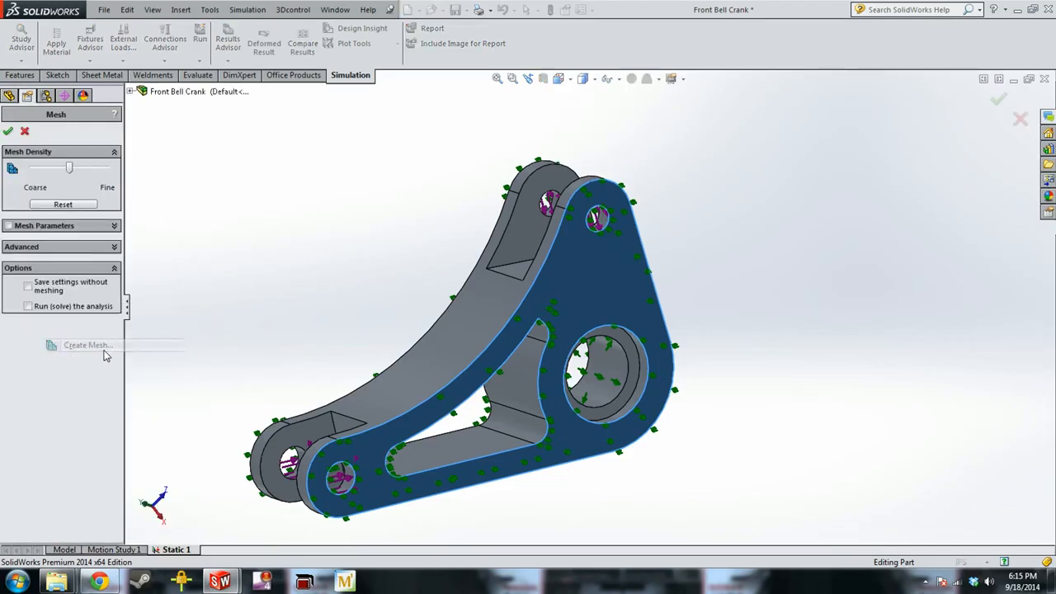
pyautogui.click(8, 226)
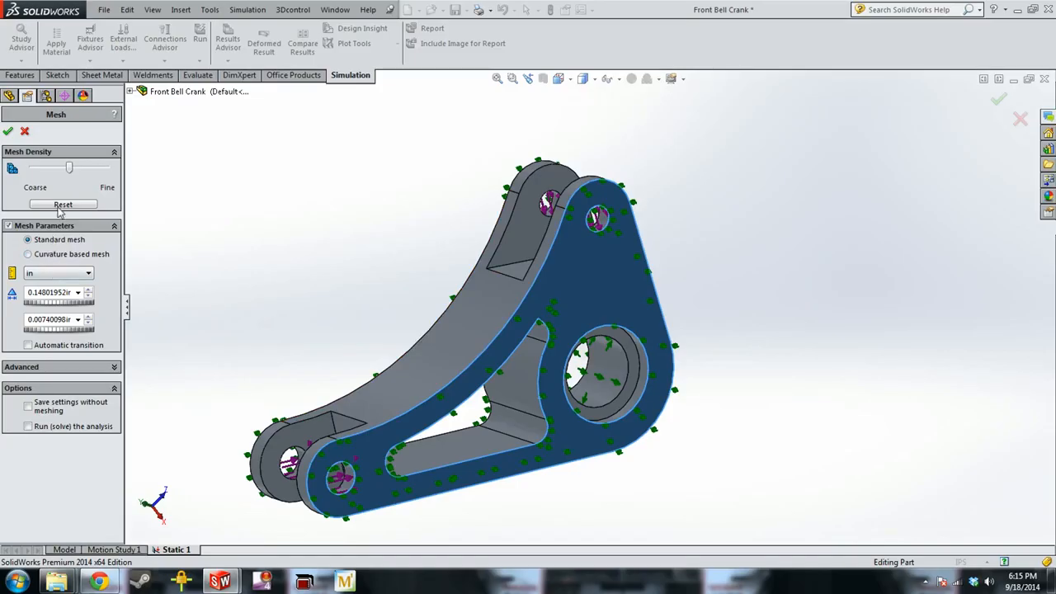
pyautogui.moveTo(68, 174); pyautogui.dragTo(89, 178)
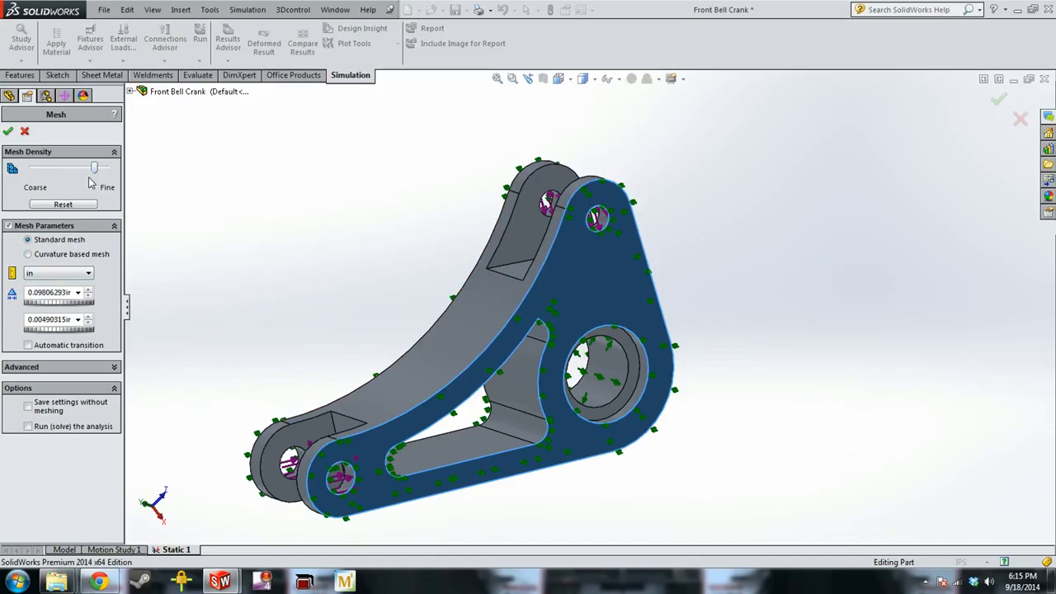
pyautogui.click(8, 131)
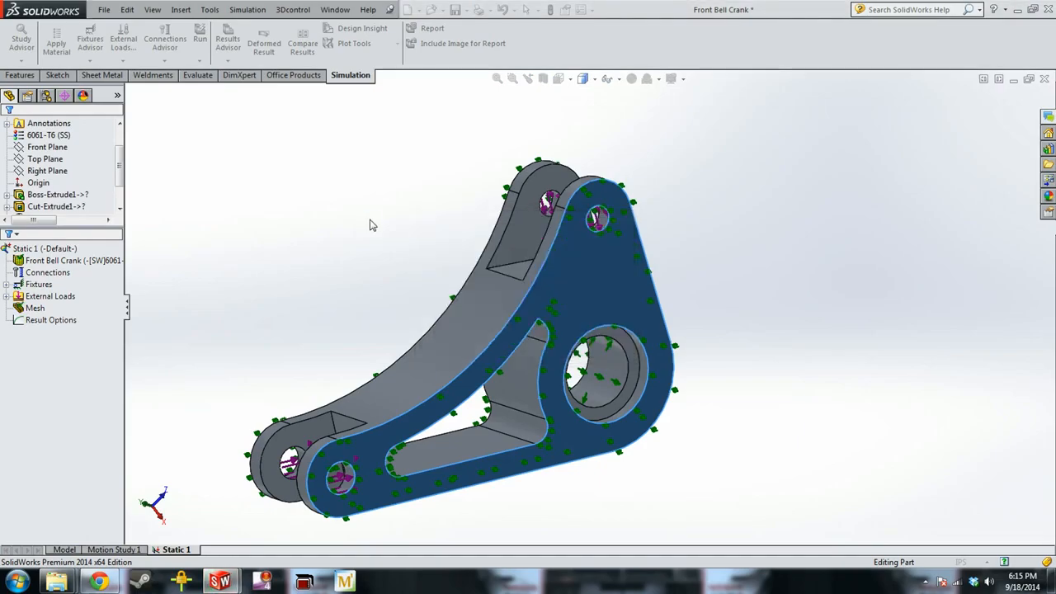
# Inspect the mesh and run the static study, solving it with small displacement.
pyautogui.moveTo(384, 228); pyautogui.dragTo(468, 350, button='middle')
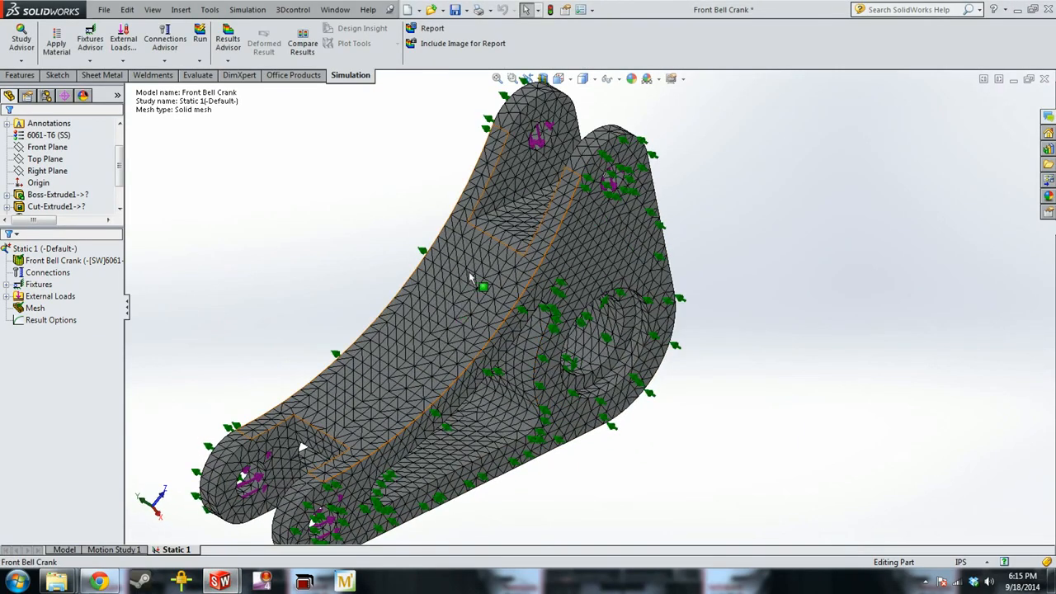
pyautogui.scroll(-3, 474, 294)
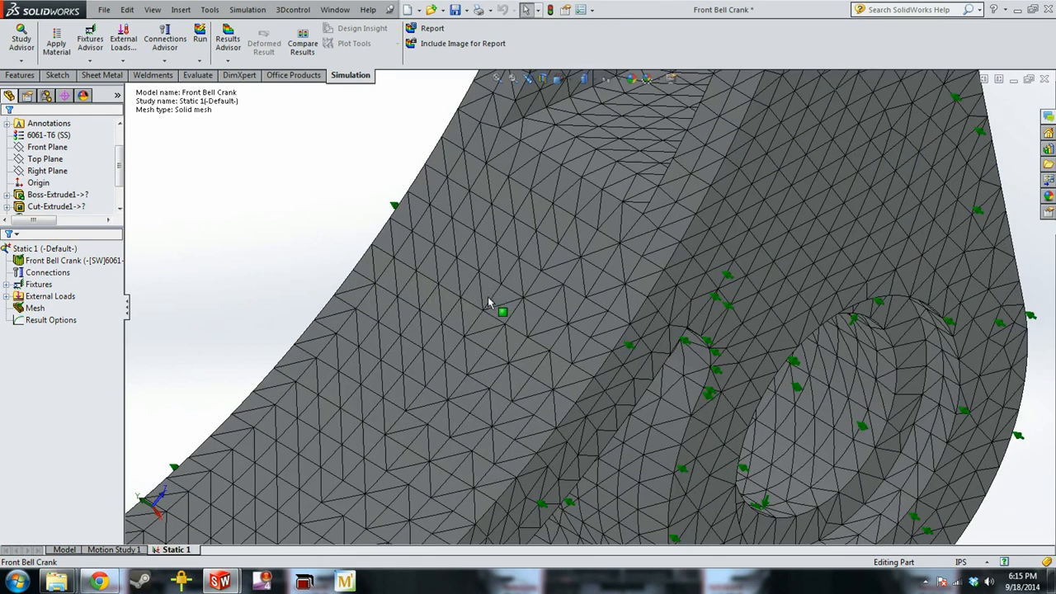
pyautogui.scroll(3, 498, 308)
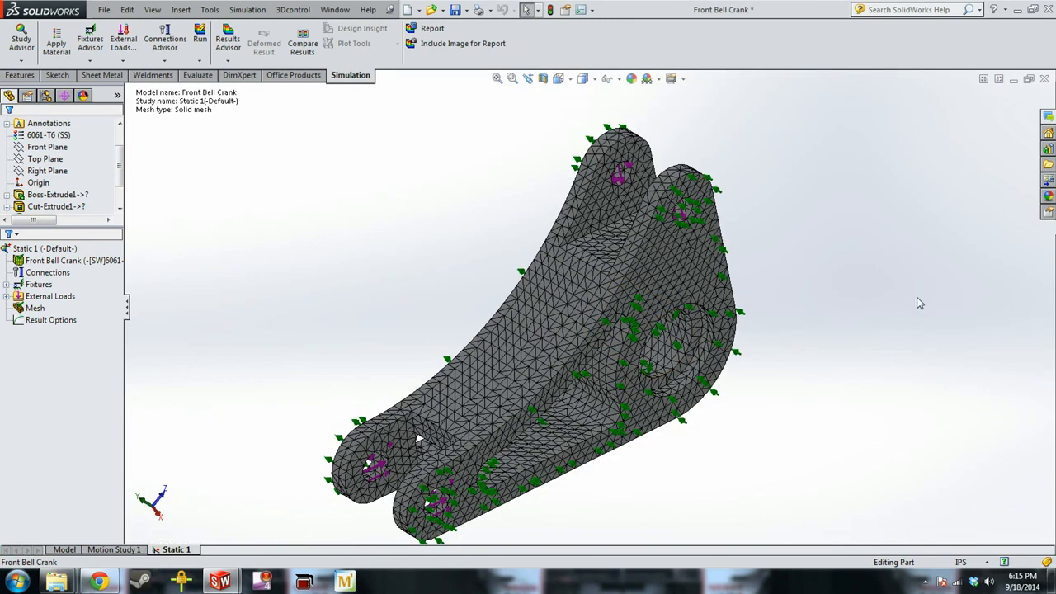
pyautogui.scroll(1, 879, 338)
pyautogui.scroll(-2, 739, 361)
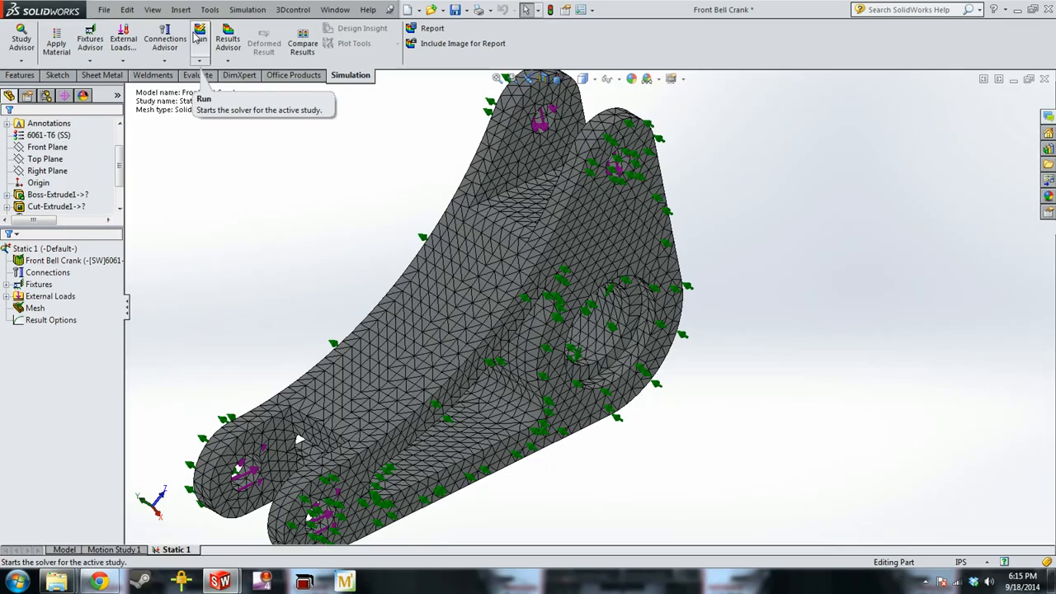
pyautogui.scroll(3, 610, 338)
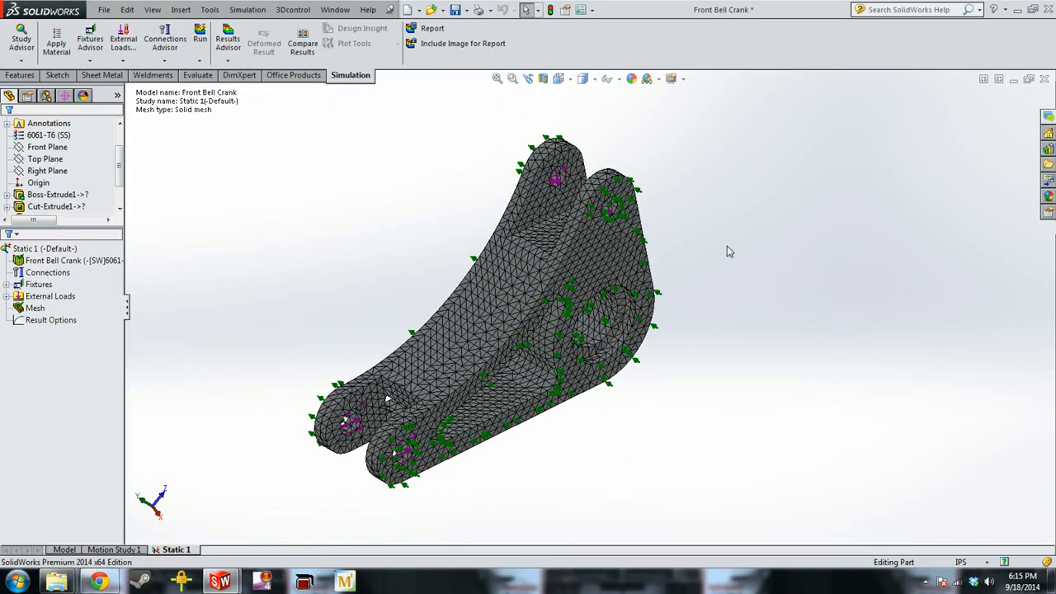
pyautogui.click(200, 38)
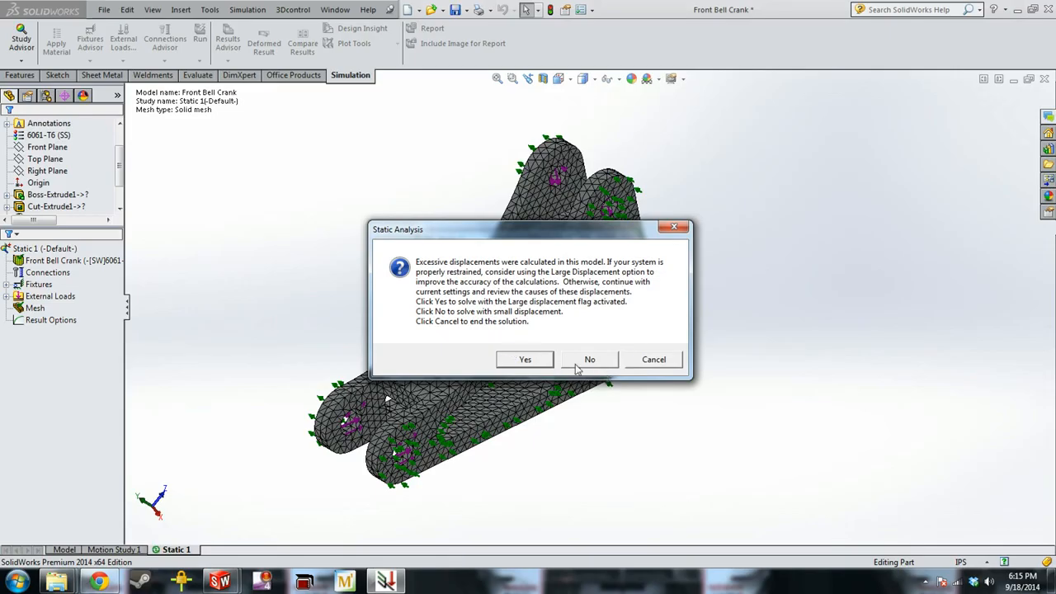
pyautogui.moveTo(543, 226); pyautogui.dragTo(470, 266)
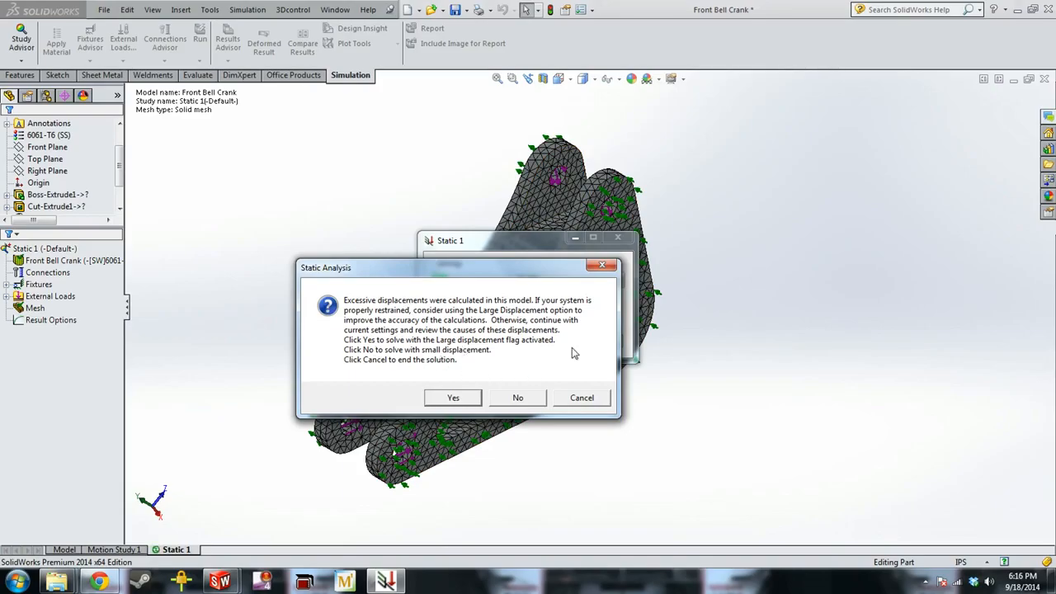
pyautogui.click(517, 396)
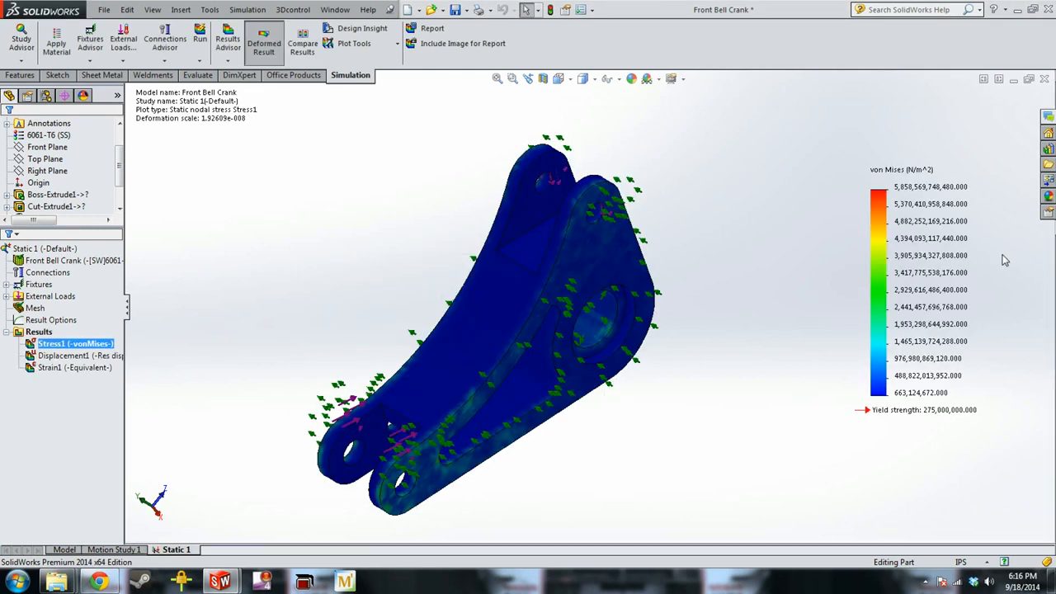
# Display the displacement plot of the study results.
pyautogui.press('XF86AudioLowerVolume')
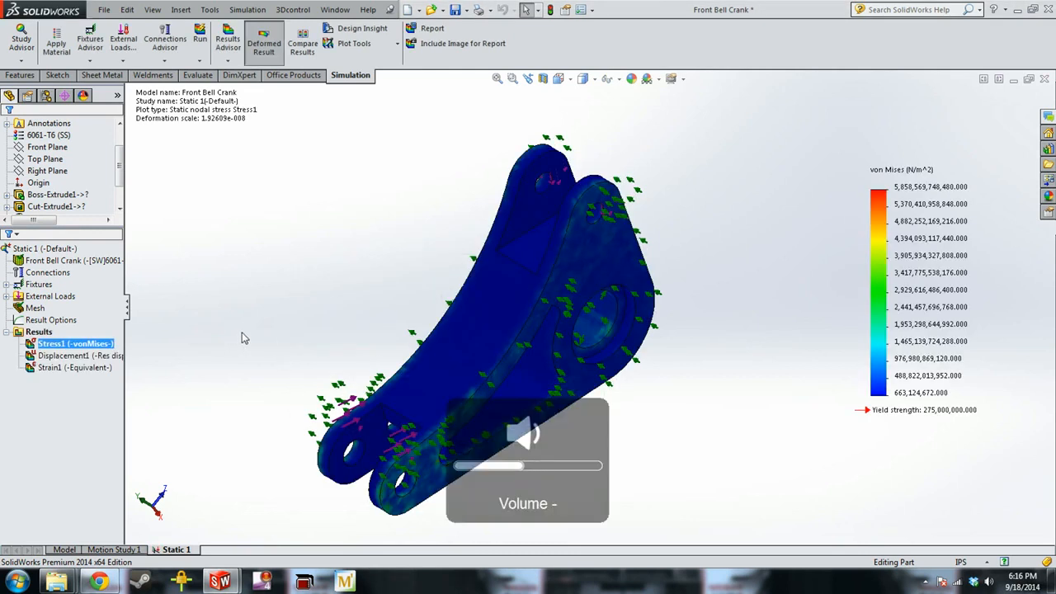
pyautogui.doubleClick(74, 355)
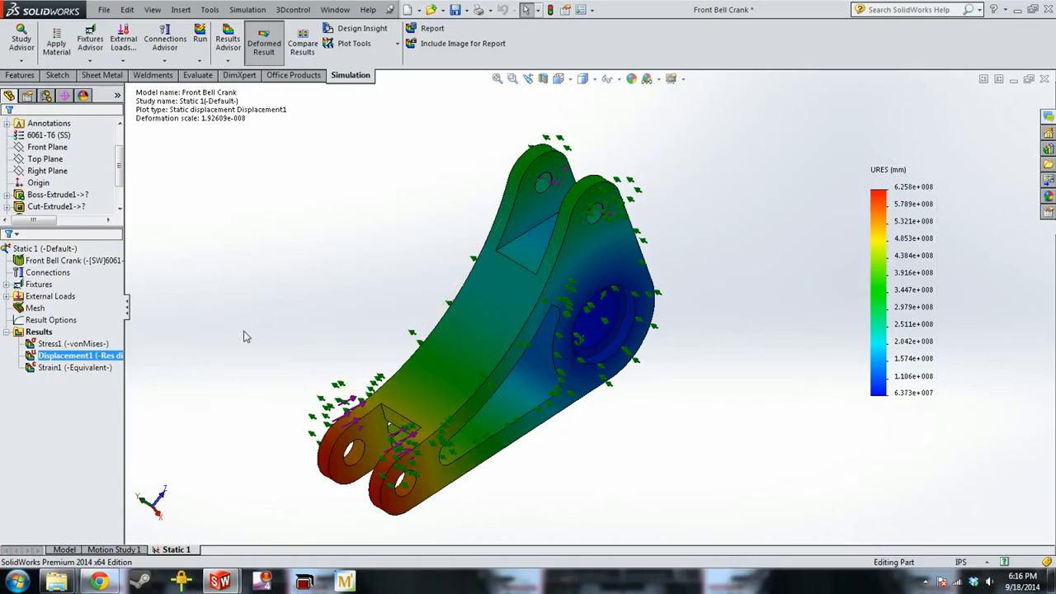
pyautogui.rightClick(90, 356)
pyautogui.click(307, 271)
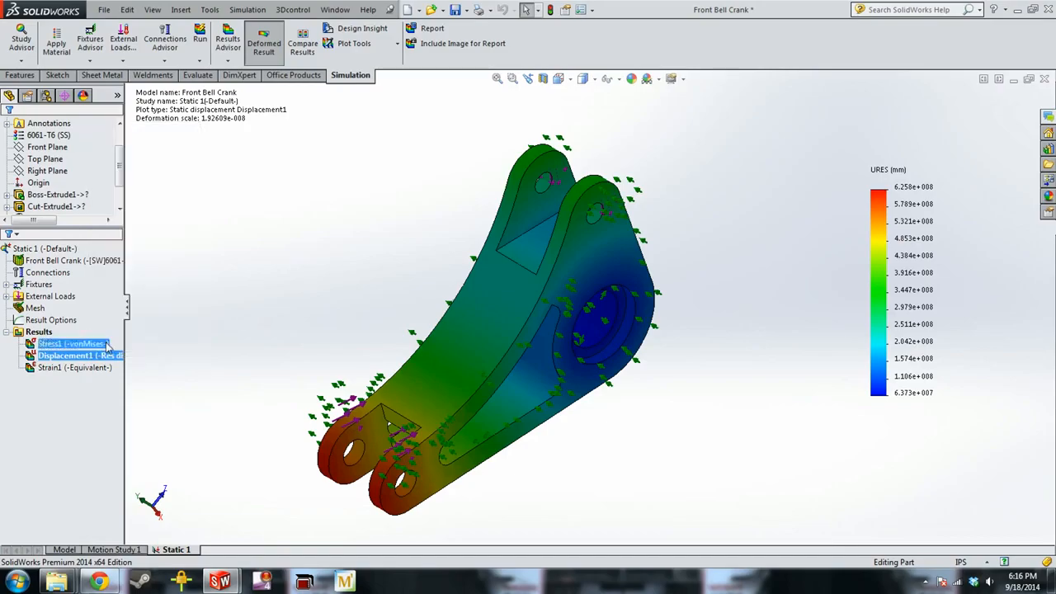
# Add a Fixed Geometry fixture on the cylindrical face of the large pivot bore.
pyautogui.rightClick(38, 285)
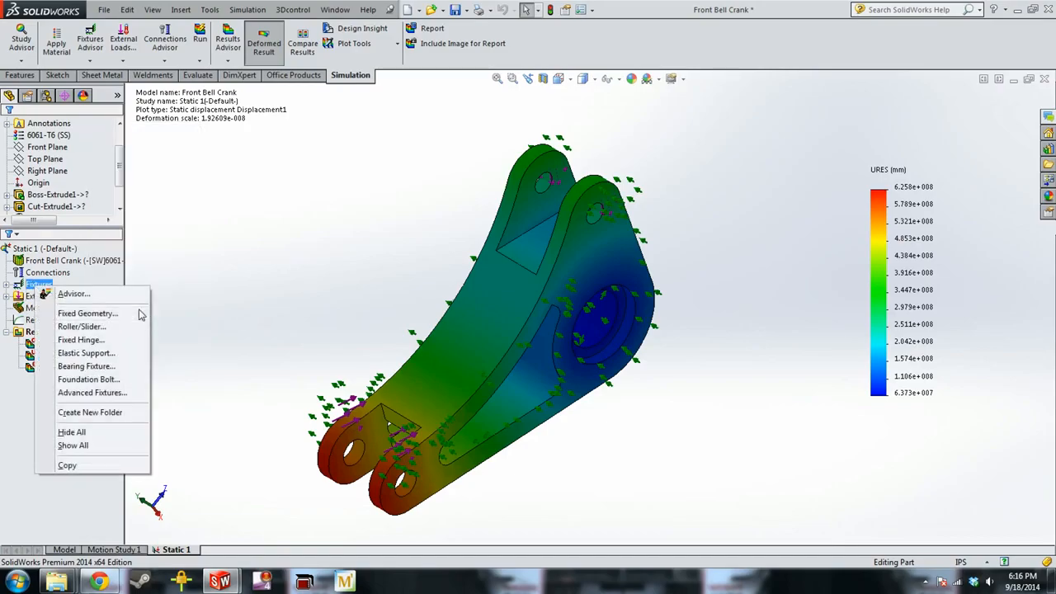
pyautogui.click(140, 314)
pyautogui.click(606, 325)
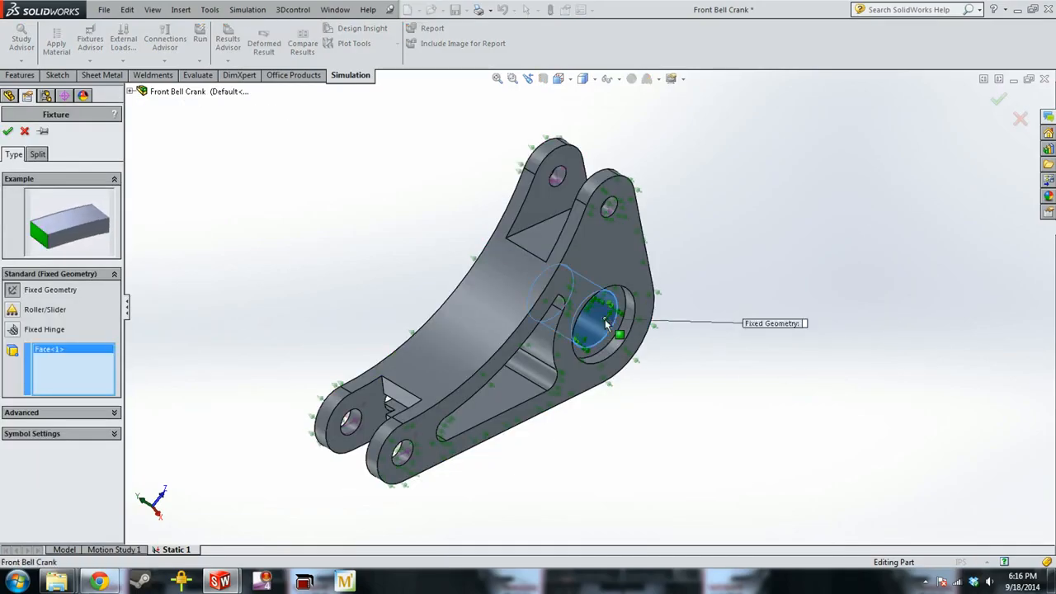
pyautogui.click(8, 131)
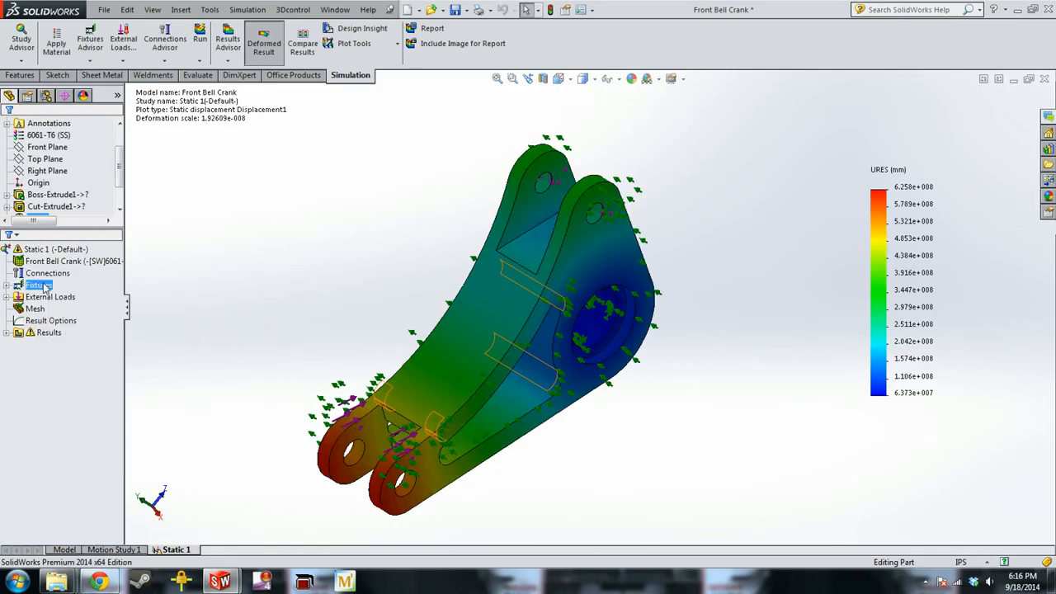
# Delete the roller/slider and fixed hinge fixtures from the study.
pyautogui.click(6, 285)
pyautogui.click(63, 307)
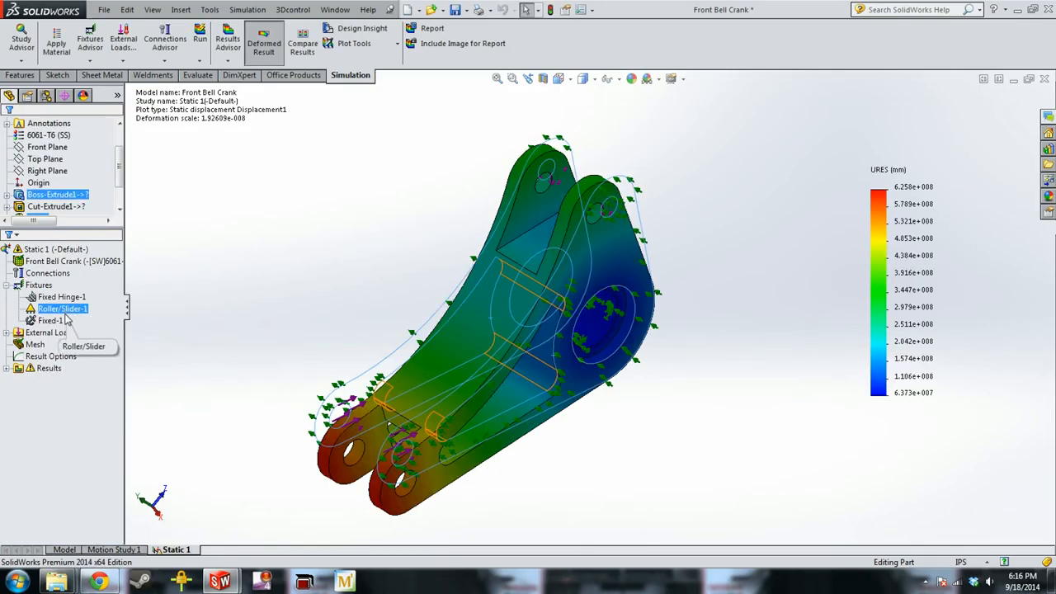
pyautogui.keyDown('ctrl'); pyautogui.click(63, 297); pyautogui.keyUp('ctrl')
pyautogui.press('Delete')
pyautogui.press('Return')
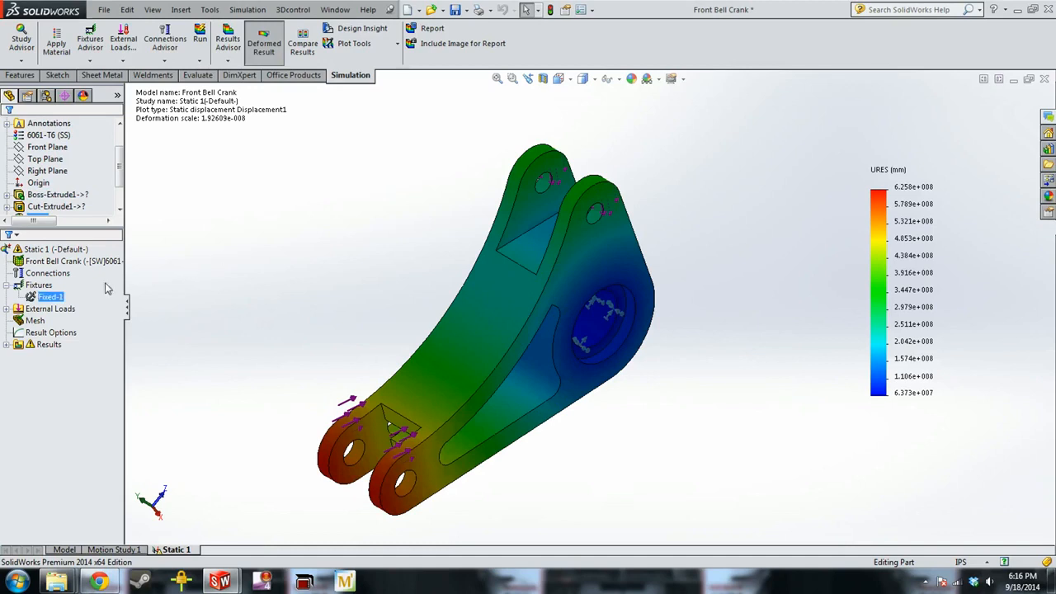
# Rerun the static study and examine the von Mises stress plot from the side.
pyautogui.click(204, 42)
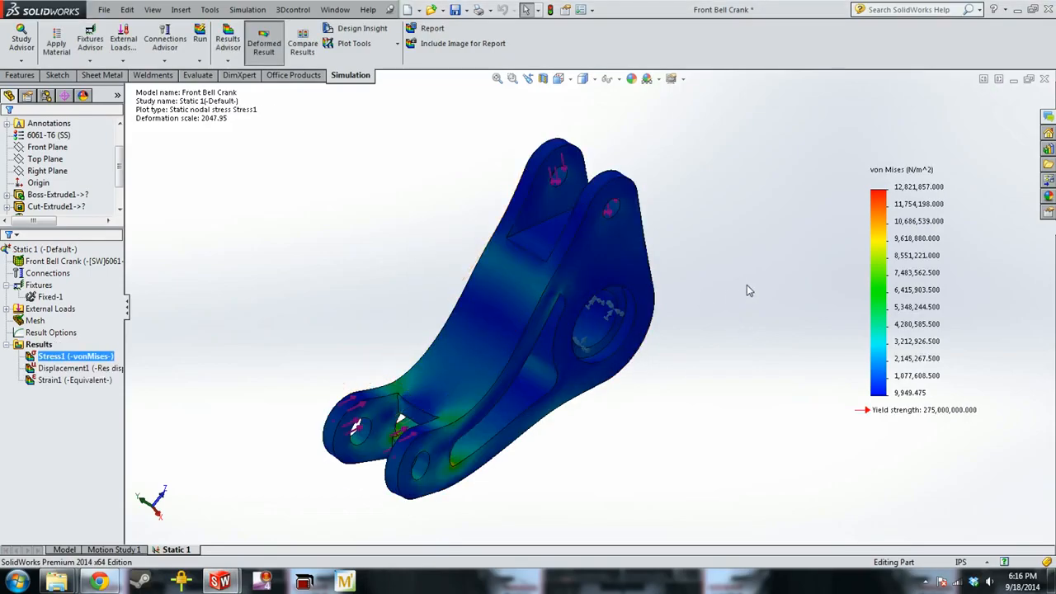
pyautogui.moveTo(511, 459); pyautogui.dragTo(466, 412, button='middle')
pyautogui.scroll(-1, 466, 413)
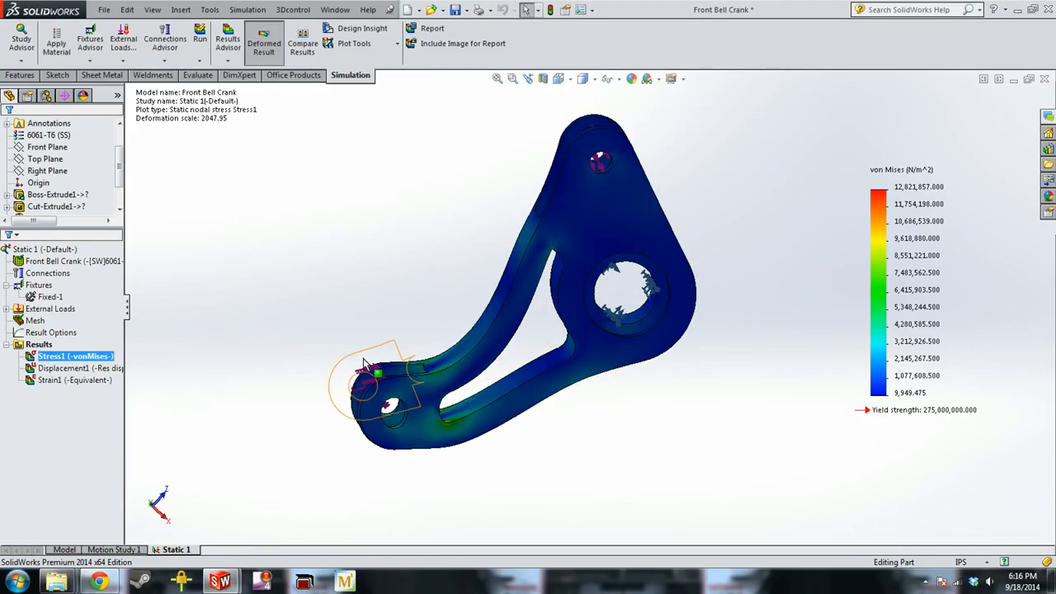
pyautogui.moveTo(354, 365); pyautogui.dragTo(377, 365, button='middle')
# Show the displacement plot and examine the deformation around the lower clevis.
pyautogui.doubleClick(83, 368)
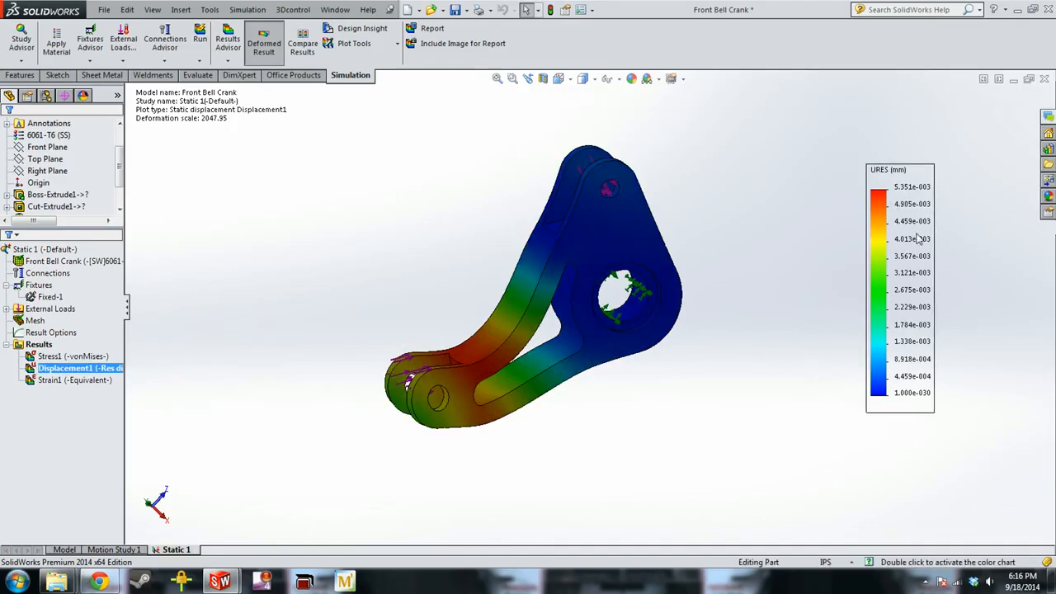
pyautogui.scroll(-3, 454, 356)
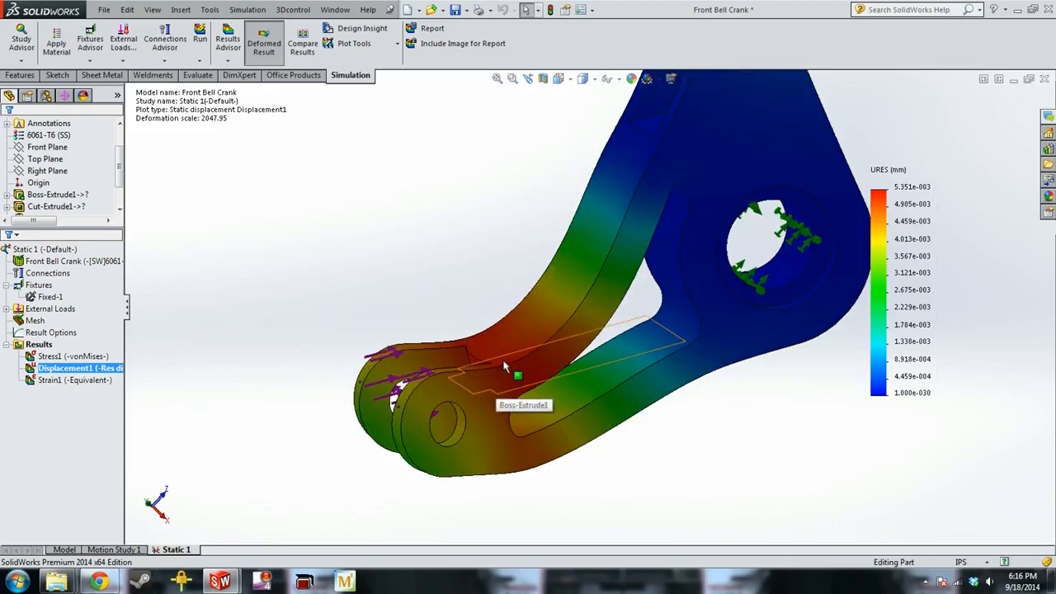
pyautogui.rightClick(74, 369)
pyautogui.click(314, 262)
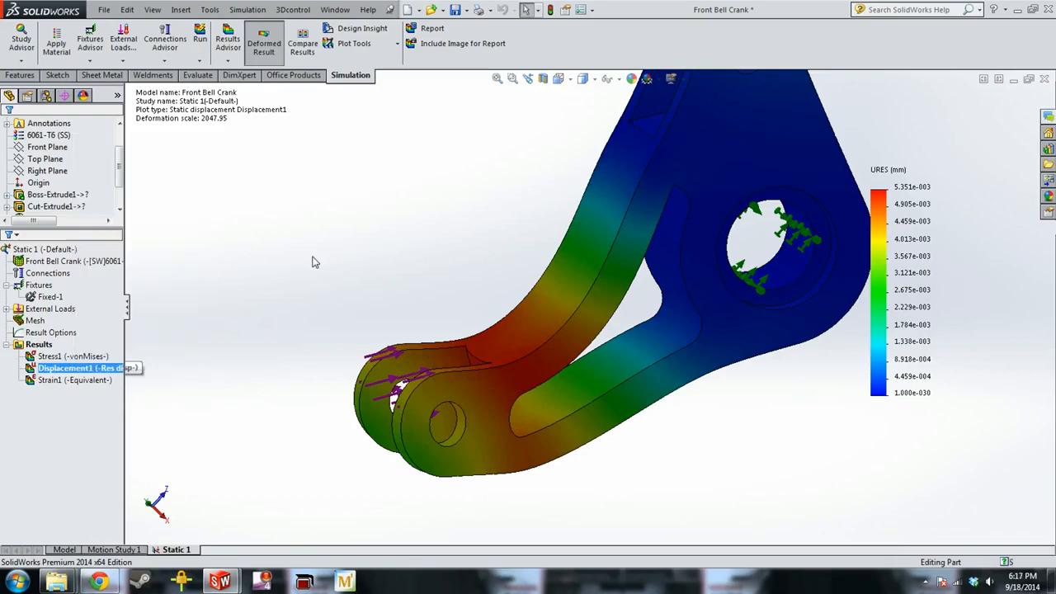
# Compare the undeformed and deformed shapes in the displacement plot by turning the deformed result off and on again.
pyautogui.rightClick(83, 365)
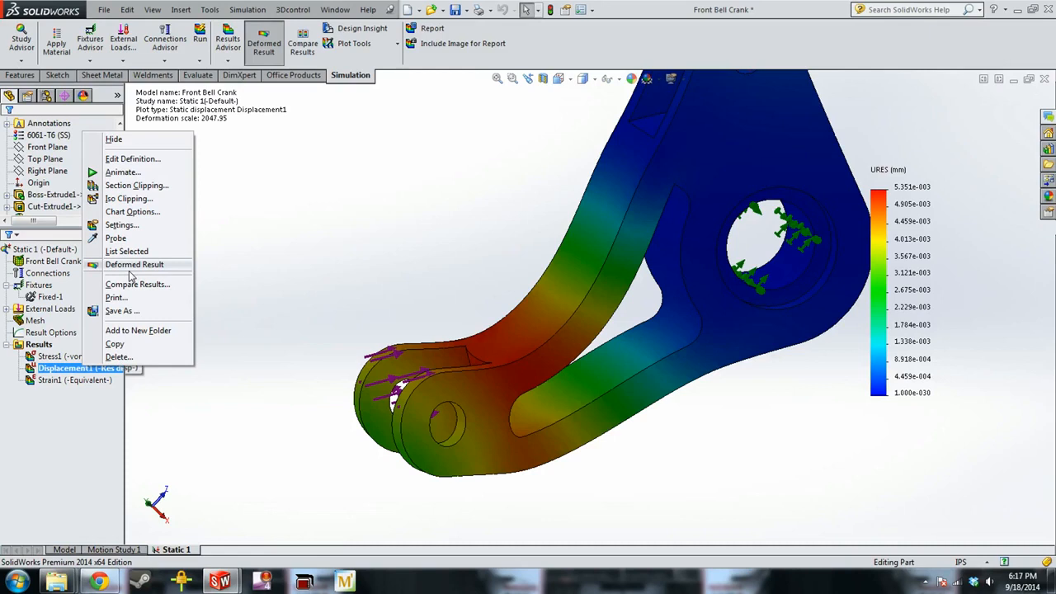
pyautogui.click(129, 268)
pyautogui.moveTo(560, 471); pyautogui.dragTo(587, 478, button='middle')
pyautogui.rightClick(82, 368)
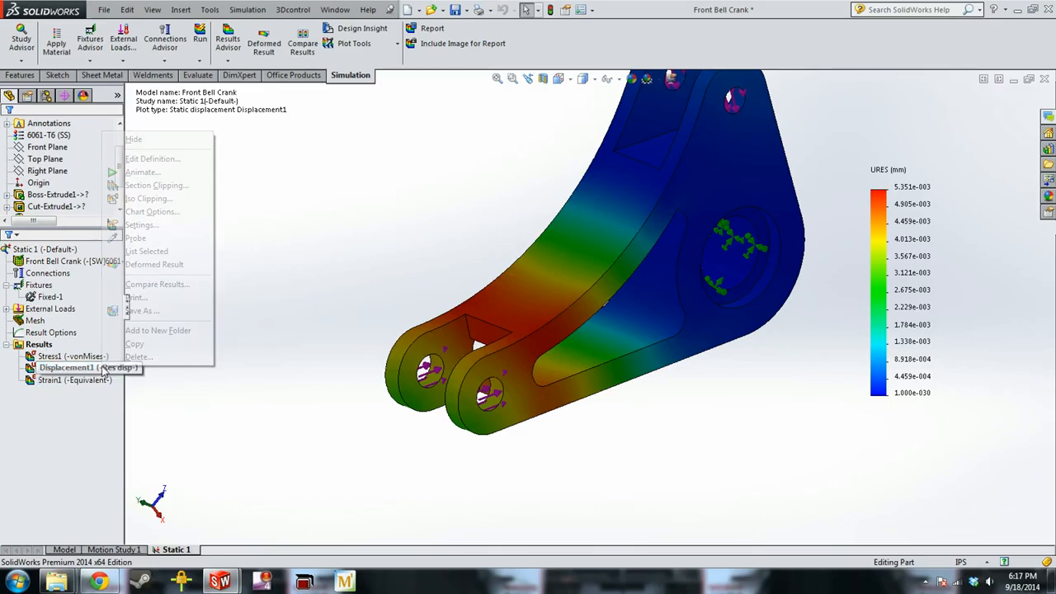
pyautogui.click(194, 264)
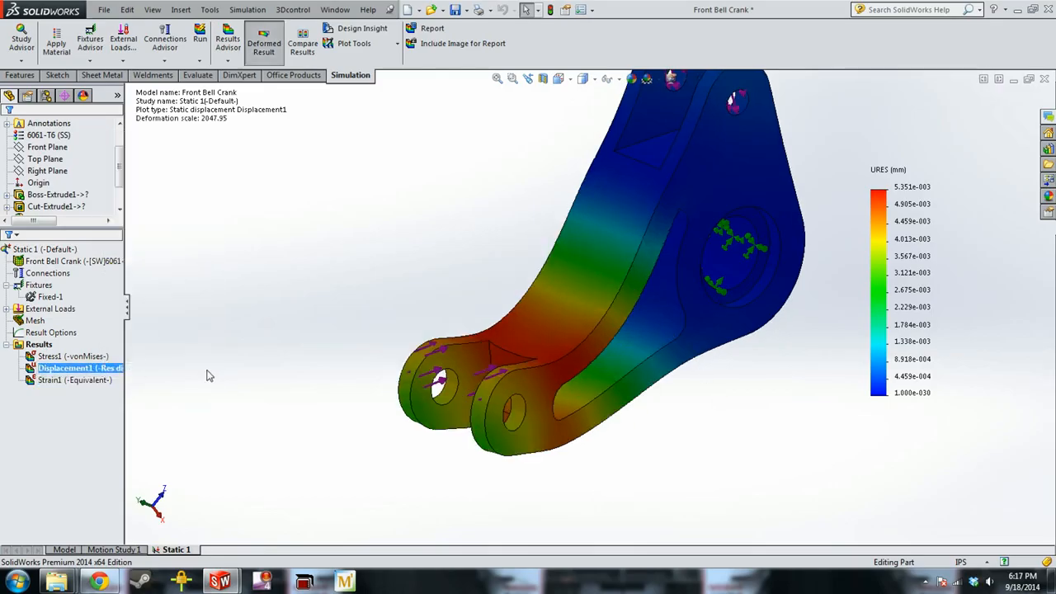
# Examine the deformed lower clevis in the displacement plot and display the von Mises stress plot.
pyautogui.scroll(5, 516, 398)
pyautogui.moveTo(330, 362); pyautogui.dragTo(271, 368, button='middle')
pyautogui.moveTo(574, 332)
pyautogui.mouseDown(button='middle')
pyautogui.moveTo(610, 344)
pyautogui.moveTo(540, 340)
pyautogui.moveTo(572, 349)
pyautogui.moveTo(568, 325)
pyautogui.mouseUp(button='middle')
pyautogui.scroll(-6, 584, 333)
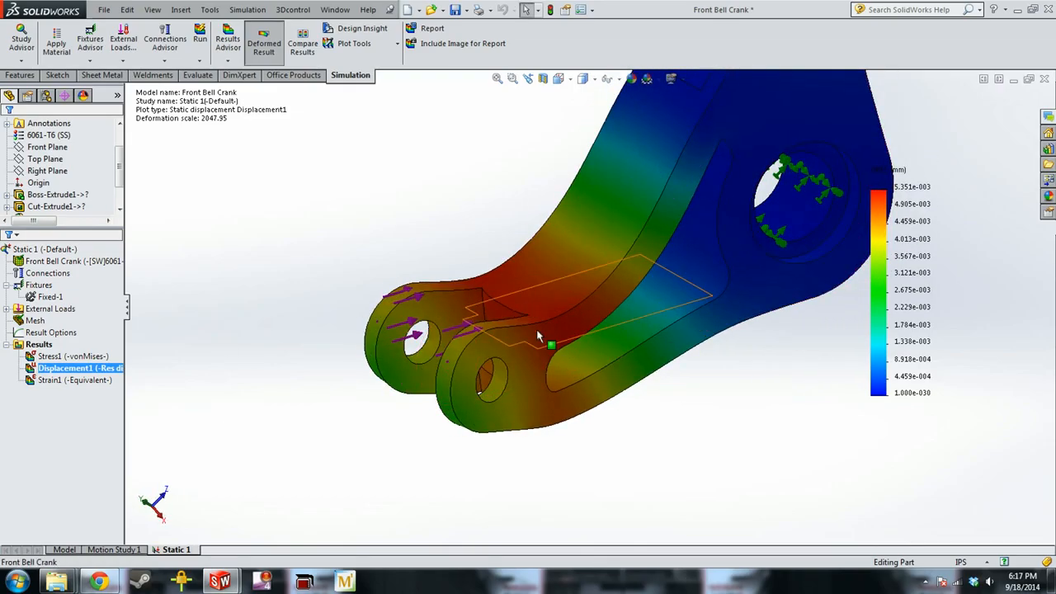
pyautogui.click(39, 344)
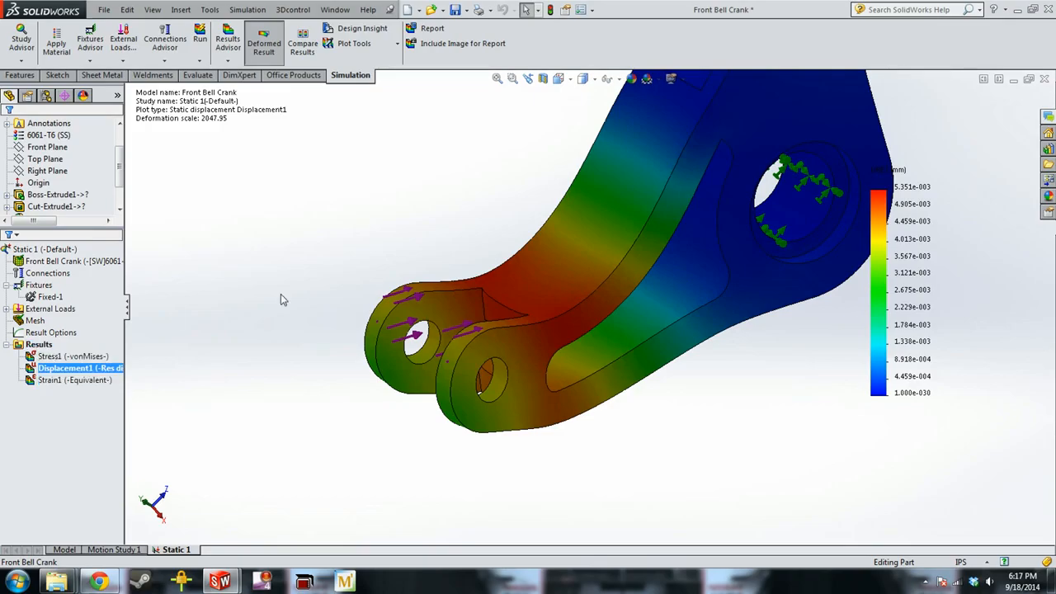
pyautogui.doubleClick(73, 355)
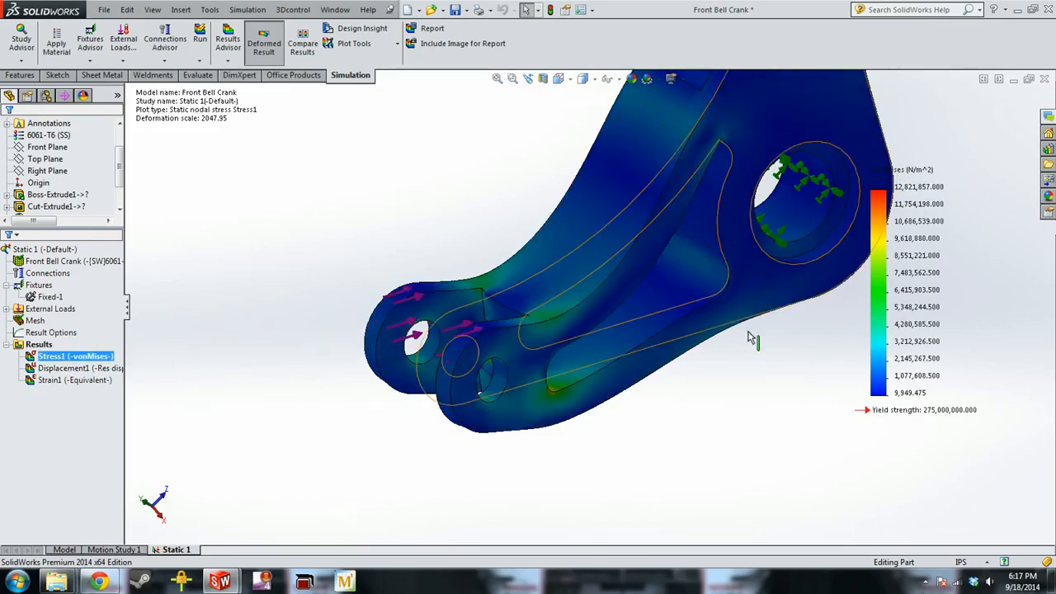
# Change the von Mises stress plot's units to psi.
pyautogui.rightClick(66, 358)
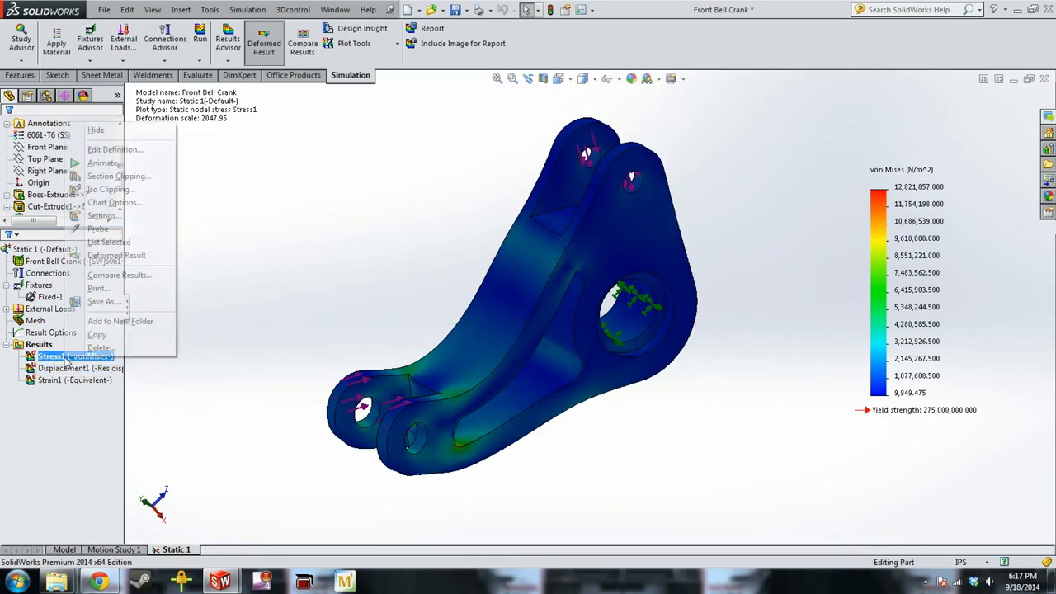
pyautogui.click(123, 150)
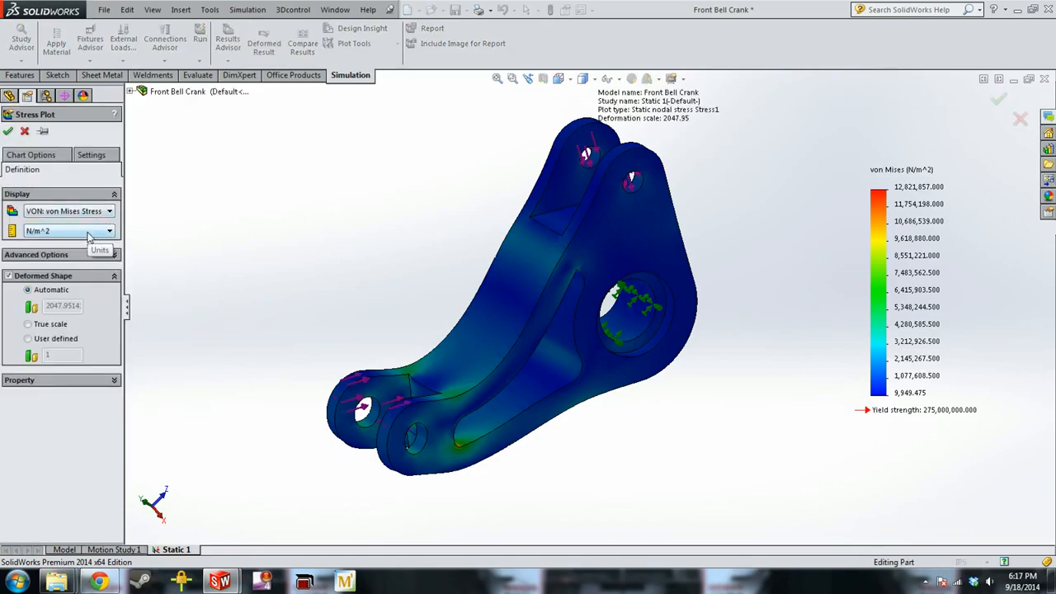
pyautogui.click(89, 232)
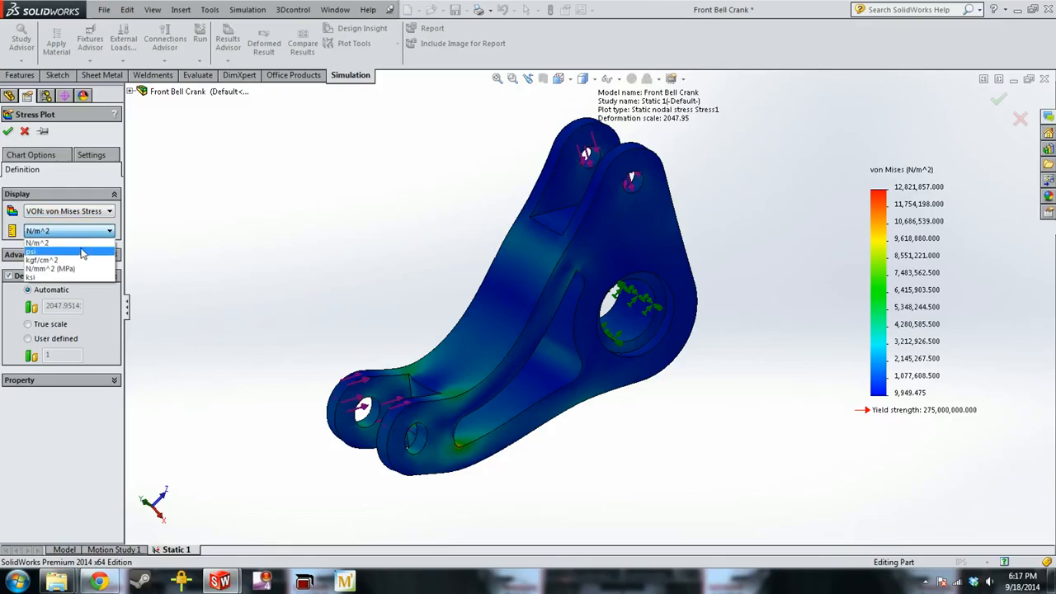
pyautogui.click(80, 253)
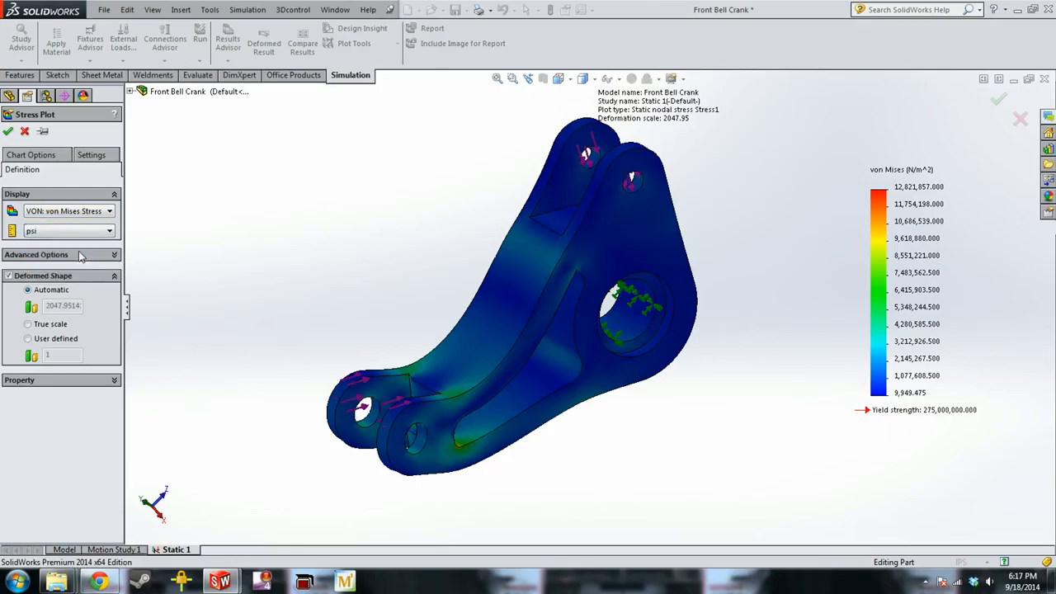
pyautogui.click(8, 131)
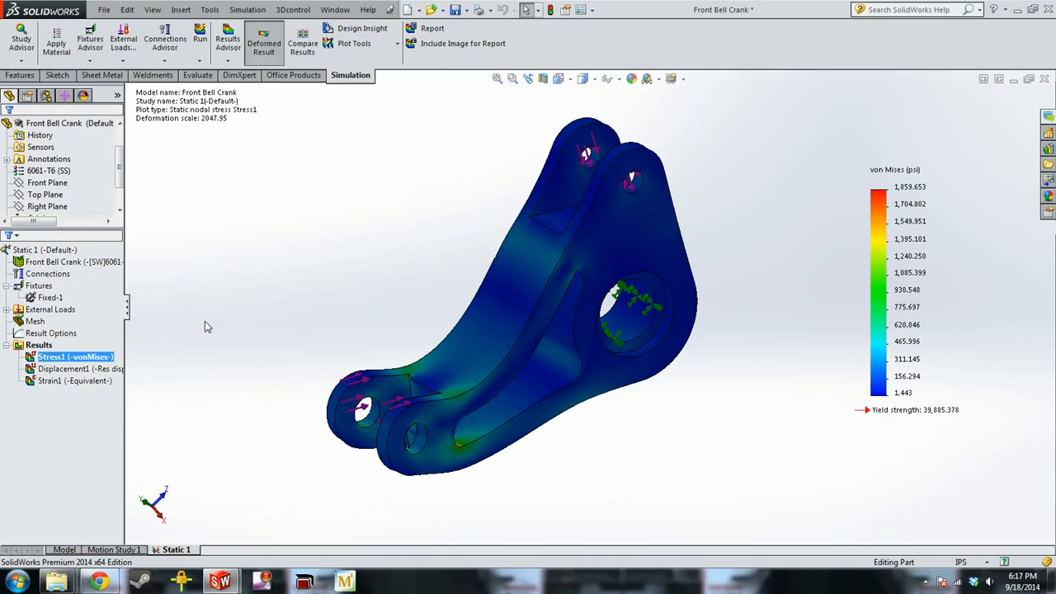
# Define a factor of safety plot for all bodies using the Max von Mises Stress criterion.
pyautogui.click(50, 345)
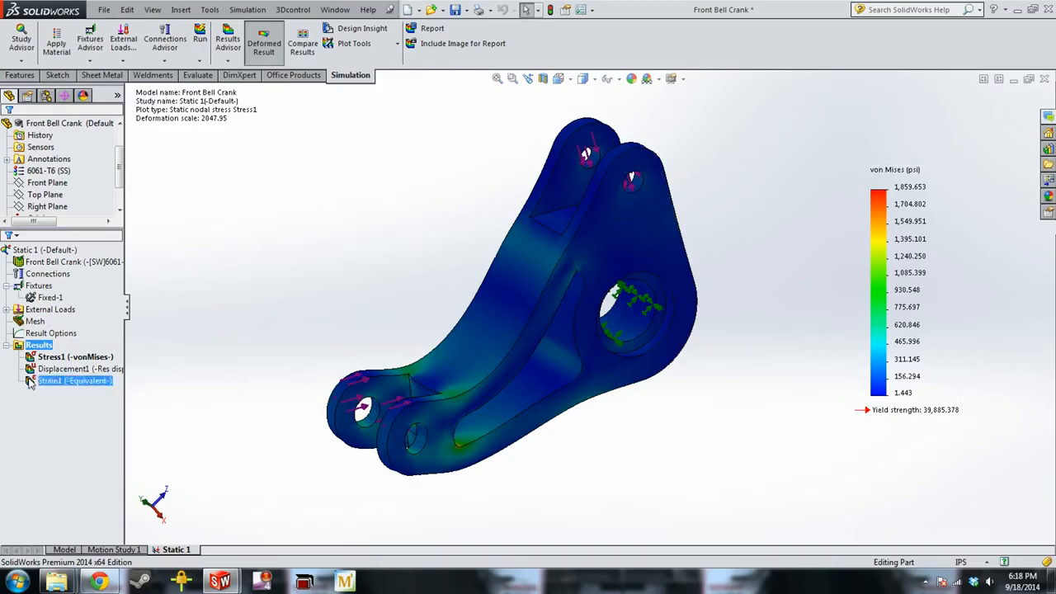
pyautogui.rightClick(39, 346)
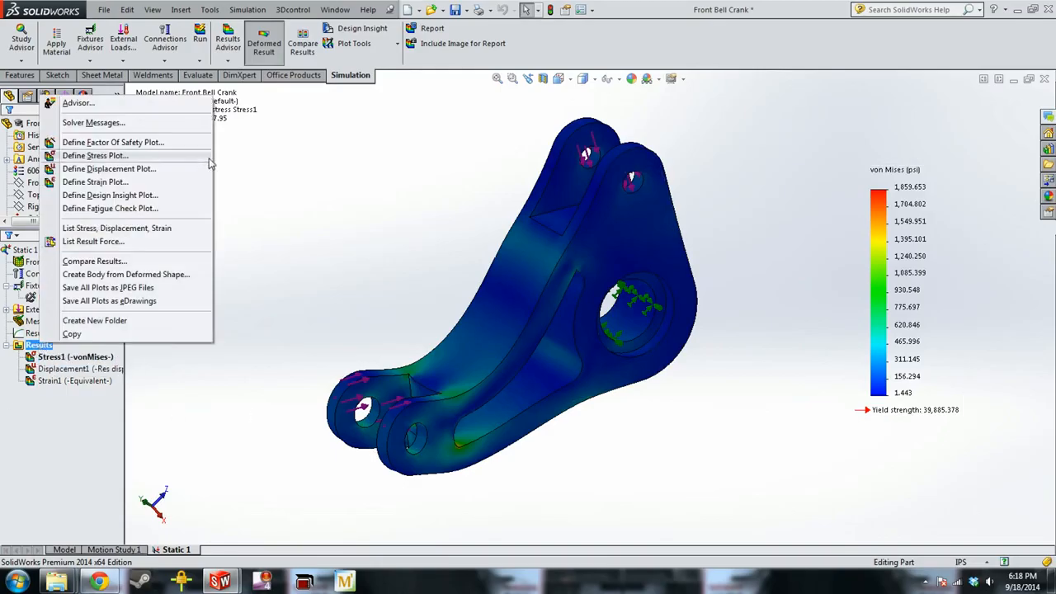
pyautogui.click(162, 143)
pyautogui.click(101, 249)
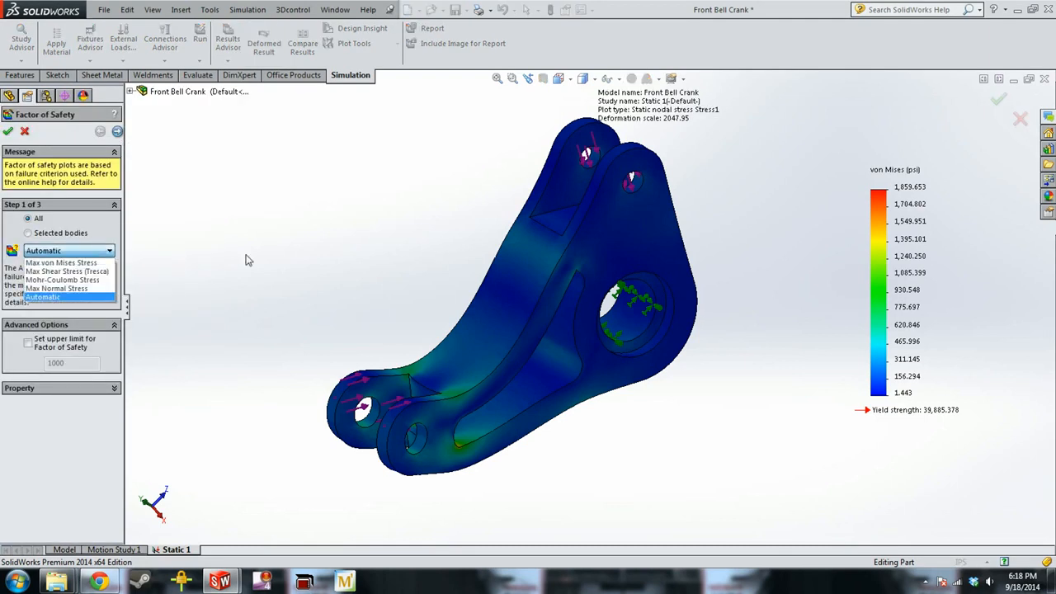
pyautogui.click(80, 262)
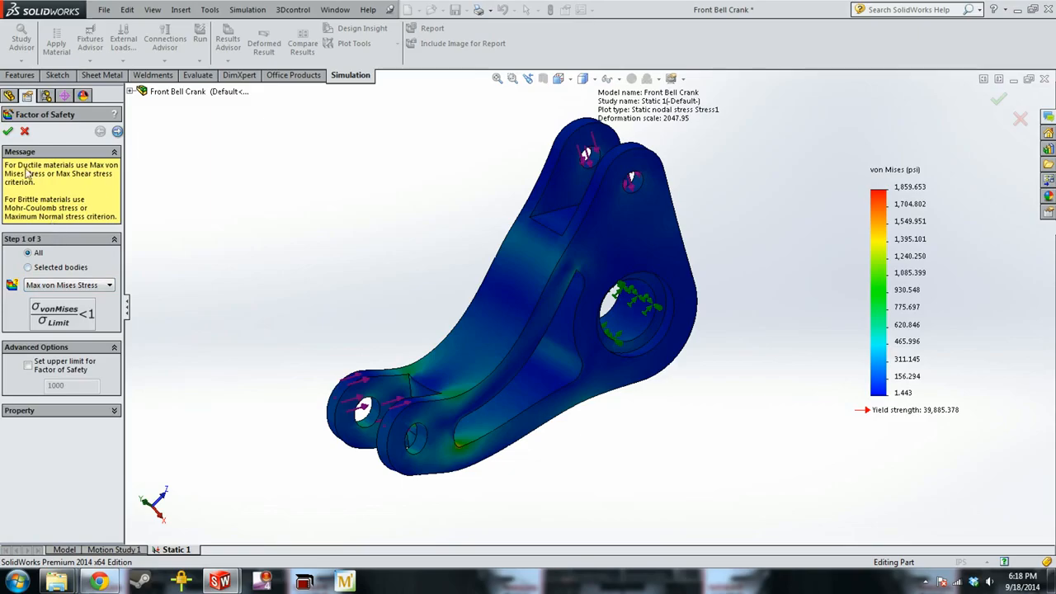
pyautogui.click(9, 132)
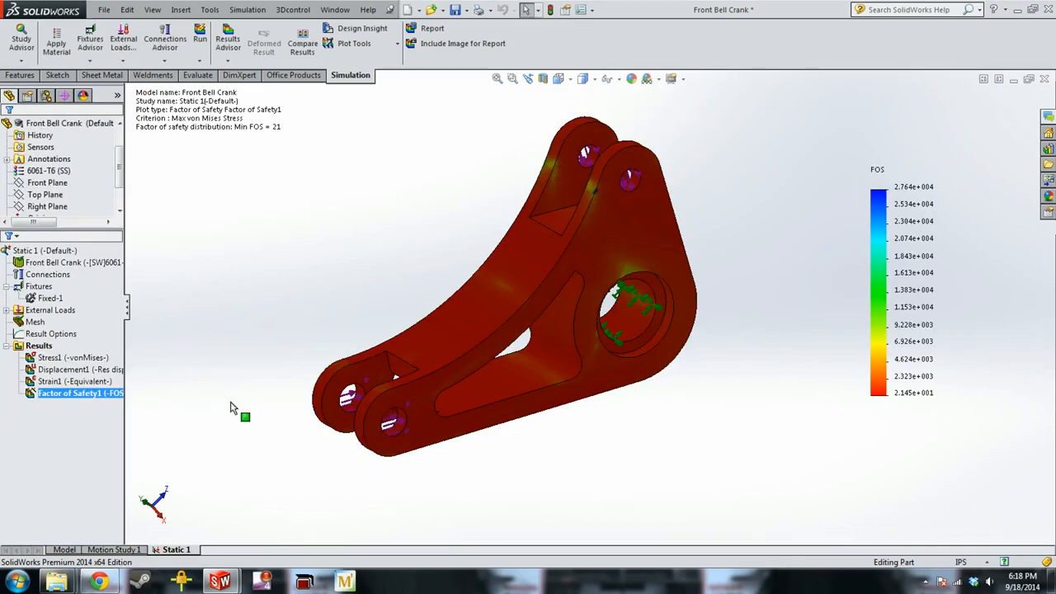
# Show the minimum and maximum annotations on the factor of safety plot.
pyautogui.rightClick(132, 393)
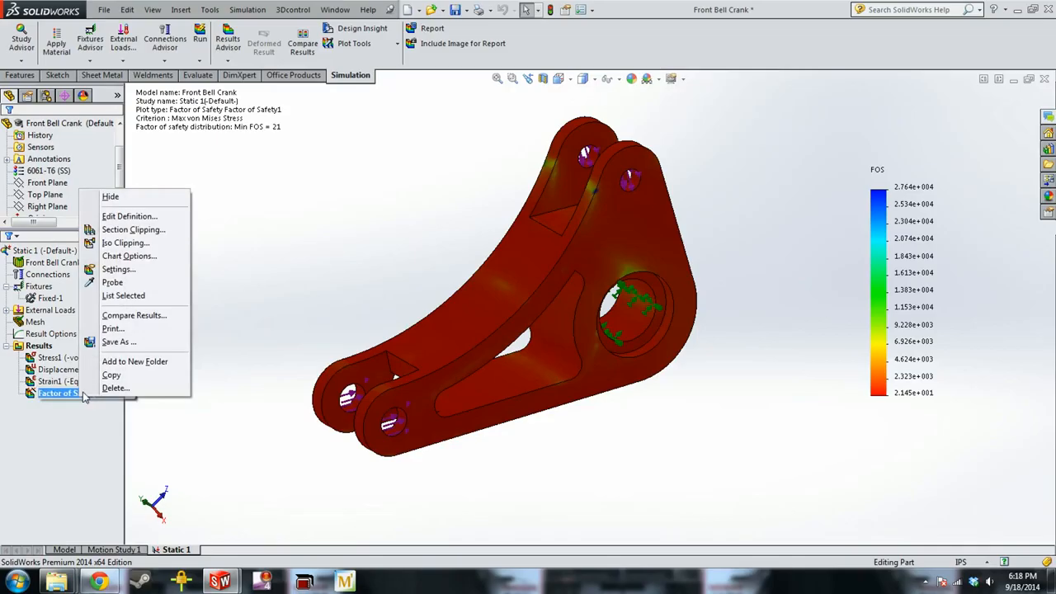
pyautogui.click(151, 256)
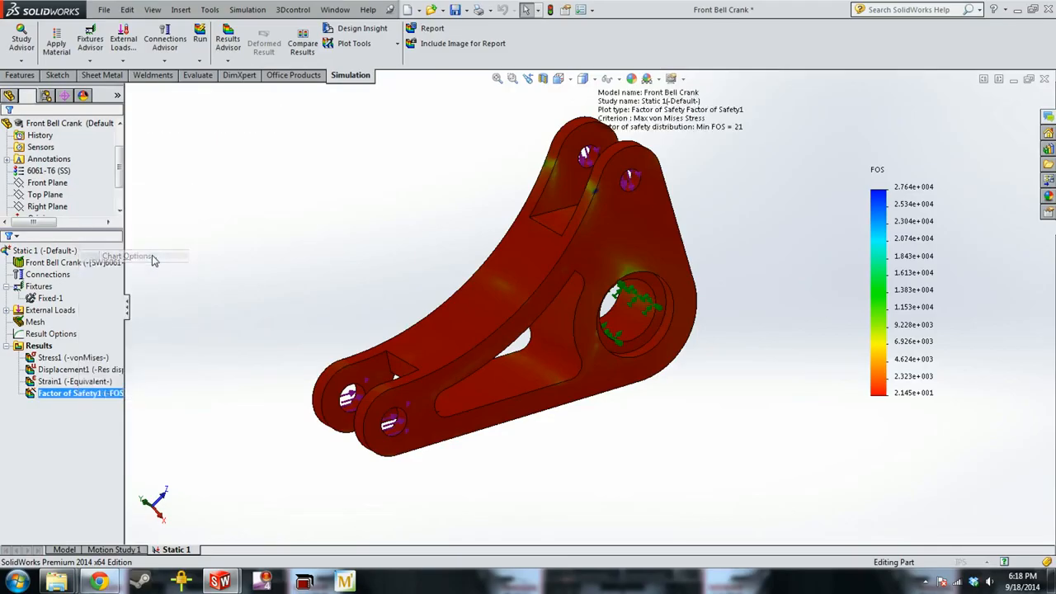
pyautogui.click(29, 197)
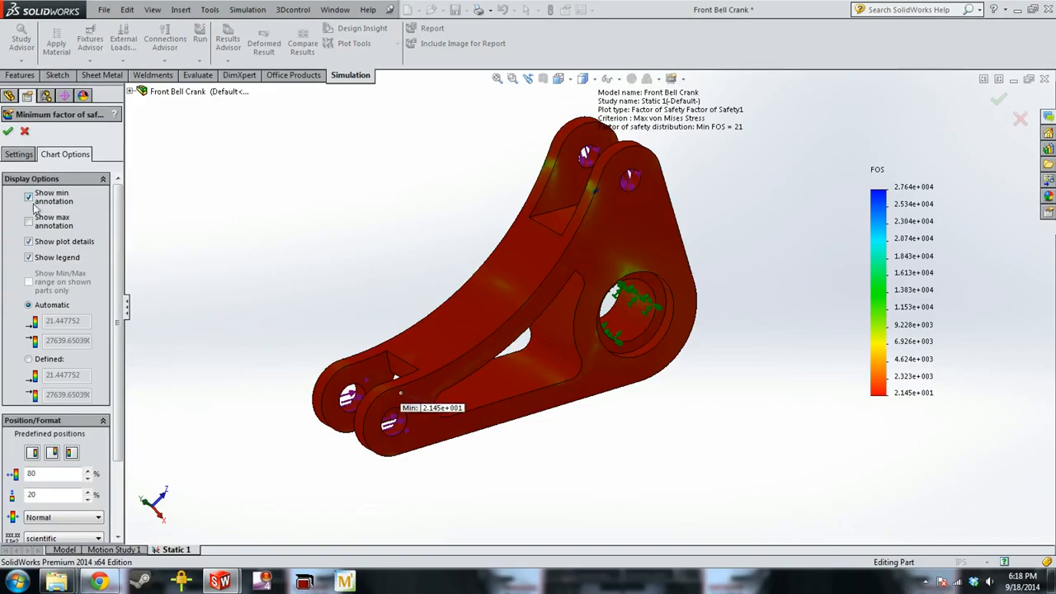
pyautogui.click(35, 225)
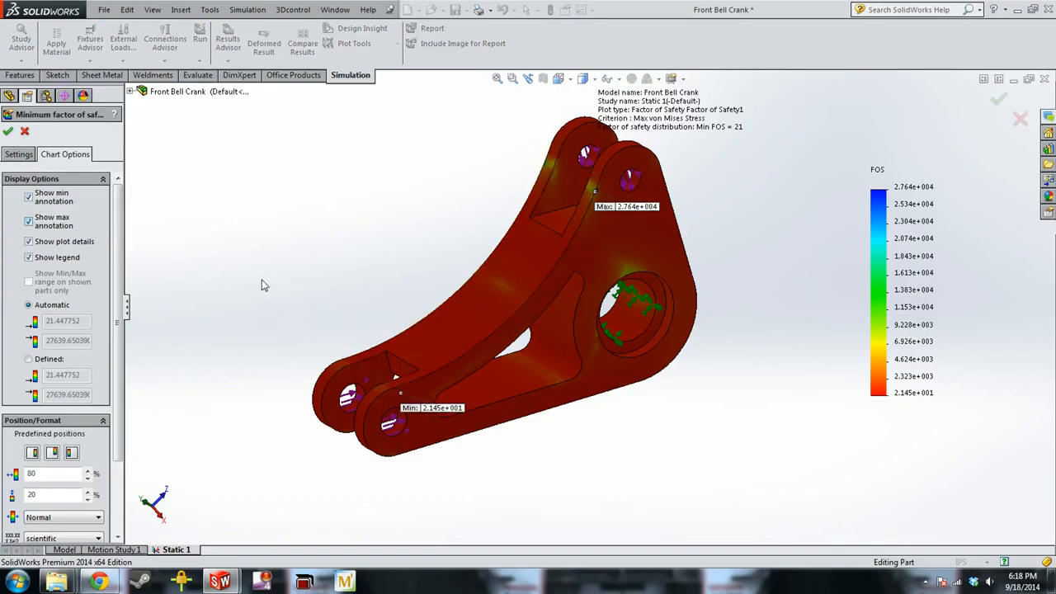
# Give the factor of safety legend a user-defined range from 0 to 10.
pyautogui.click(50, 361)
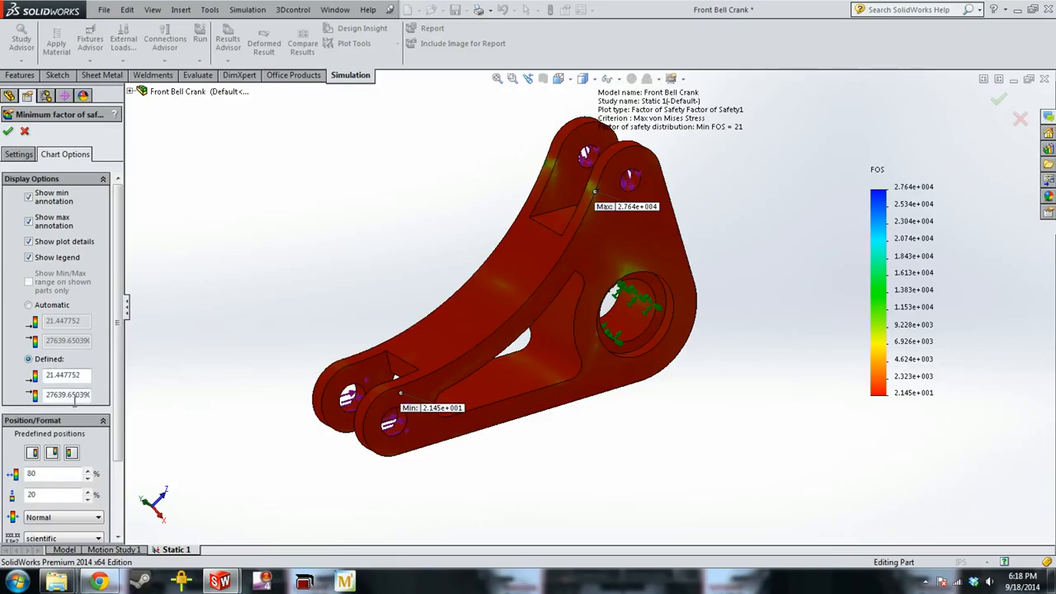
pyautogui.moveTo(48, 395); pyautogui.dragTo(125, 398)
pyautogui.write('10')
pyautogui.doubleClick(68, 373)
pyautogui.write('0')
# Set the factor of safety legend's number format to floating and apply the chart options.
pyautogui.scroll(-3, 18, 350)
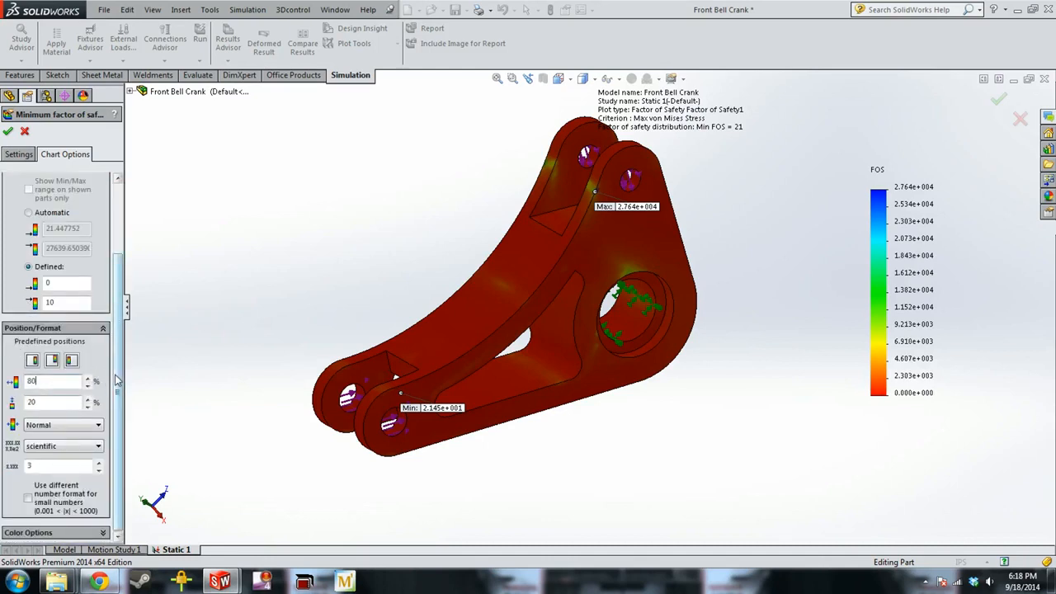
pyautogui.click(85, 446)
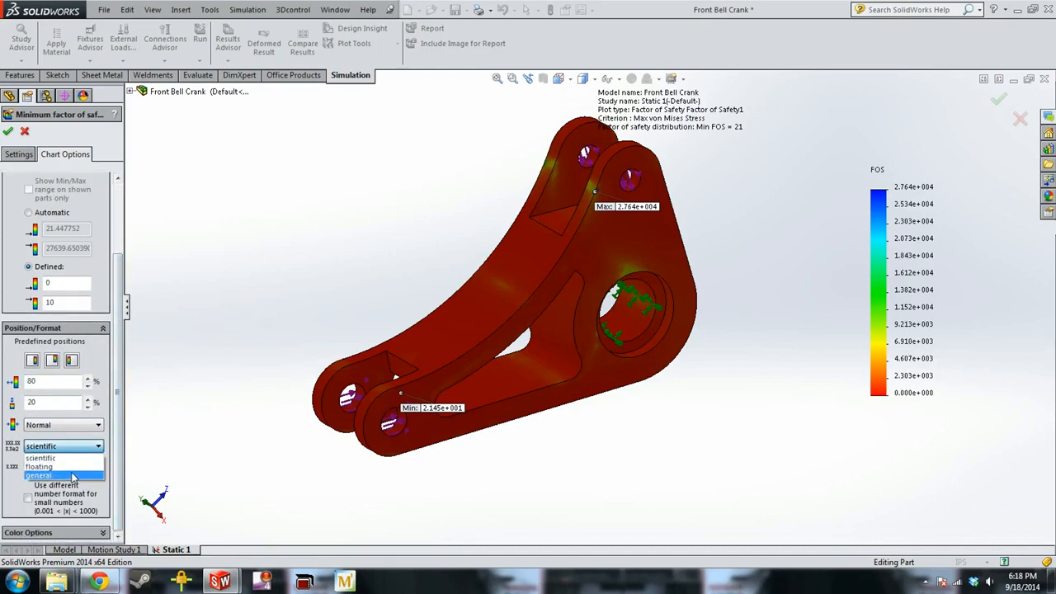
pyautogui.click(72, 475)
pyautogui.click(7, 131)
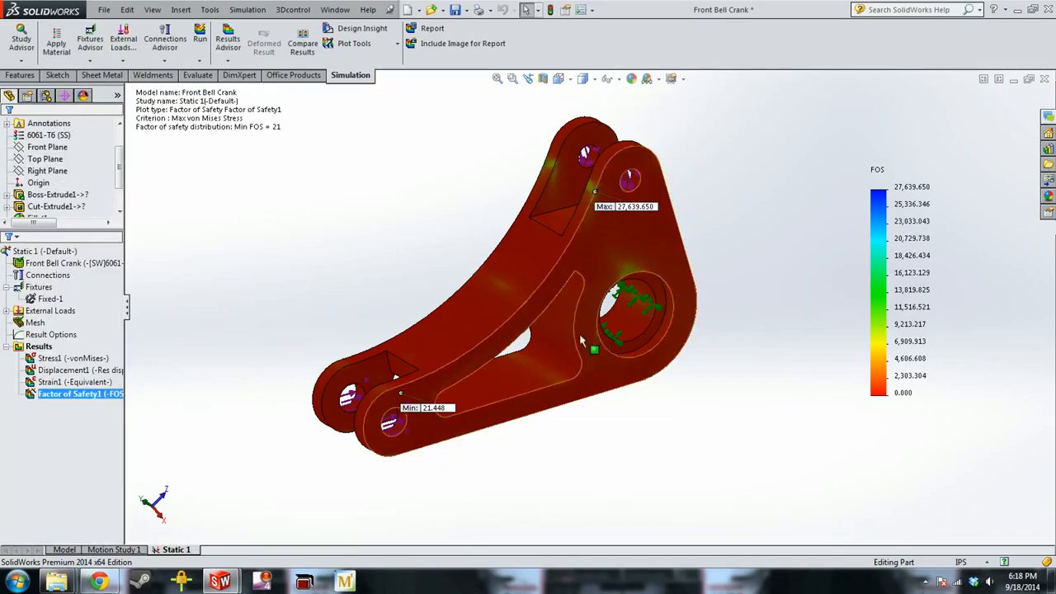
# Reopen the factor of safety legend settings and set the upper limit of the range to 10.
pyautogui.doubleClick(884, 272)
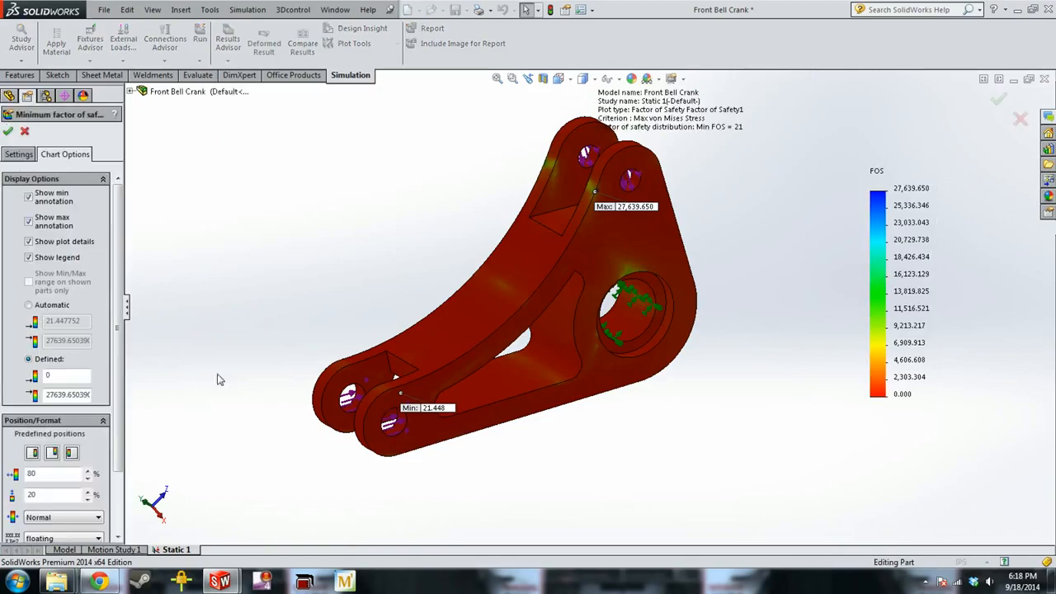
pyautogui.doubleClick(46, 397)
pyautogui.press('BackSpace')
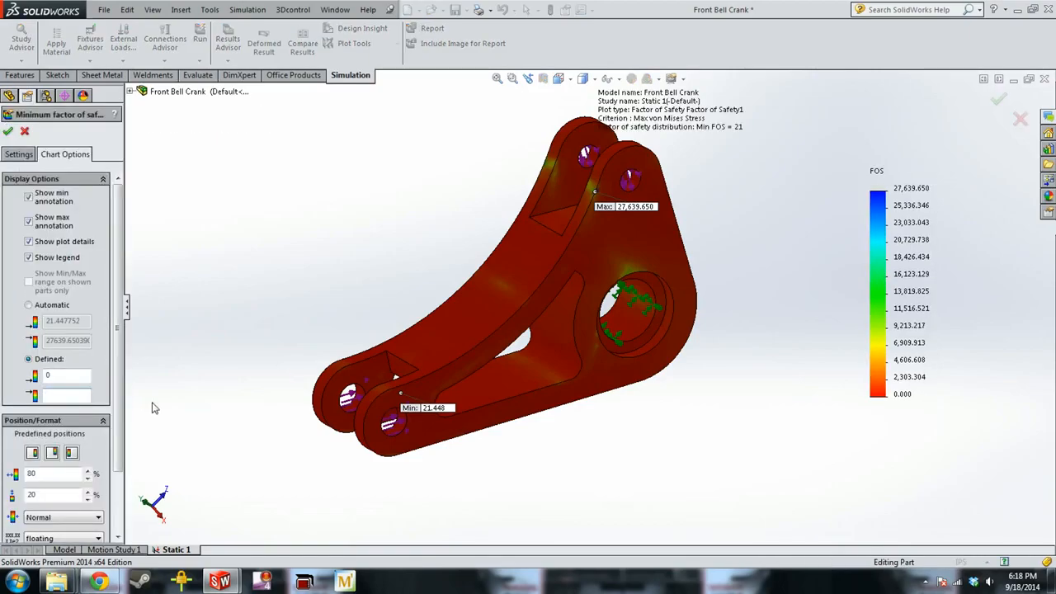
pyautogui.write('10')
pyautogui.press('Return')
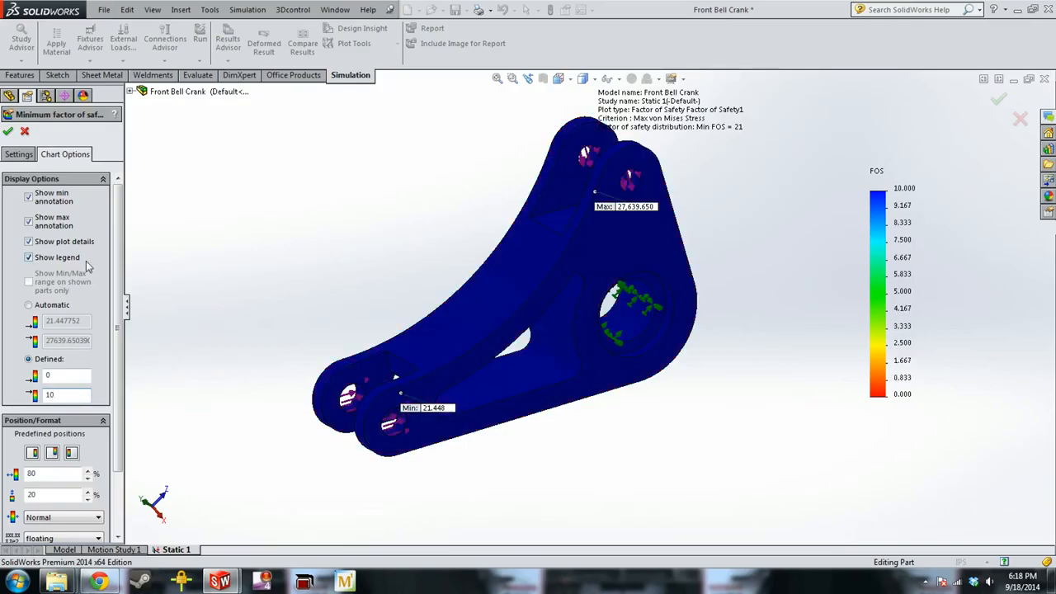
pyautogui.click(8, 131)
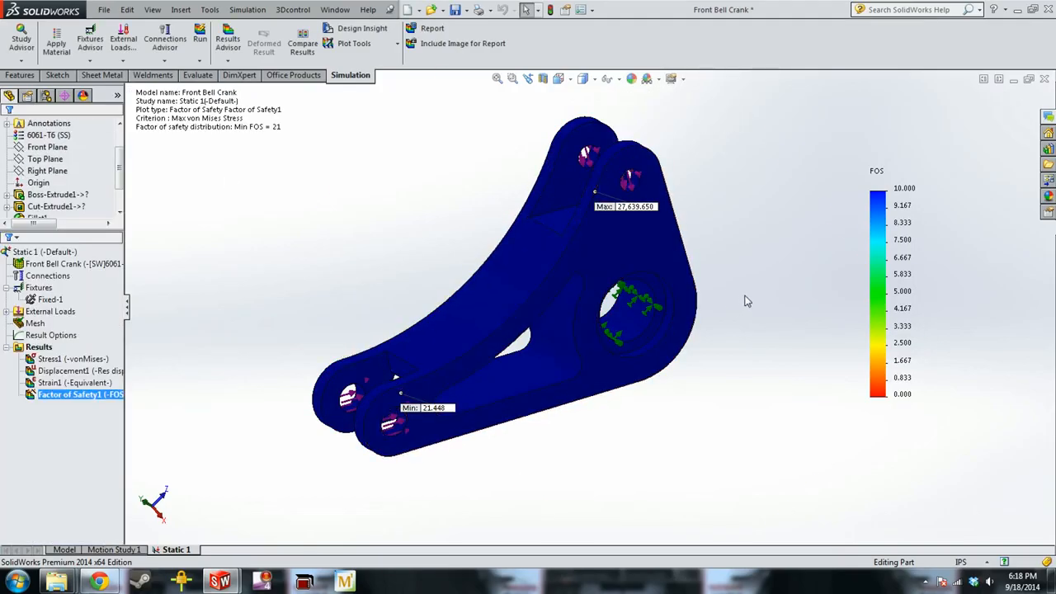
# Examine the minimum factor of safety location near the lower clevis.
pyautogui.moveTo(646, 289); pyautogui.dragTo(544, 389, button='middle')
pyautogui.scroll(-5, 421, 403)
pyautogui.moveTo(488, 371); pyautogui.dragTo(417, 301, button='middle')
pyautogui.scroll(-5, 408, 290)
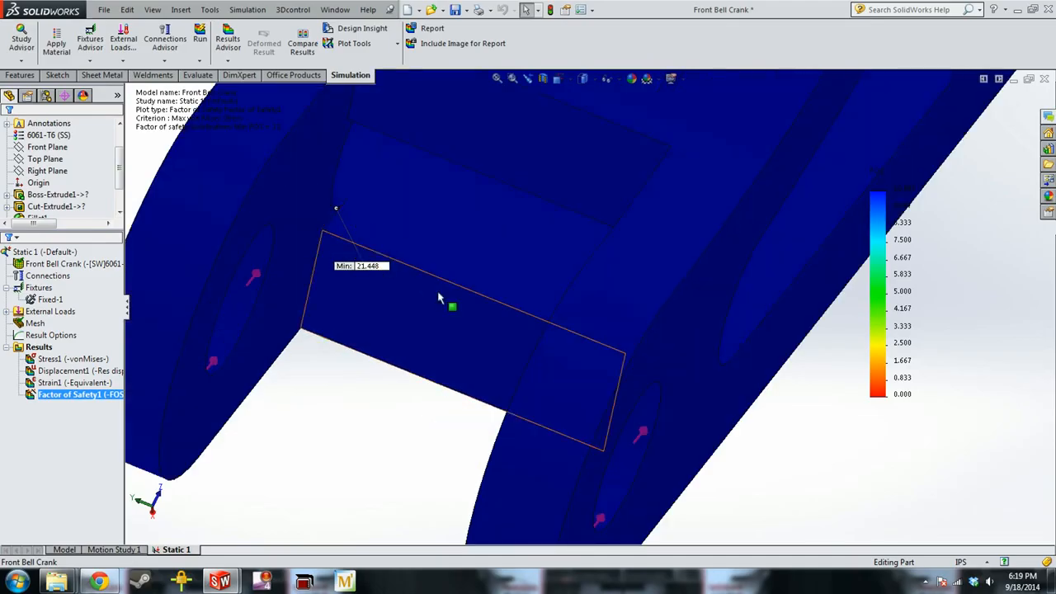
pyautogui.scroll(5, 439, 292)
pyautogui.scroll(6, 629, 297)
pyautogui.moveTo(763, 331); pyautogui.dragTo(833, 339, button='middle')
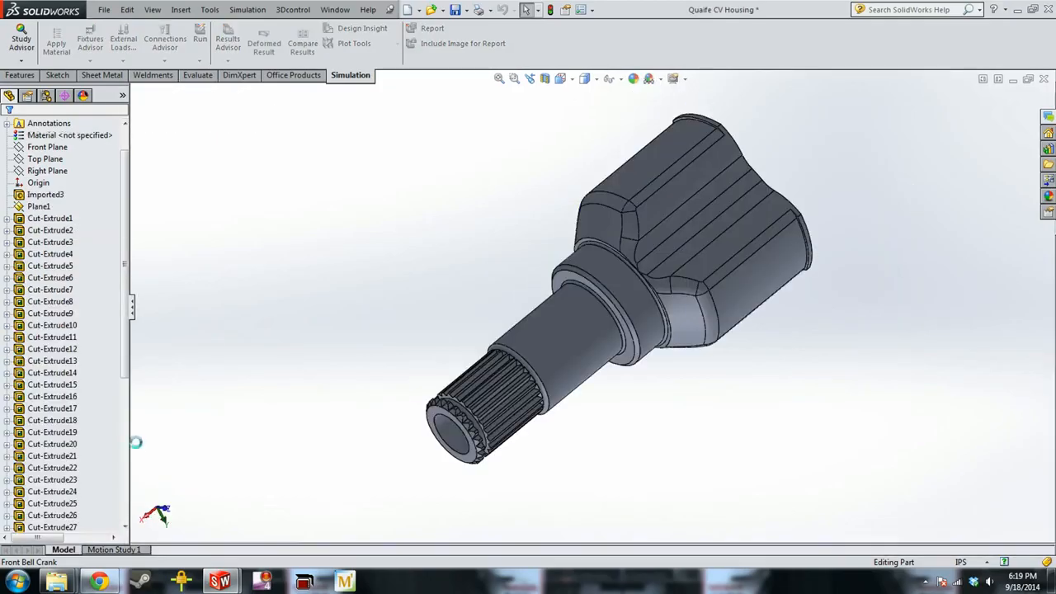
# Create a new static study named Static 1 for the Quaife CV Housing part.
pyautogui.moveTo(669, 322); pyautogui.dragTo(569, 269, button='middle')
pyautogui.click(23, 59)
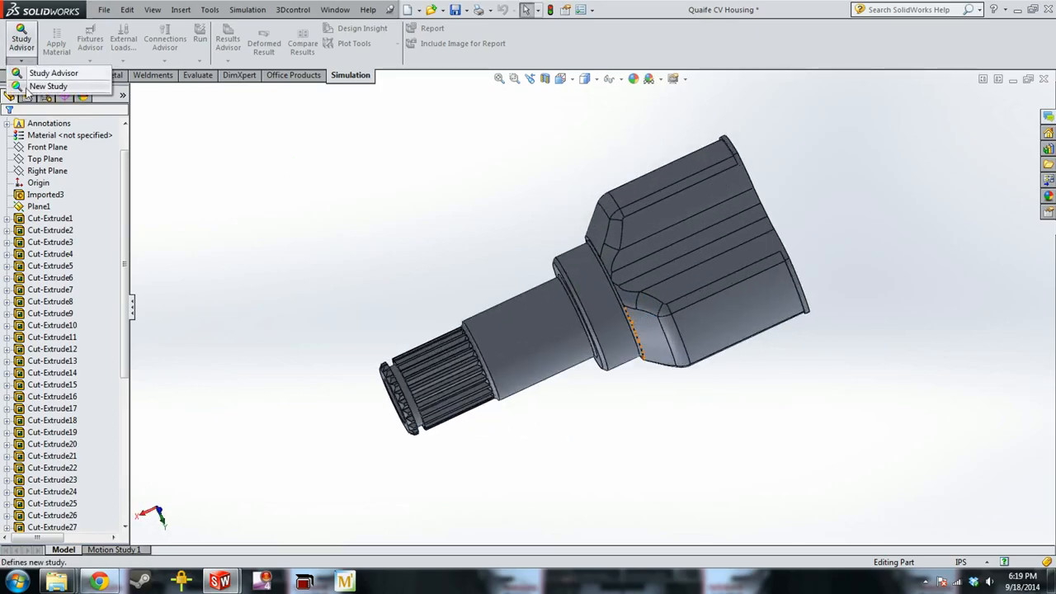
pyautogui.click(26, 88)
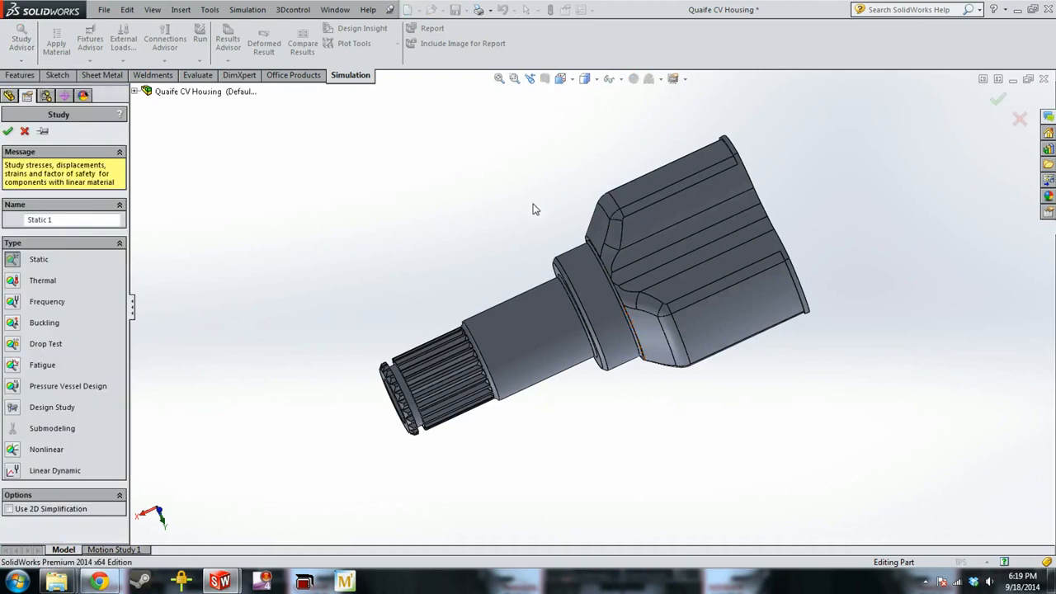
pyautogui.click(7, 131)
# Apply a Fixed Geometry fixture to three faces at the open, lobed end of the CV housing.
pyautogui.click(40, 282)
pyautogui.rightClick(42, 285)
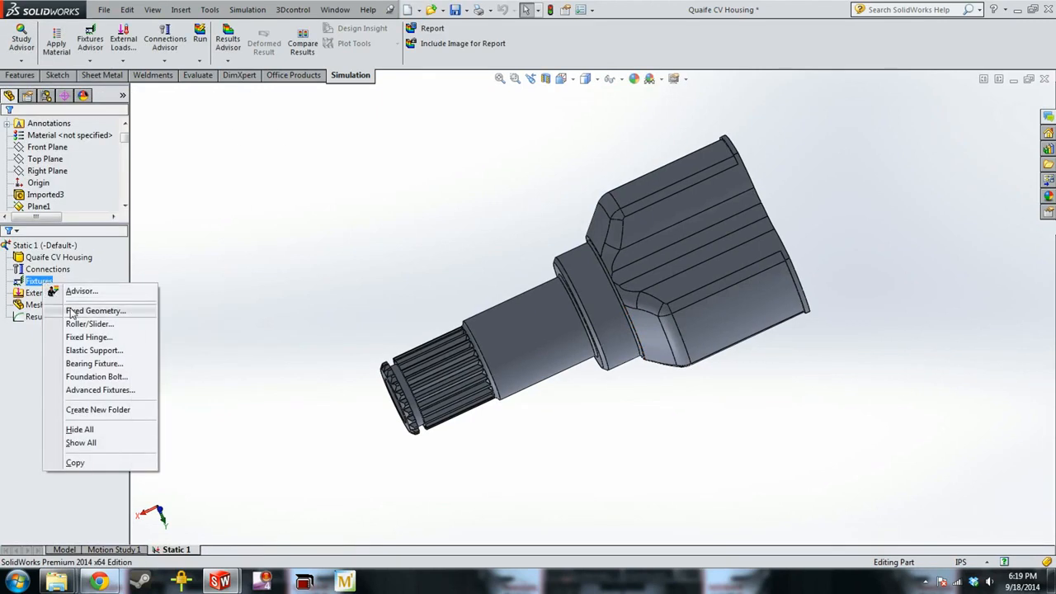
pyautogui.click(75, 309)
pyautogui.moveTo(429, 226); pyautogui.dragTo(351, 344, button='middle')
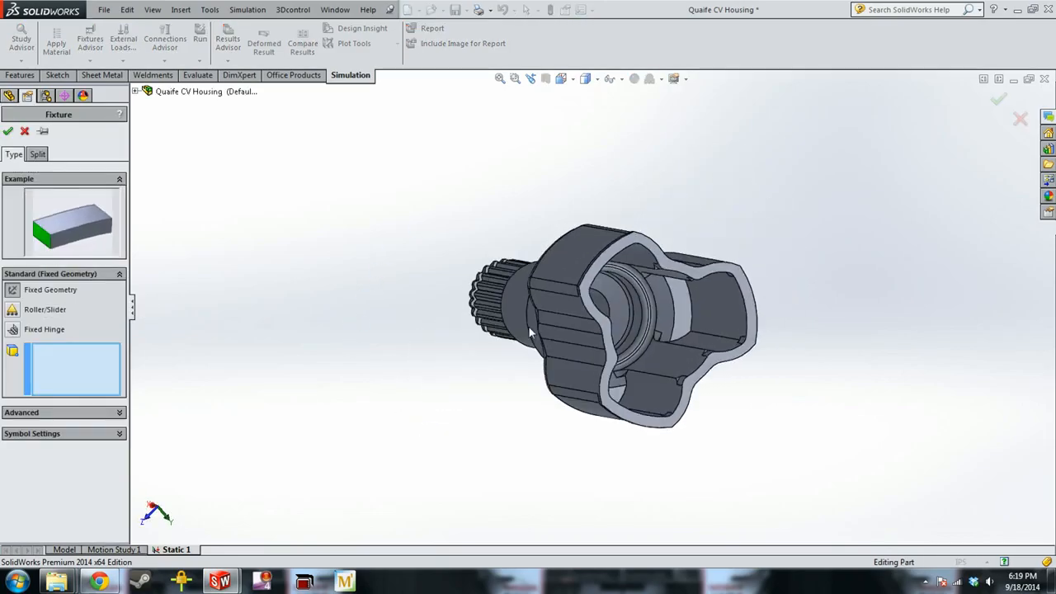
pyautogui.click(725, 305)
pyautogui.moveTo(621, 410); pyautogui.dragTo(500, 262, button='middle')
pyautogui.click(544, 480)
pyautogui.click(500, 262)
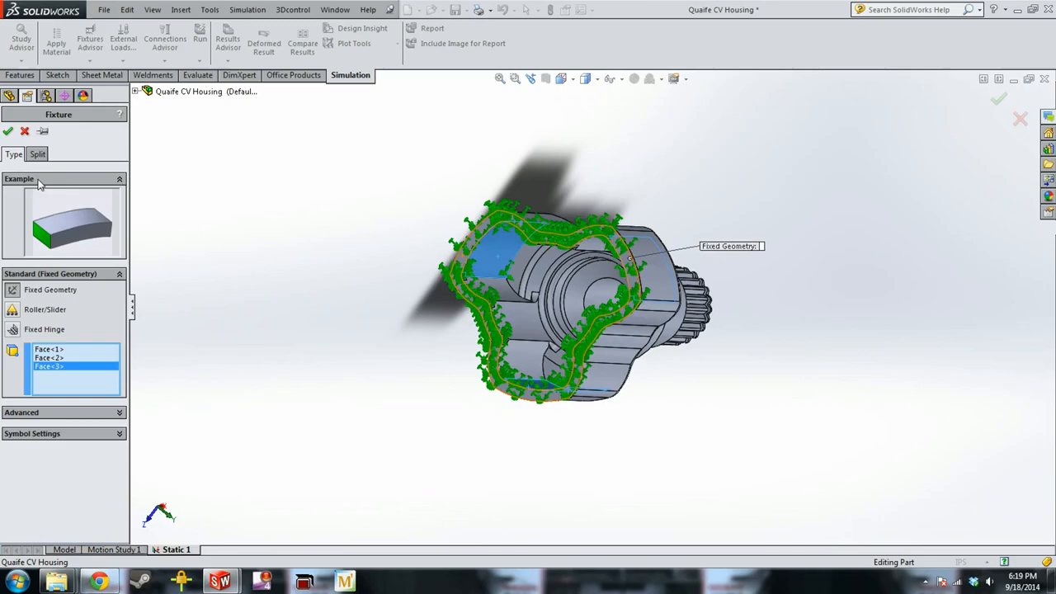
pyautogui.click(7, 131)
# Define a torque load on the grooved ring face at the splined end, using the inner bore's cylindrical face as the direction reference.
pyautogui.moveTo(396, 252); pyautogui.dragTo(520, 309, button='middle')
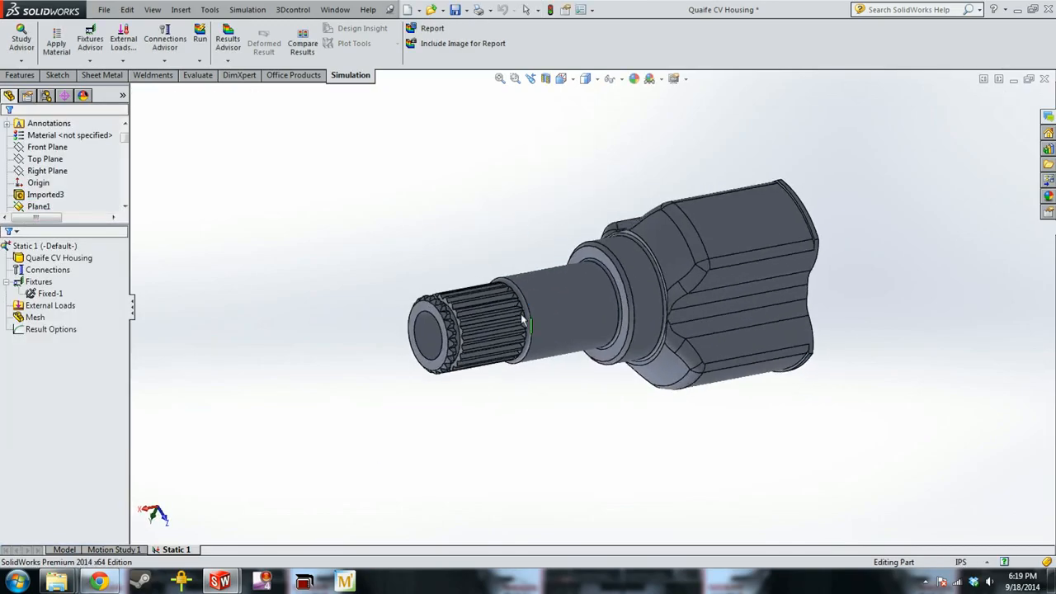
pyautogui.scroll(-1, 487, 317)
pyautogui.rightClick(54, 305)
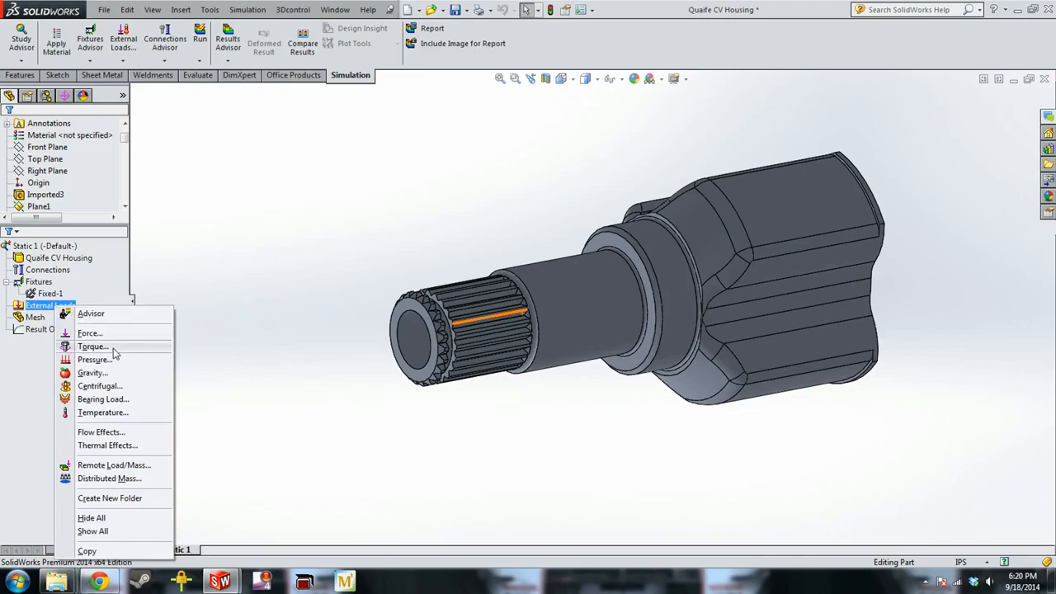
pyautogui.click(92, 346)
pyautogui.moveTo(429, 252); pyautogui.dragTo(445, 272, button='middle')
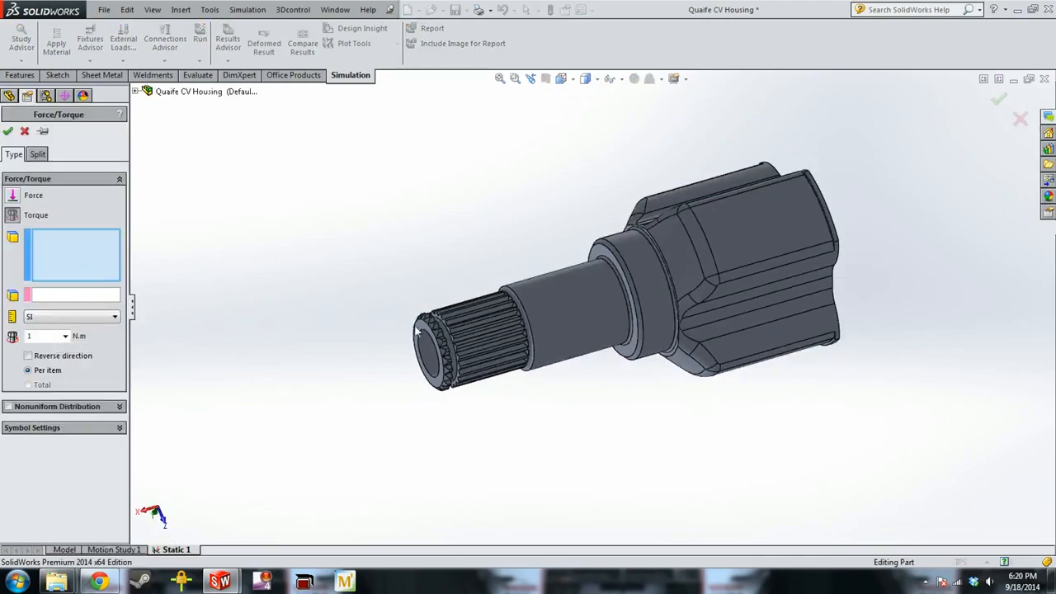
pyautogui.scroll(-3, 509, 351)
pyautogui.click(522, 360)
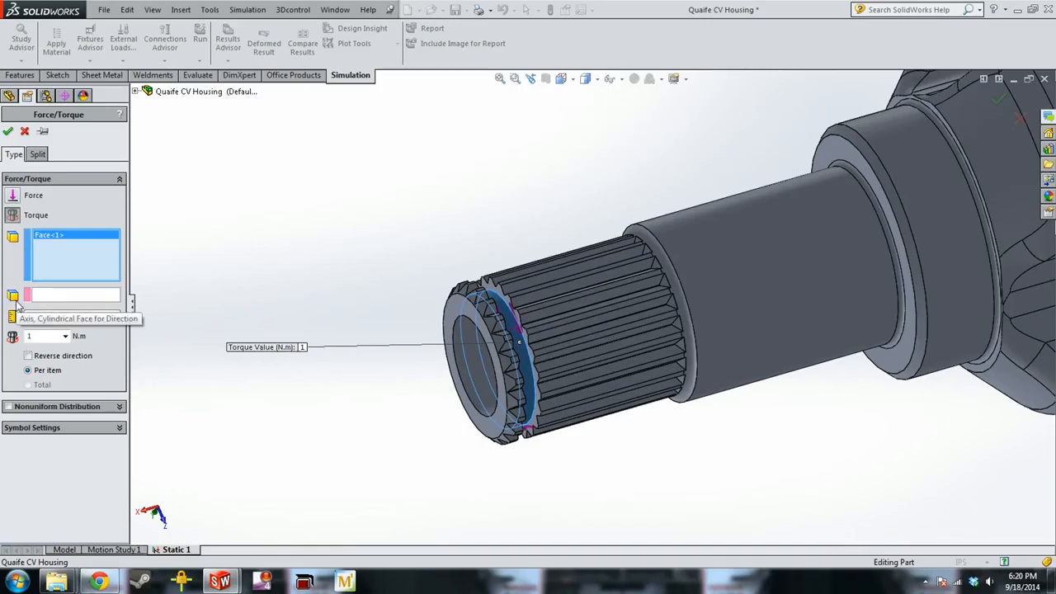
pyautogui.click(89, 298)
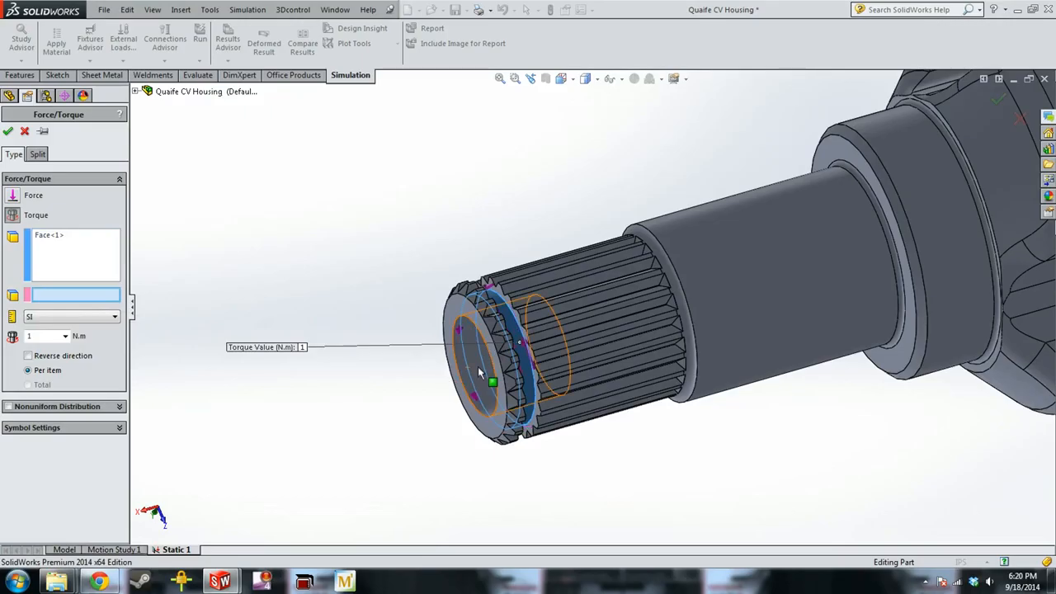
pyautogui.click(479, 373)
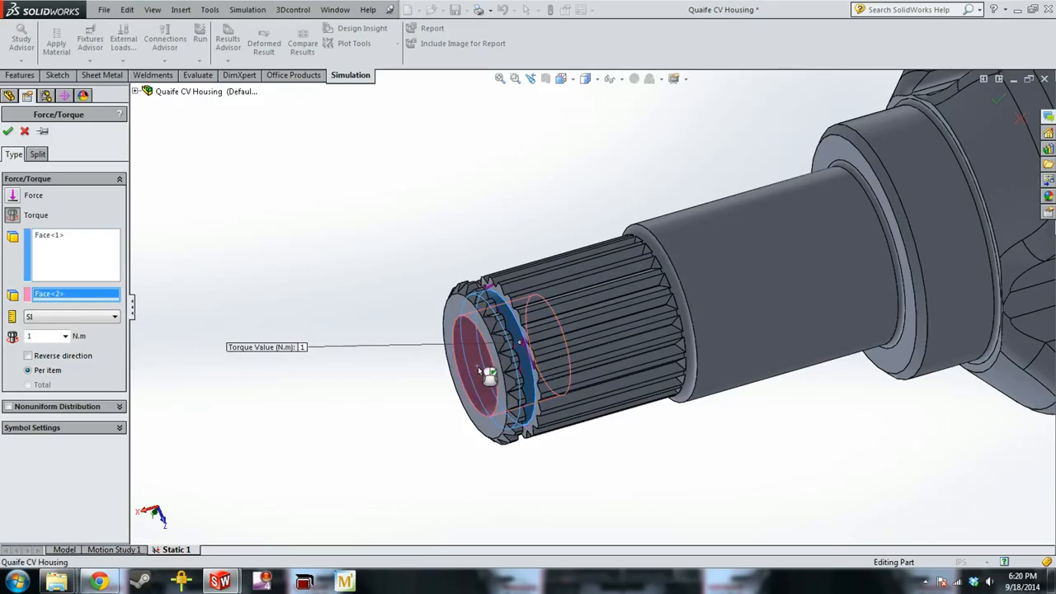
# Set the torque units to English (IPS) and apply a torque of 1000 lbf.in per item.
pyautogui.click(70, 317)
pyautogui.click(49, 339)
pyautogui.doubleClick(55, 336)
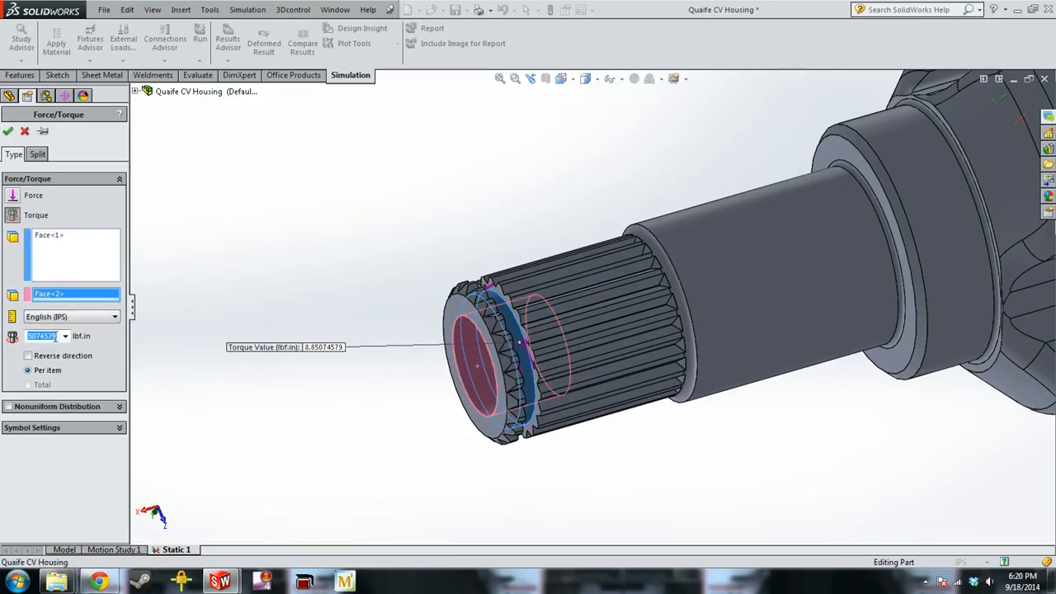
pyautogui.write('1000')
pyautogui.click(7, 132)
# Examine the torque direction symbols on the splined end and the surrounding shaft geometry.
pyautogui.scroll(3, 681, 275)
pyautogui.scroll(-3, 532, 334)
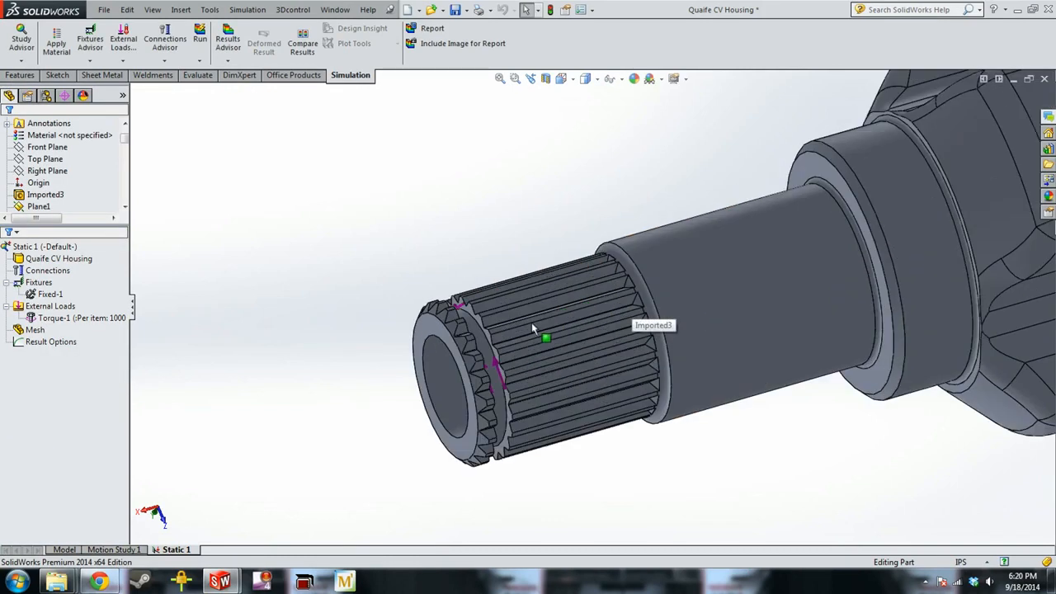
pyautogui.moveTo(496, 329)
pyautogui.mouseDown(button='middle')
pyautogui.moveTo(506, 363)
pyautogui.moveTo(506, 333)
pyautogui.mouseUp(button='middle')
pyautogui.scroll(-3, 512, 314)
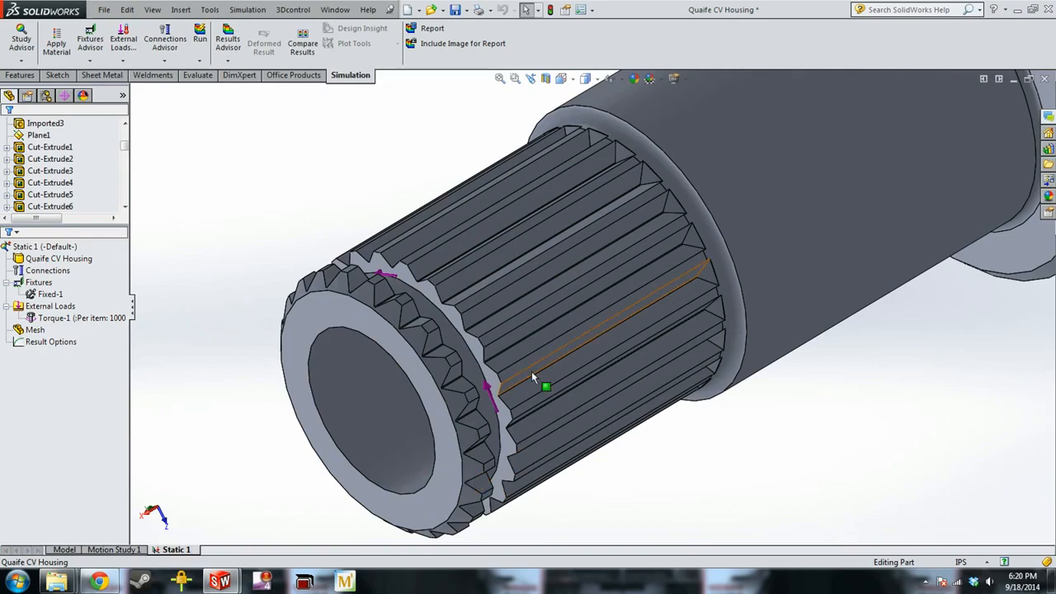
pyautogui.scroll(2, 531, 371)
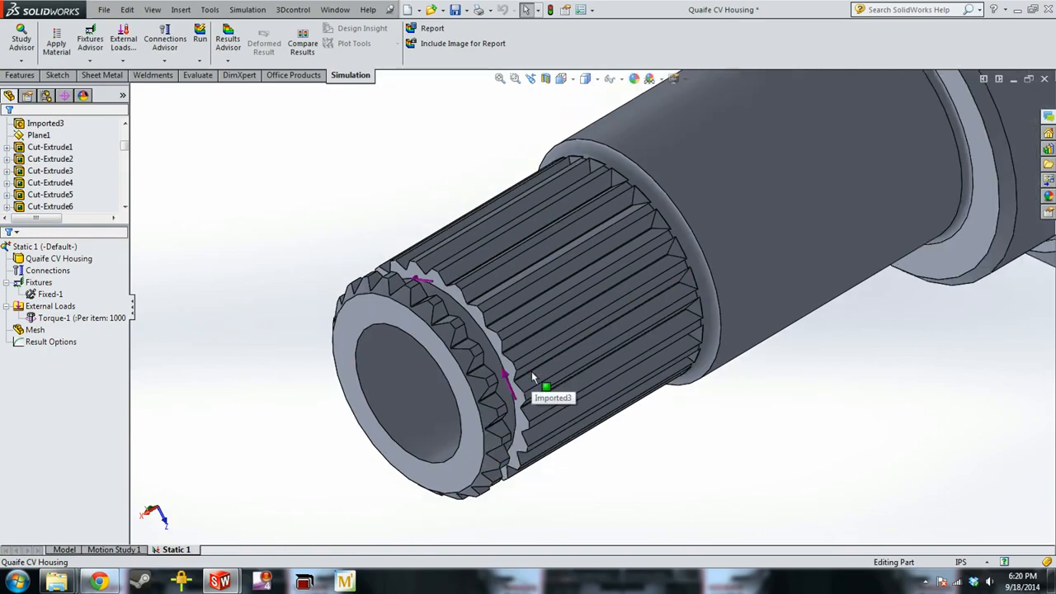
pyautogui.rightClick(35, 330)
pyautogui.click(234, 232)
pyautogui.scroll(5, 721, 209)
pyautogui.moveTo(721, 211); pyautogui.dragTo(696, 302, button='middle')
pyautogui.moveTo(729, 365); pyautogui.dragTo(948, 282, button='middle')
pyautogui.moveTo(502, 224); pyautogui.dragTo(504, 306, button='middle')
pyautogui.scroll(-5, 503, 307)
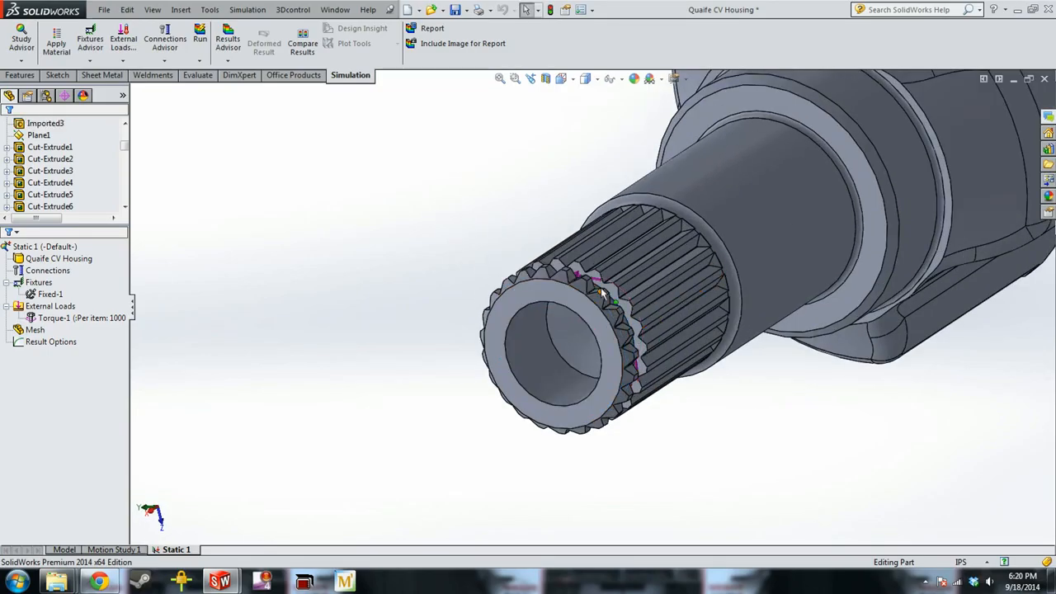
# Create a curvature-based mesh with the density near Fine, 0.21106422 in maximum and 0.04221284 in minimum element size.
pyautogui.rightClick(37, 331)
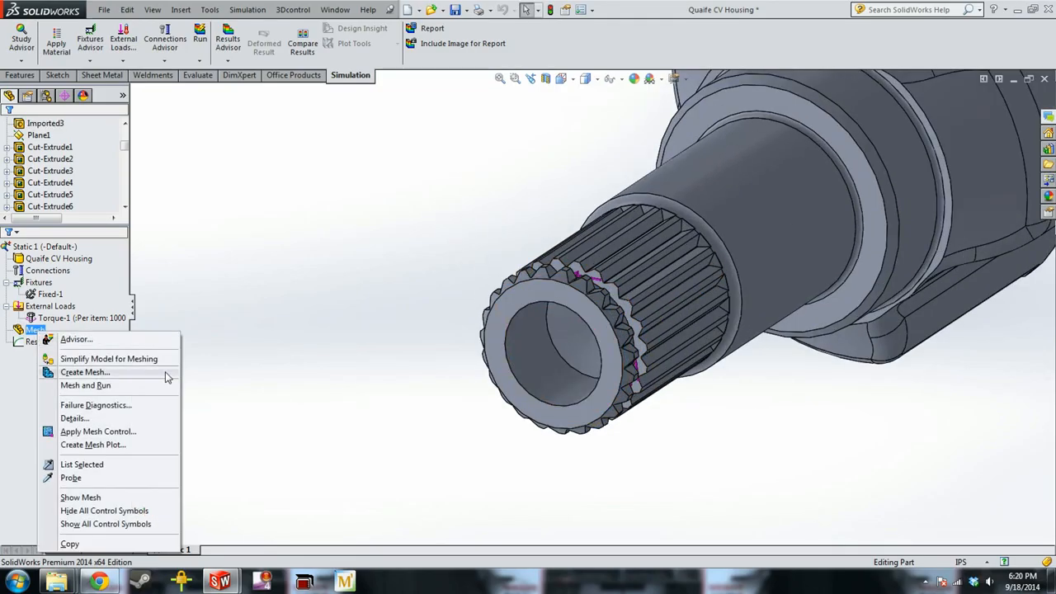
pyautogui.click(85, 372)
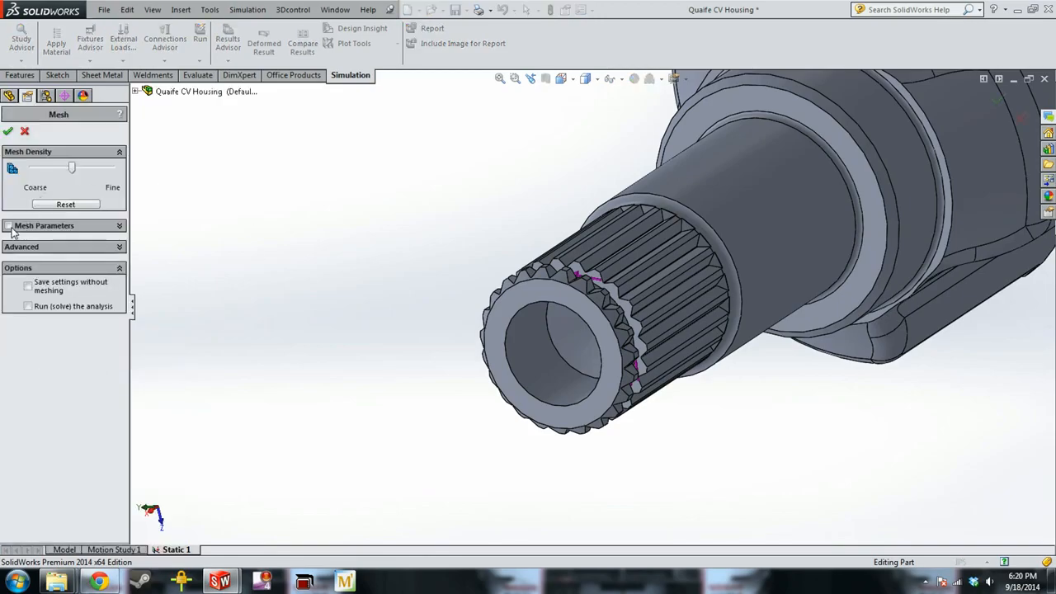
pyautogui.click(9, 226)
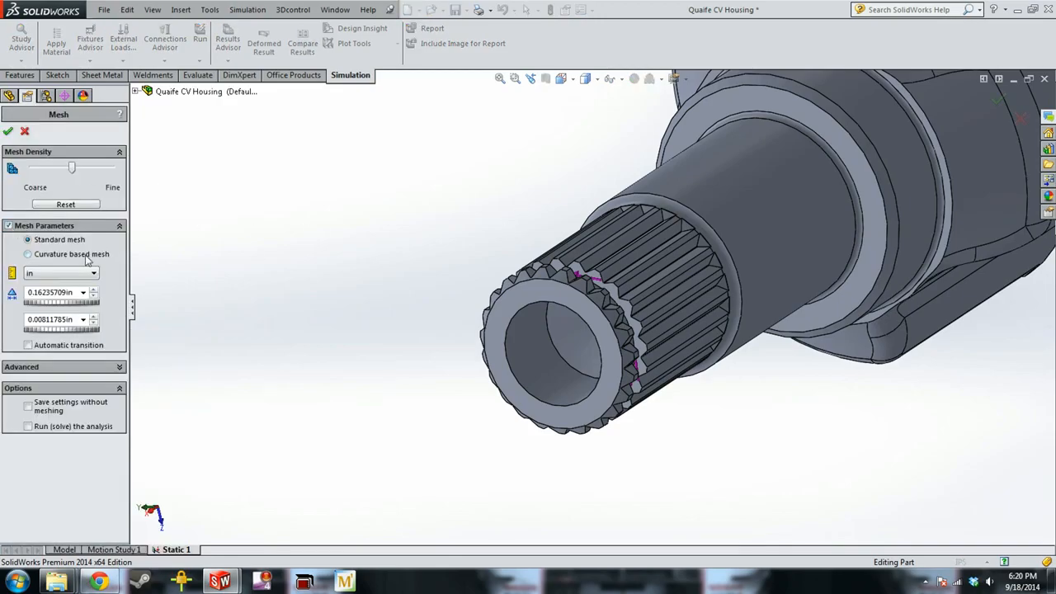
pyautogui.click(30, 254)
pyautogui.moveTo(72, 168); pyautogui.dragTo(94, 167)
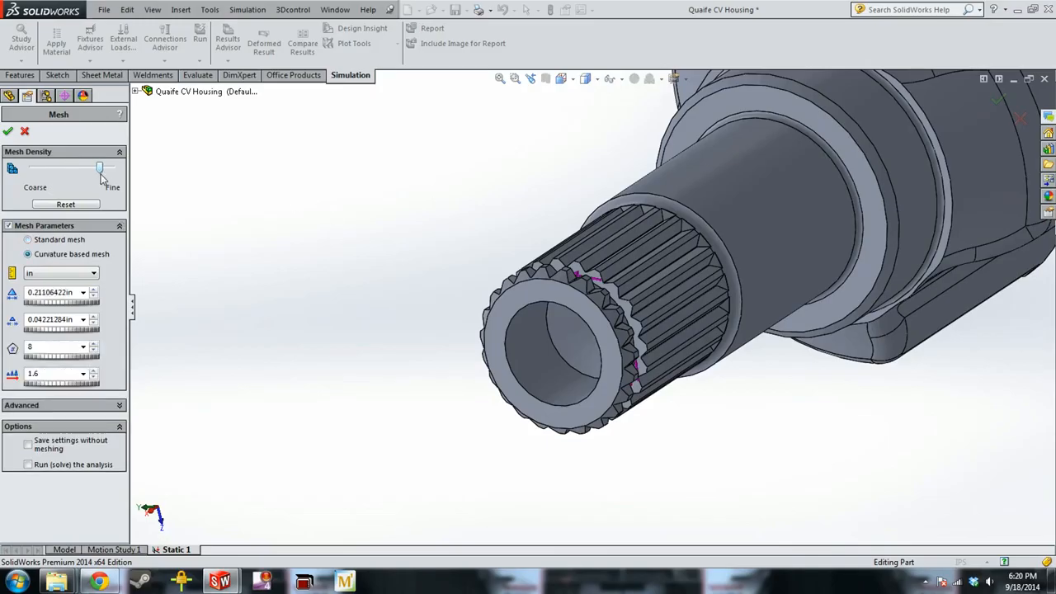
pyautogui.click(7, 132)
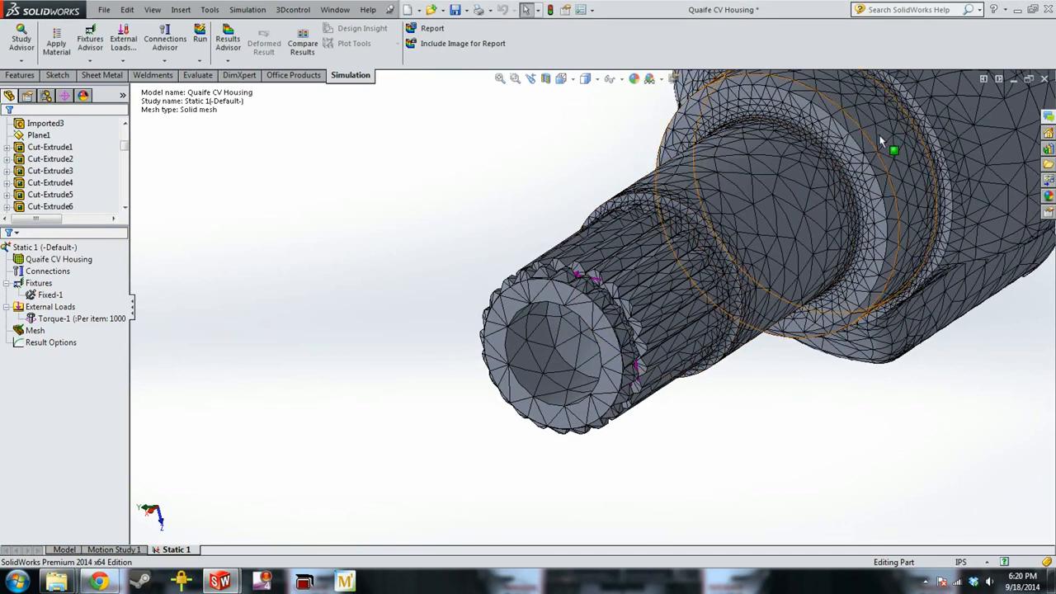
# Examine the curvature-based mesh around the shaft shoulders, fillets and splines.
pyautogui.scroll(5, 554, 229)
pyautogui.scroll(-4, 668, 259)
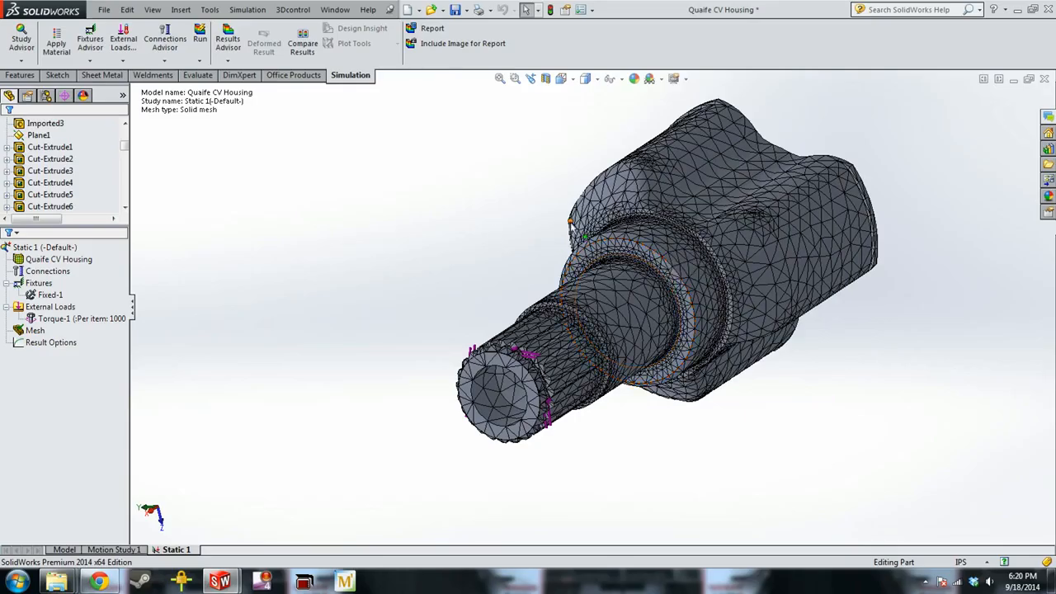
pyautogui.scroll(-8, 667, 277)
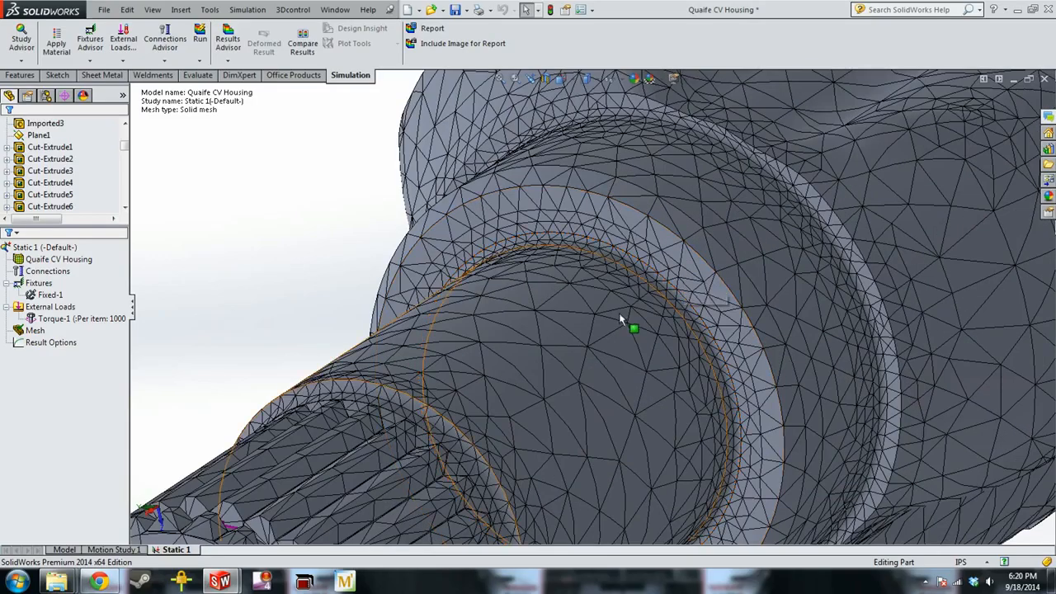
pyautogui.scroll(3, 624, 319)
pyautogui.scroll(-4, 700, 300)
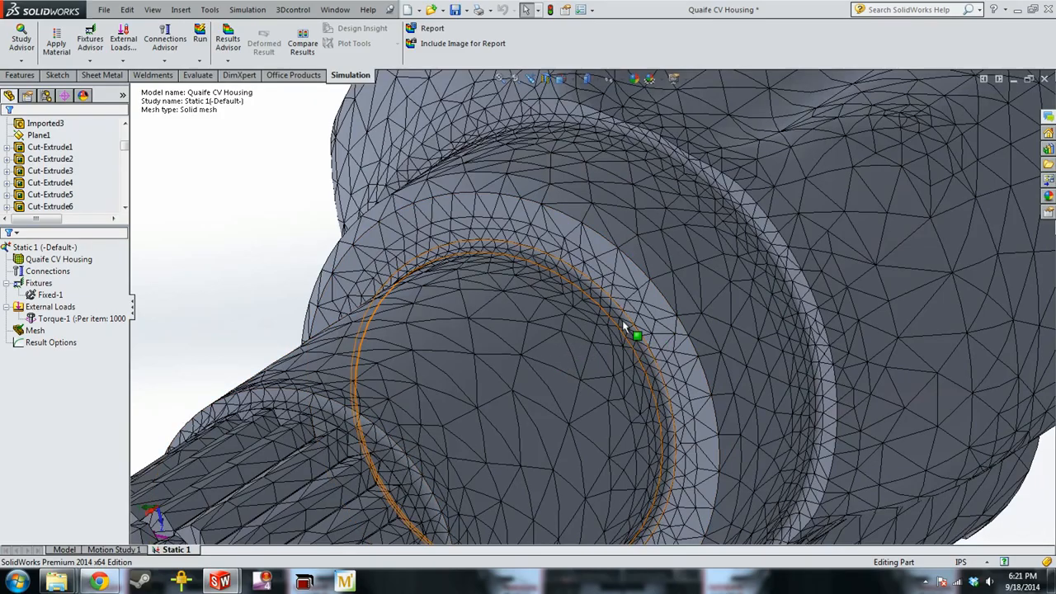
pyautogui.scroll(-2, 631, 329)
pyautogui.scroll(5, 445, 328)
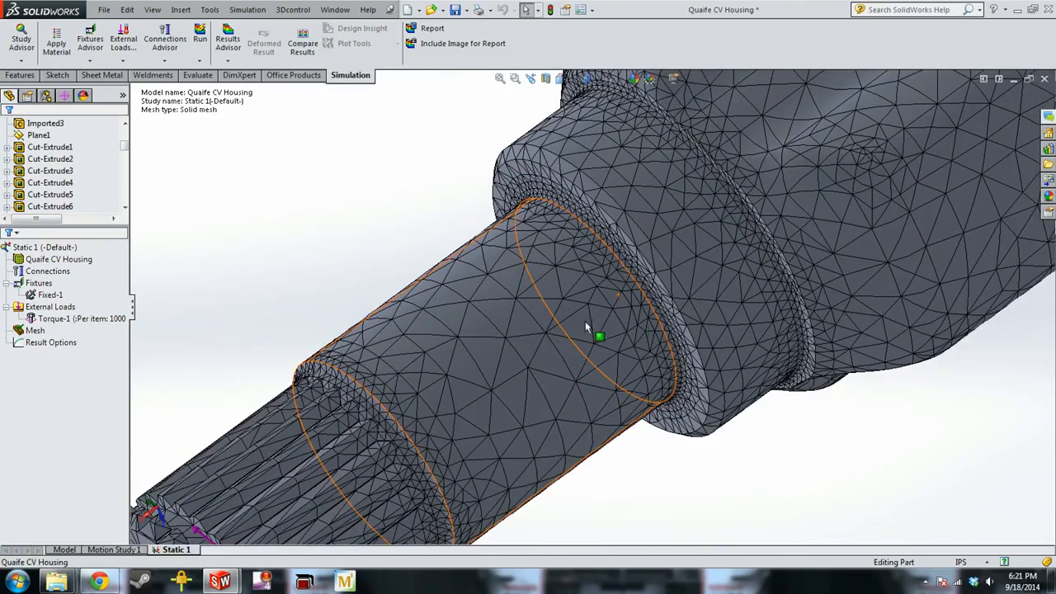
pyautogui.scroll(1, 635, 327)
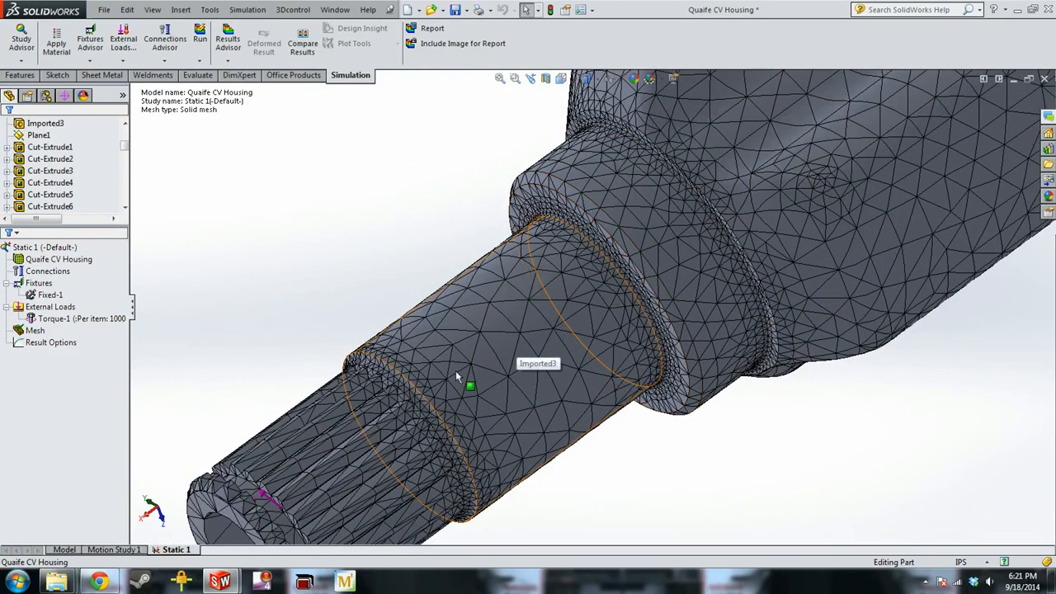
pyautogui.scroll(-3, 643, 321)
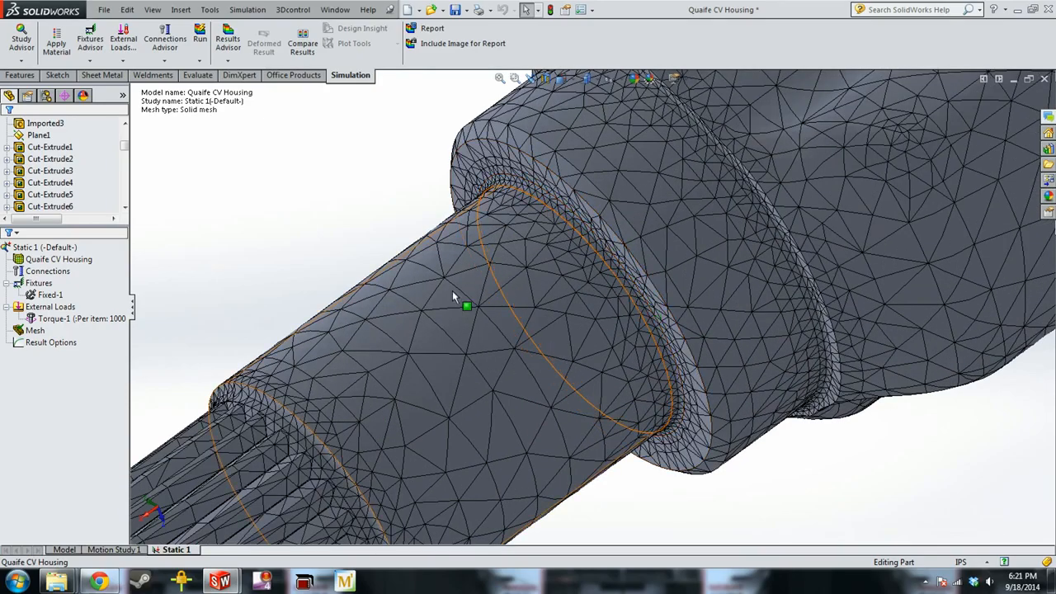
# Remesh the housing with a standard mesh, 0.16235709 in element size and 0.00811785 in tolerance.
pyautogui.rightClick(49, 306)
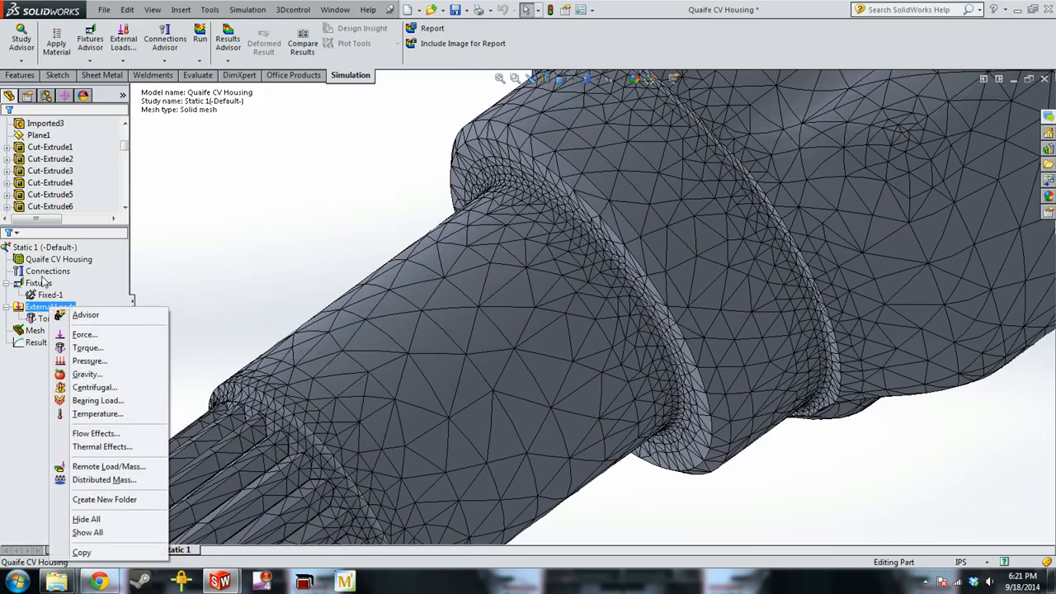
pyautogui.rightClick(37, 330)
pyautogui.click(92, 365)
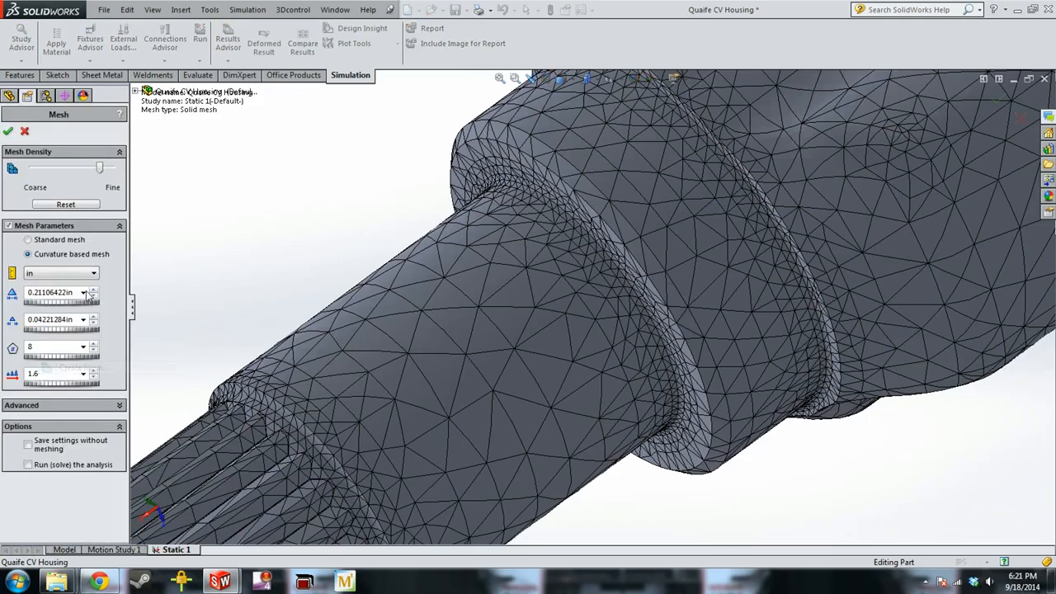
pyautogui.click(40, 242)
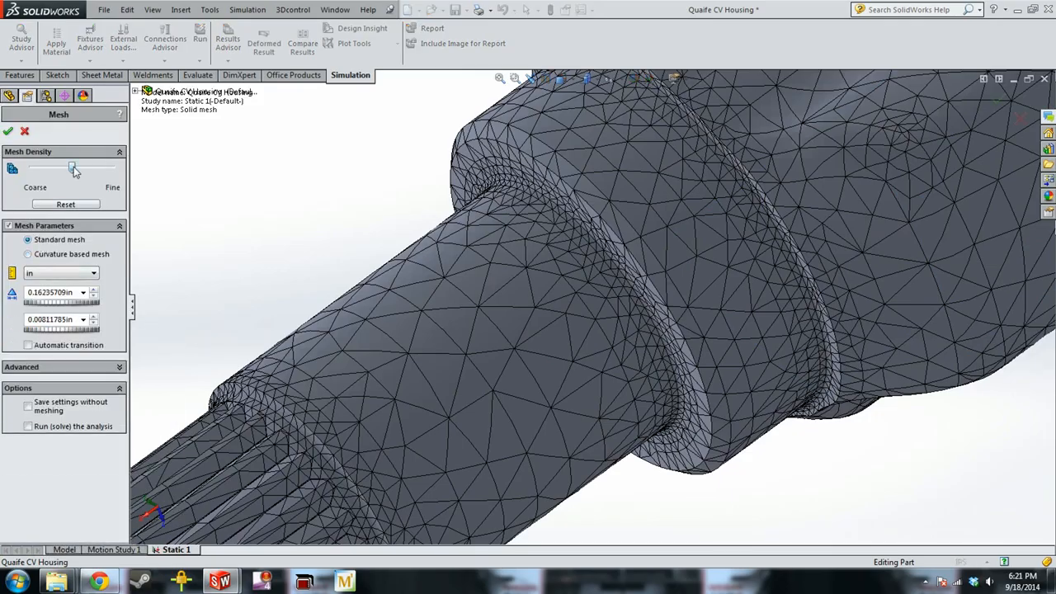
pyautogui.click(7, 131)
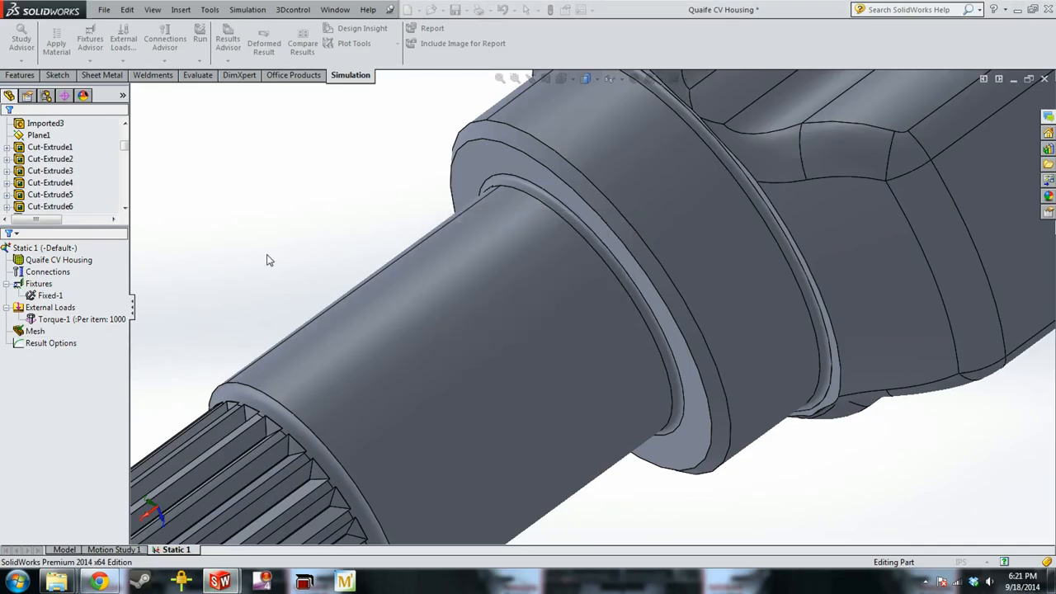
# Examine the standard mesh along the shaft, splines and lobed body.
pyautogui.moveTo(620, 258); pyautogui.dragTo(662, 271, button='middle')
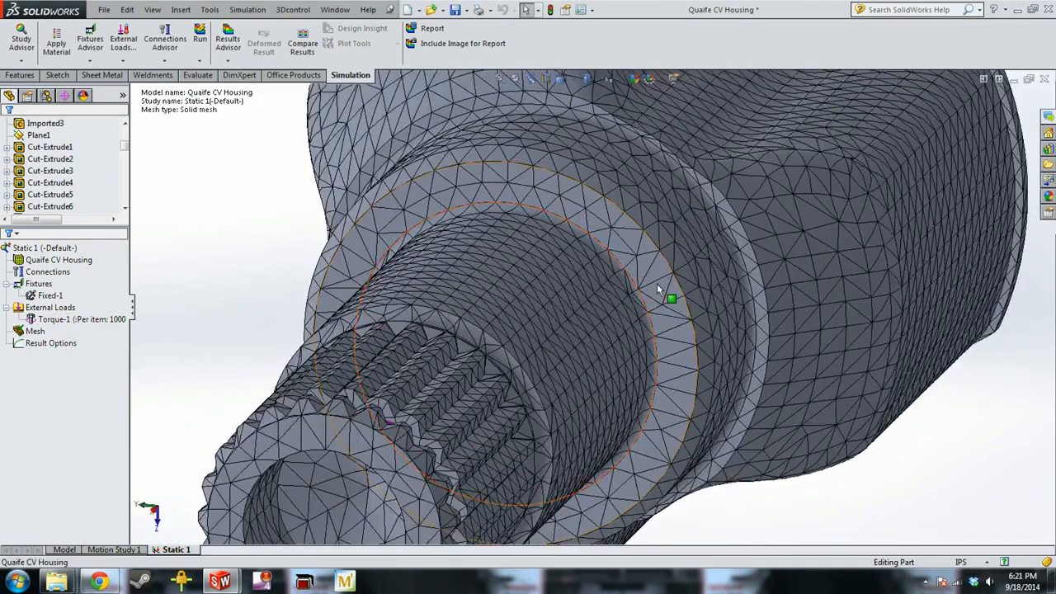
pyautogui.scroll(-2, 647, 284)
pyautogui.scroll(4, 516, 299)
pyautogui.moveTo(516, 299); pyautogui.dragTo(474, 399, button='middle')
pyautogui.scroll(4, 658, 216)
pyautogui.moveTo(650, 212); pyautogui.dragTo(701, 239, button='middle')
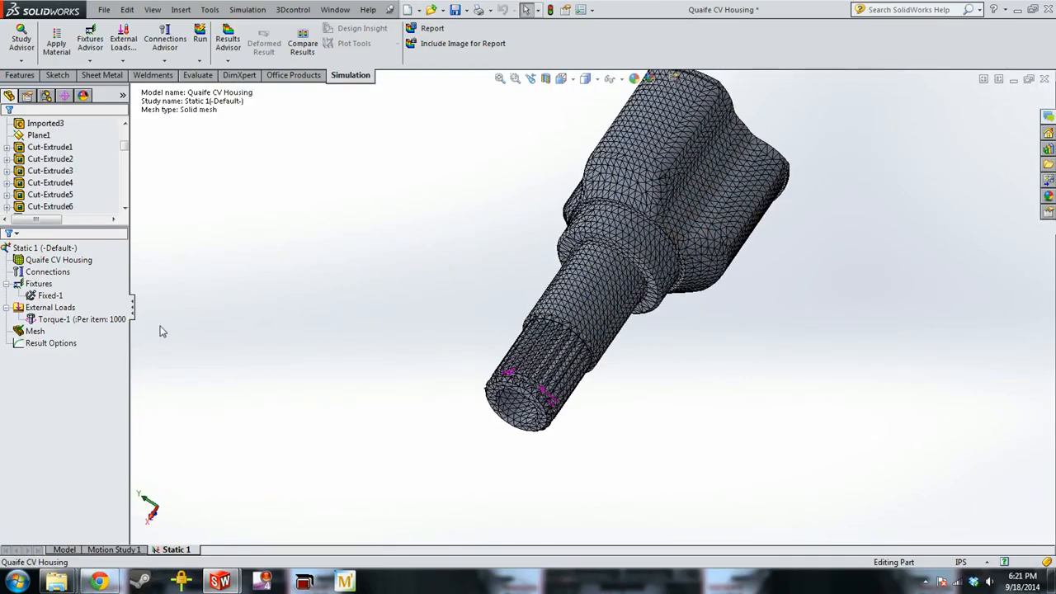
# Apply a mesh control to the fillet face between the smooth shaft and its larger shoulder, with the density moved toward Fine.
pyautogui.moveTo(89, 318)
pyautogui.rightClick(38, 331)
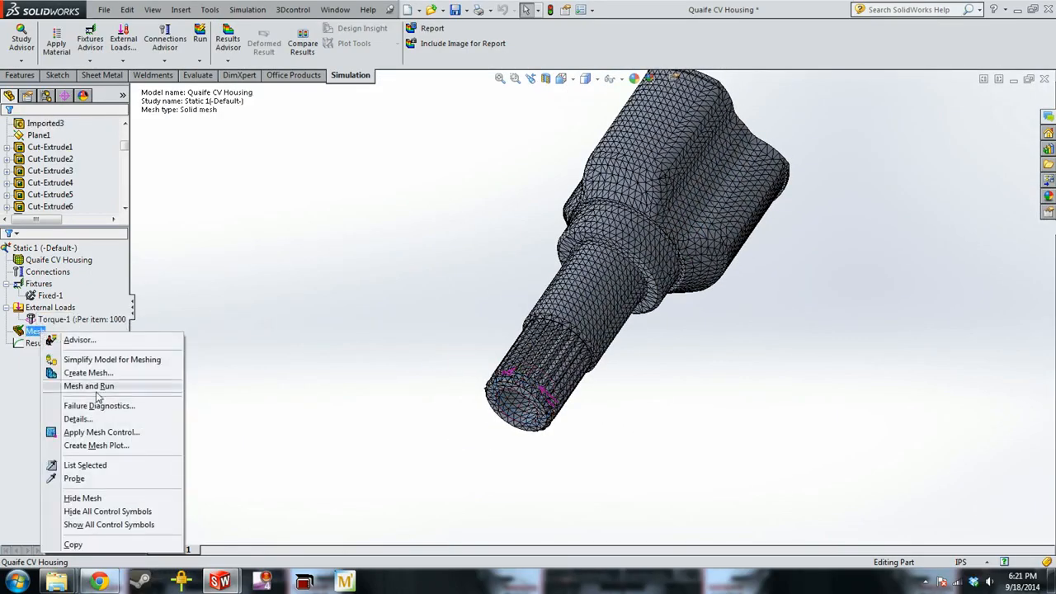
pyautogui.click(120, 434)
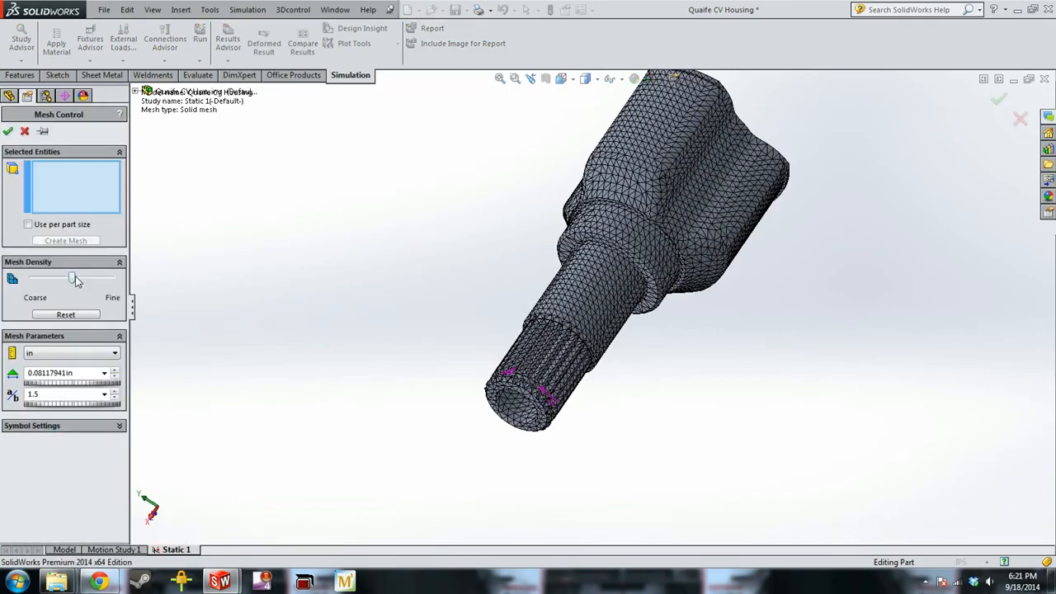
pyautogui.moveTo(75, 281); pyautogui.dragTo(104, 284)
pyautogui.scroll(-4, 638, 261)
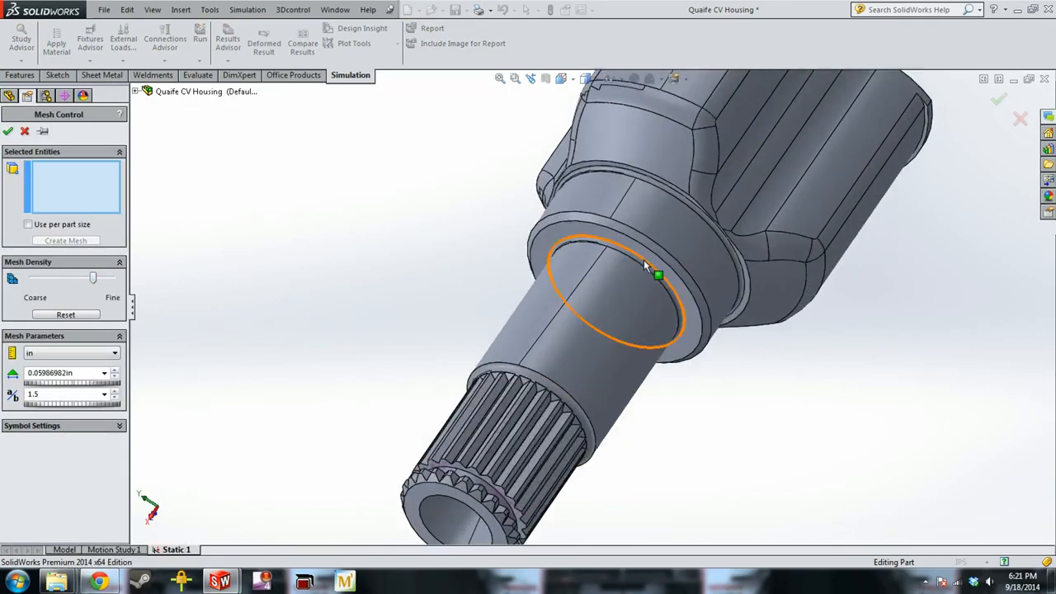
pyautogui.scroll(-2, 631, 262)
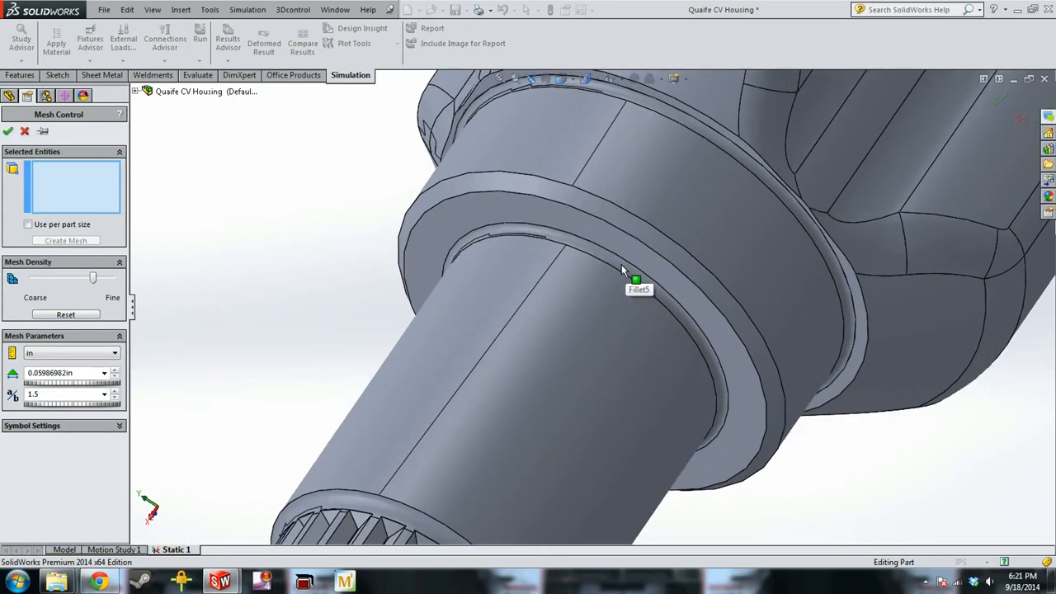
pyautogui.click(621, 263)
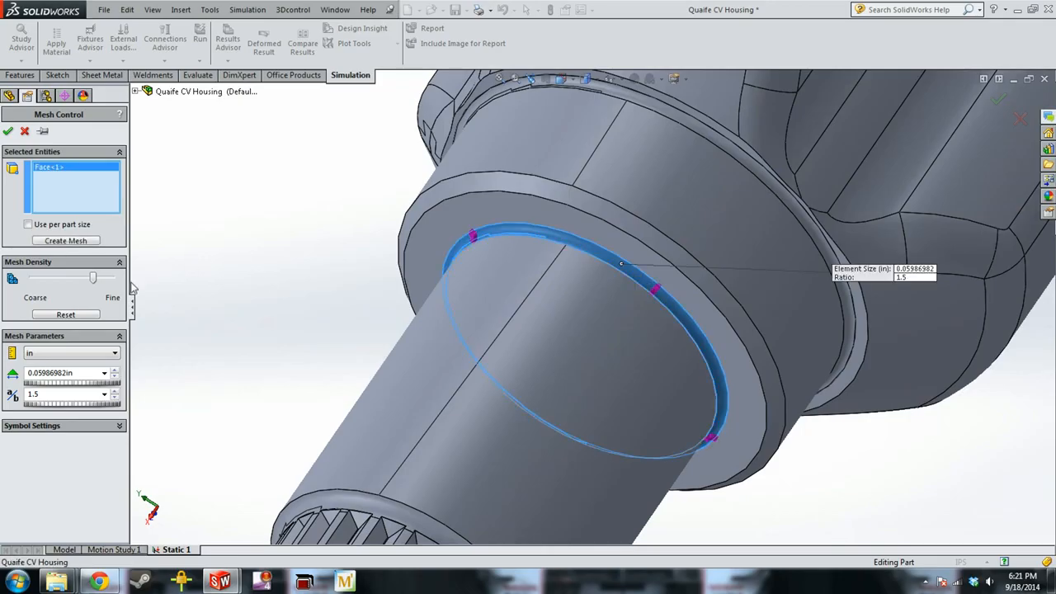
pyautogui.moveTo(91, 282); pyautogui.dragTo(108, 289)
pyautogui.click(7, 130)
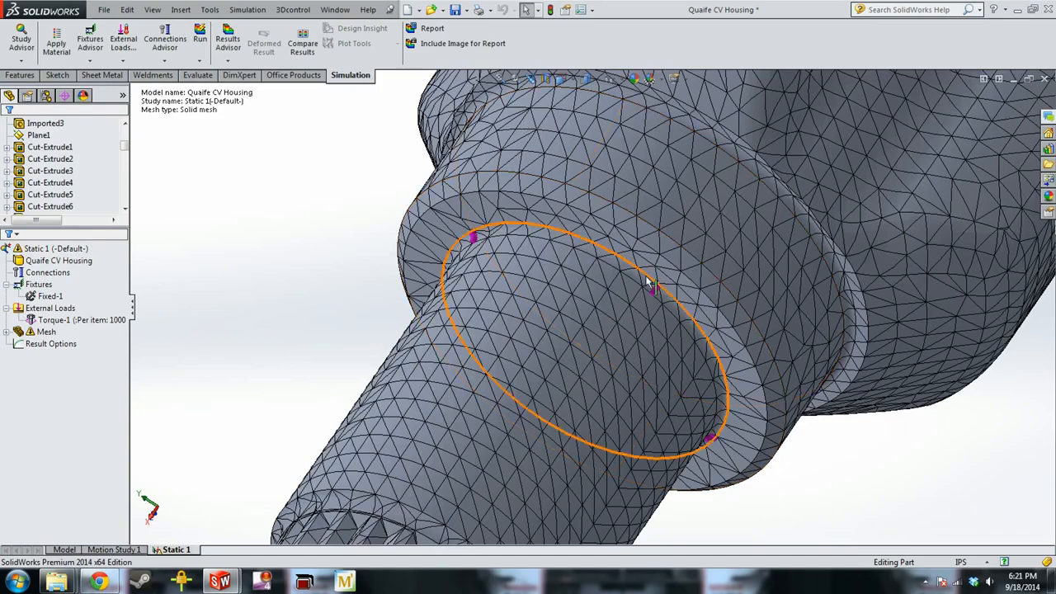
# Remesh the housing as a standard mesh with the mesh control applied and examine the refinement at the shaft shoulder fillet.
pyautogui.rightClick(26, 332)
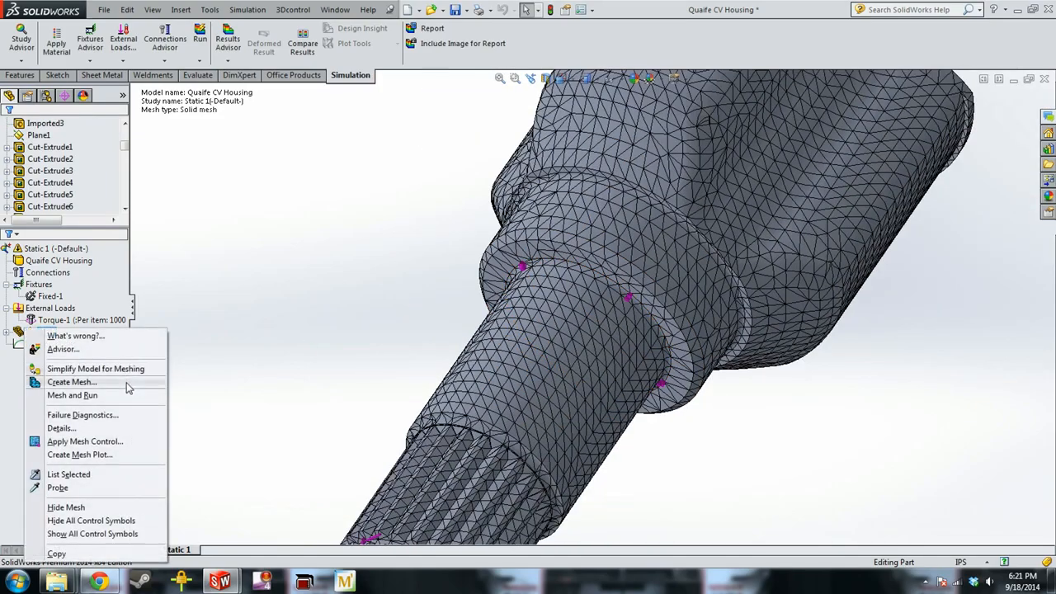
pyautogui.click(123, 382)
pyautogui.click(7, 130)
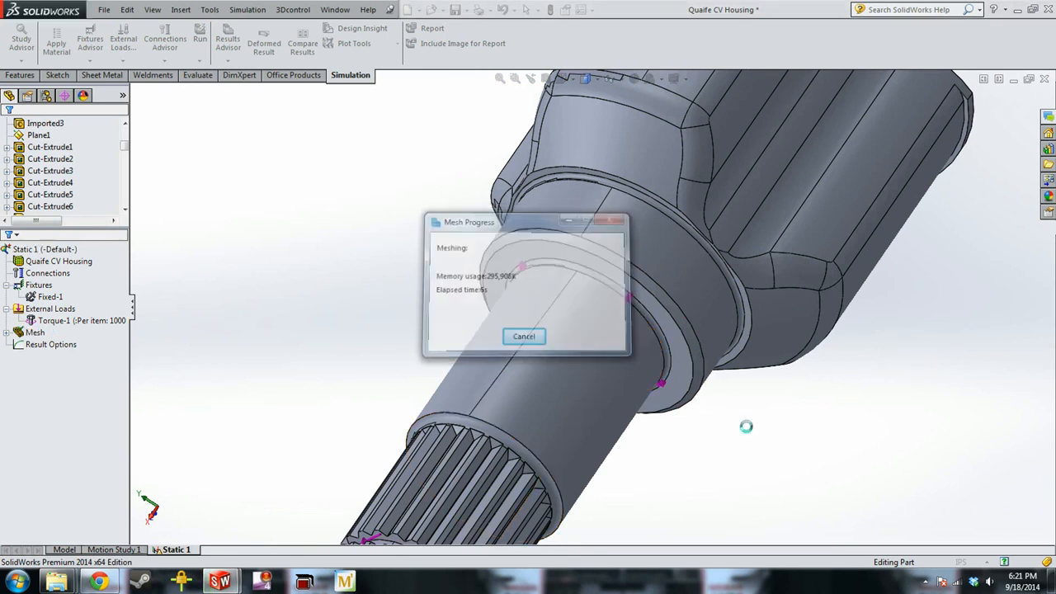
pyautogui.scroll(-4, 716, 385)
pyautogui.moveTo(585, 365); pyautogui.dragTo(566, 342, button='middle')
pyautogui.scroll(-3, 612, 247)
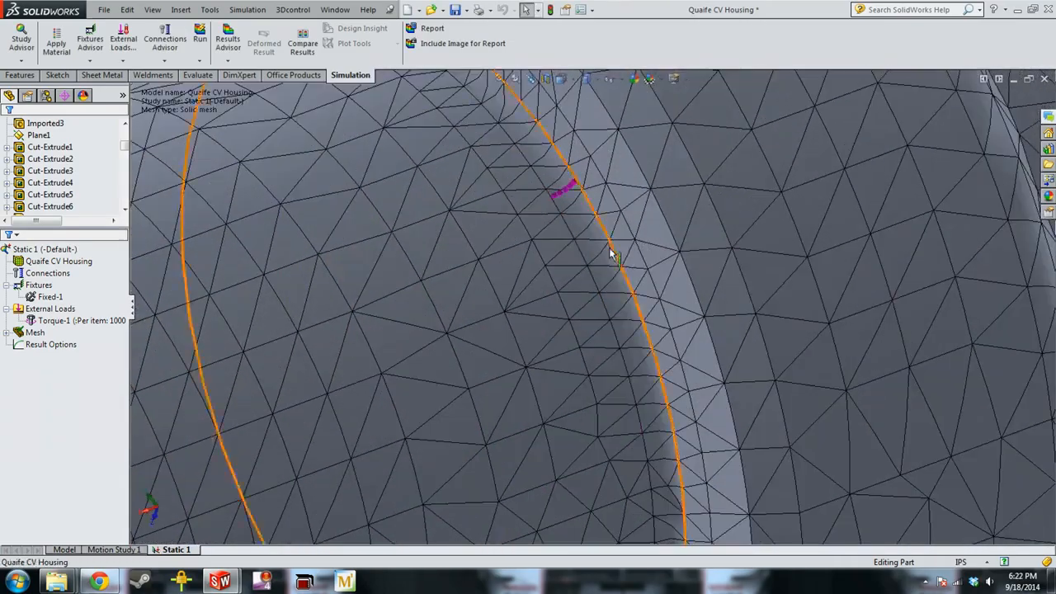
pyautogui.scroll(6, 615, 244)
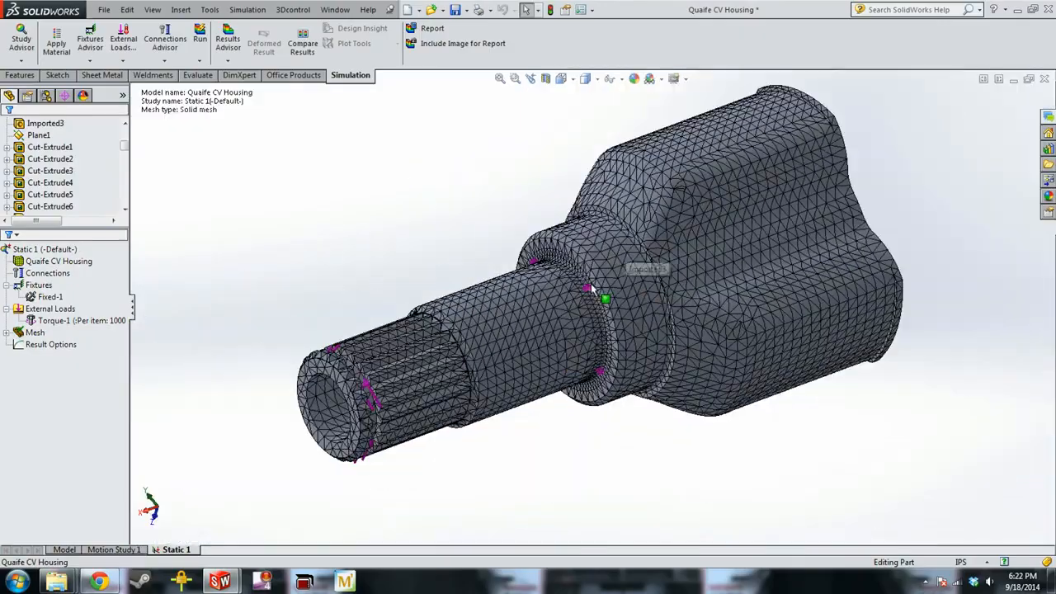
pyautogui.moveTo(602, 305); pyautogui.dragTo(316, 305, button='middle')
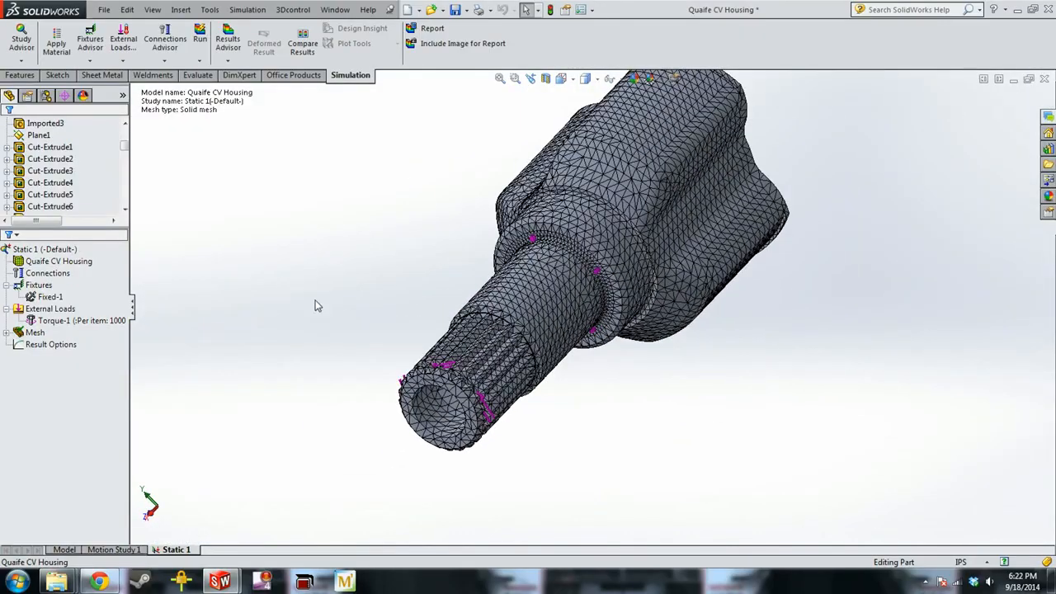
# Remesh the housing with a curvature-based mesh, moving the mesh density toward Fine.
pyautogui.rightClick(36, 332)
pyautogui.click(82, 374)
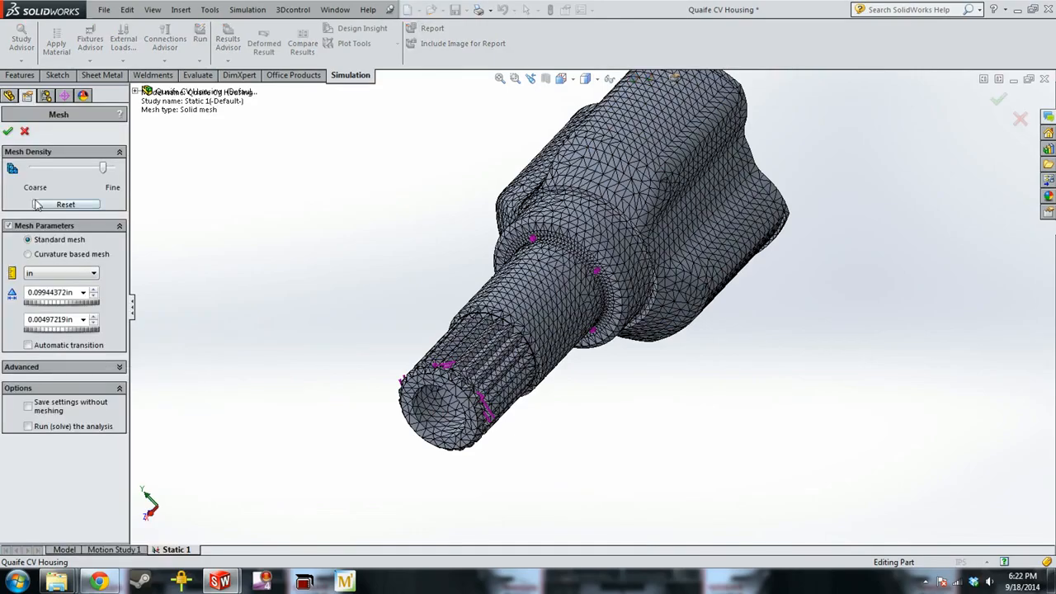
pyautogui.click(30, 255)
pyautogui.moveTo(76, 170); pyautogui.dragTo(103, 175)
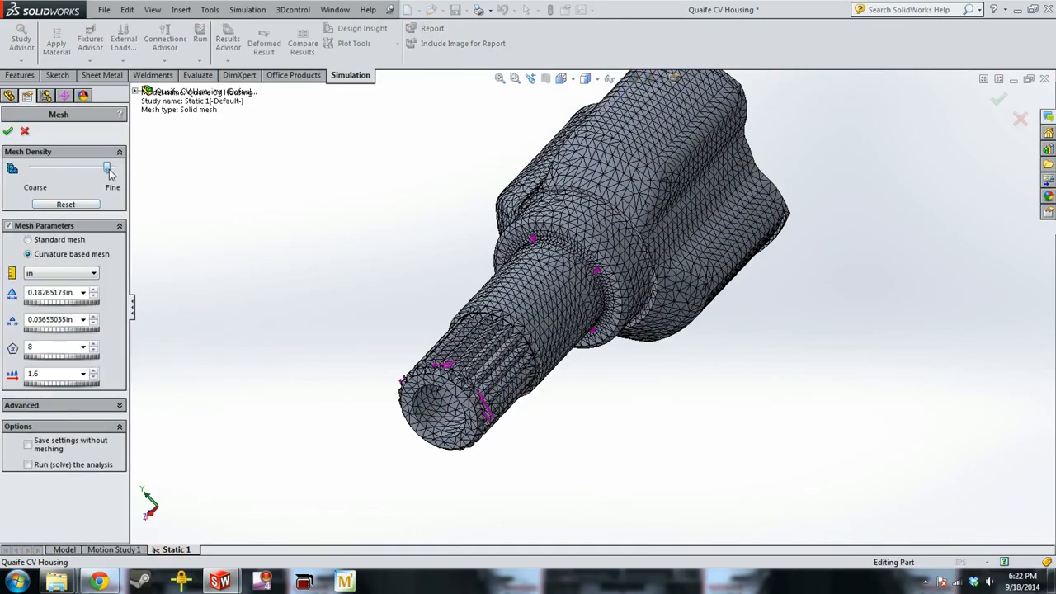
pyautogui.click(8, 134)
pyautogui.click(58, 297)
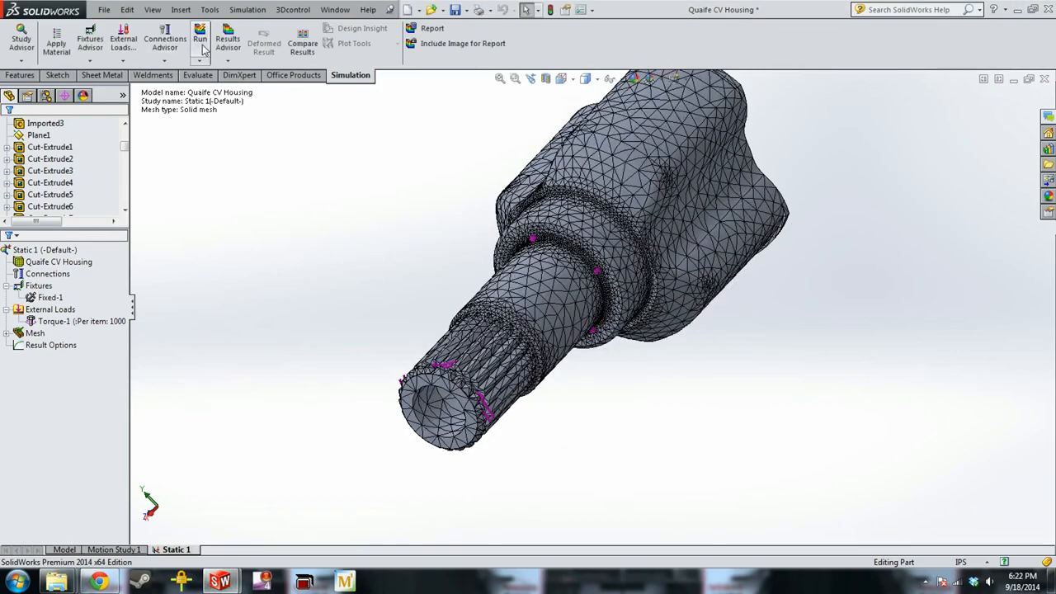
# Assign AISI 1020 steel to the Quaife CV Housing and run the static study.
pyautogui.click(201, 43)
pyautogui.click(551, 321)
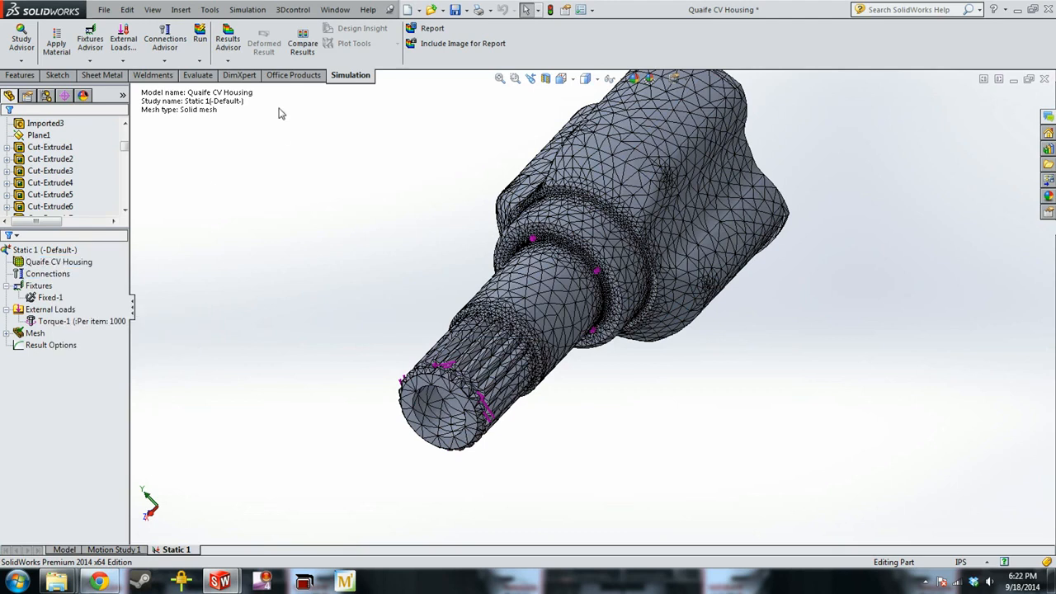
pyautogui.rightClick(69, 262)
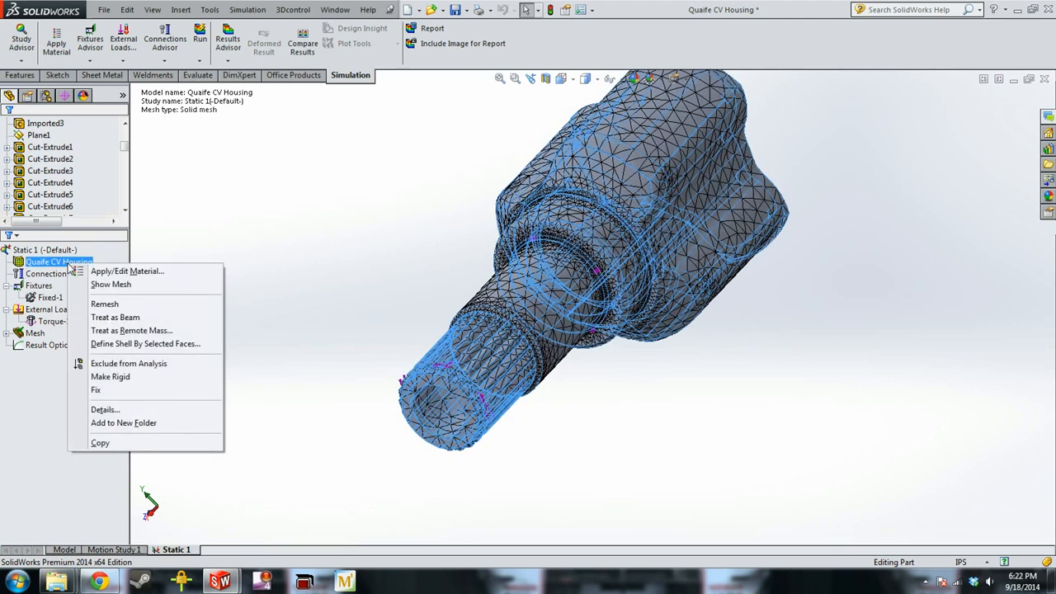
pyautogui.click(116, 271)
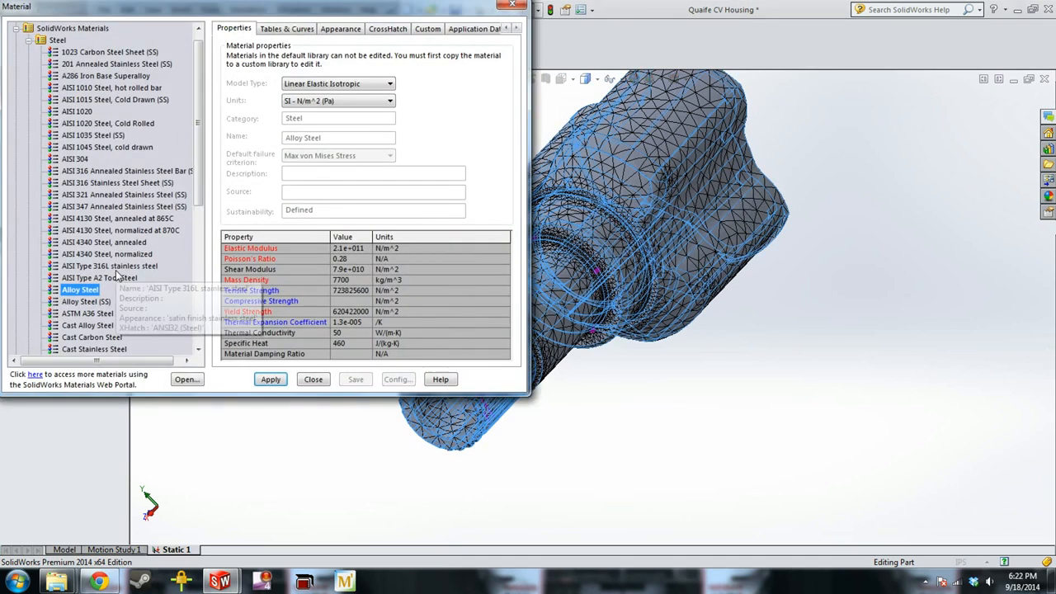
pyautogui.click(99, 113)
pyautogui.click(281, 379)
pyautogui.click(313, 380)
pyautogui.click(200, 41)
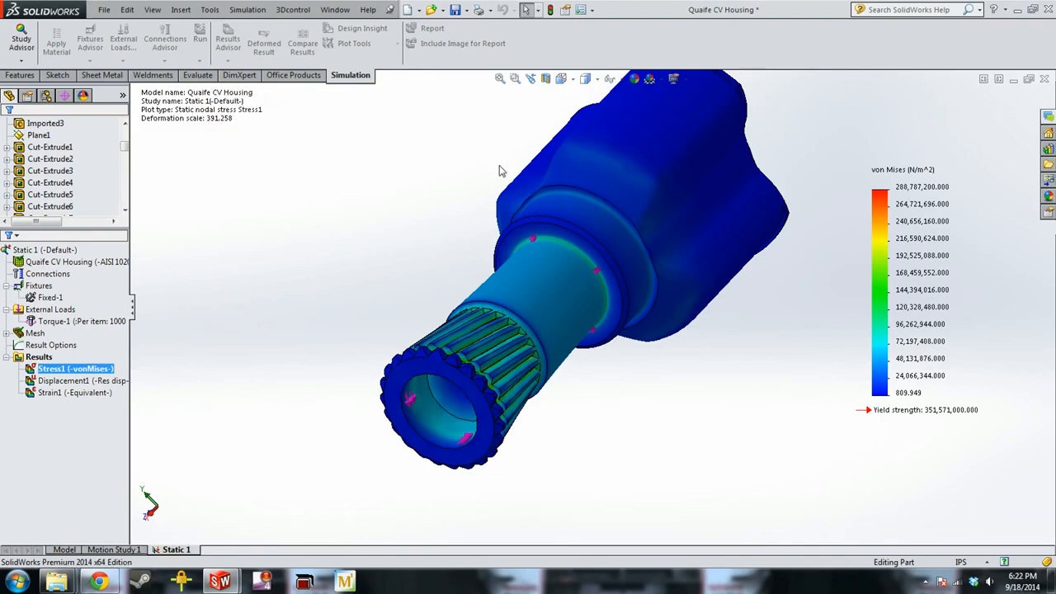
# Examine the von Mises stress distribution around the shaft and its splined end.
pyautogui.moveTo(440, 323); pyautogui.dragTo(648, 417, button='middle')
pyautogui.scroll(-4, 648, 417)
pyautogui.moveTo(785, 422); pyautogui.dragTo(228, 396, button='middle')
# Show the resultant displacement plot and examine it from the splined shaft end to the lobed body.
pyautogui.doubleClick(74, 380)
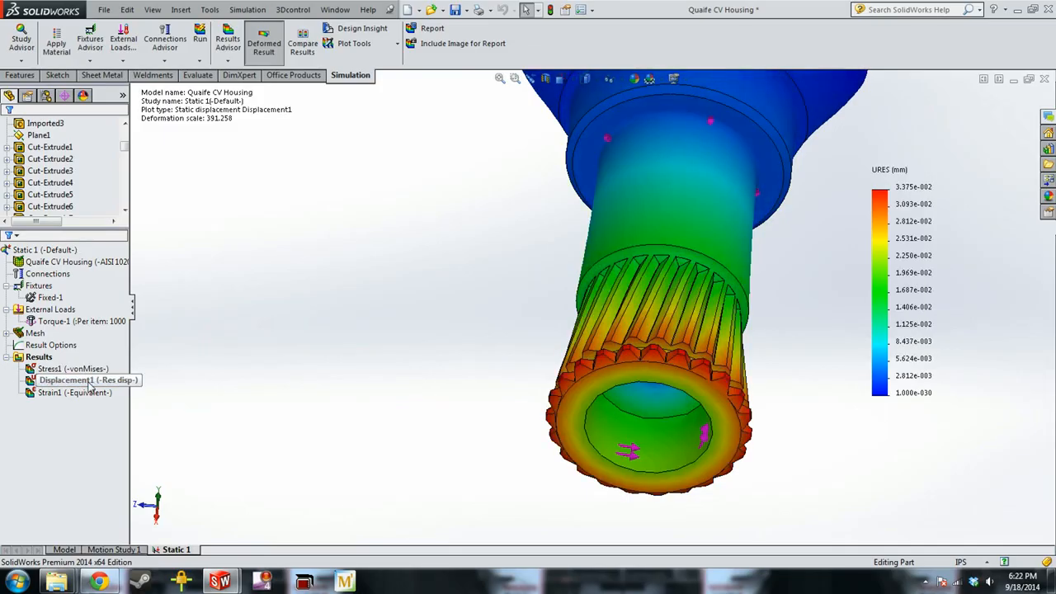
pyautogui.scroll(3, 762, 362)
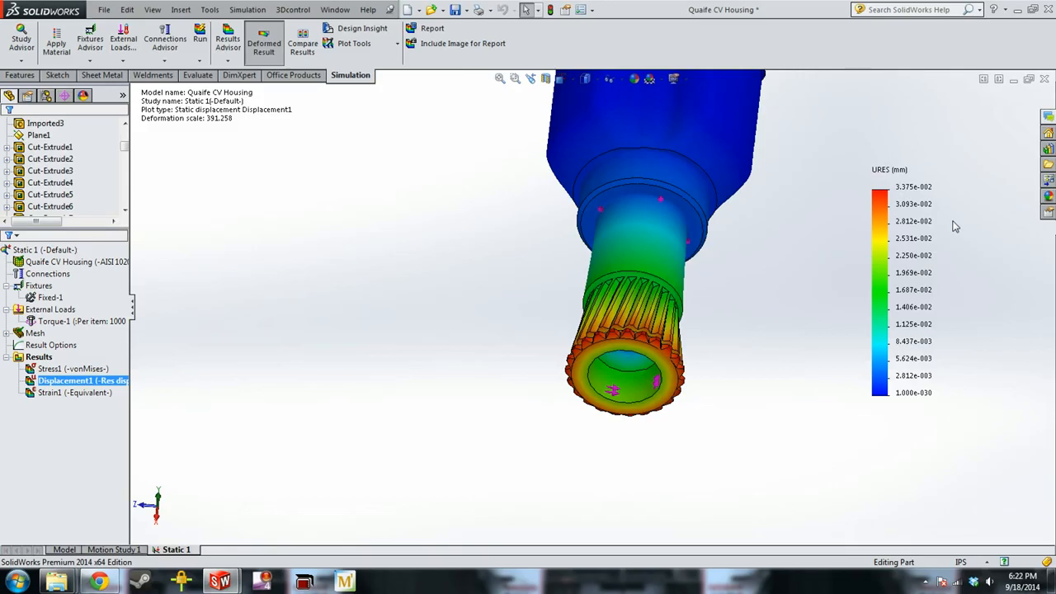
pyautogui.scroll(-3, 684, 322)
pyautogui.moveTo(539, 358); pyautogui.dragTo(556, 372, button='middle')
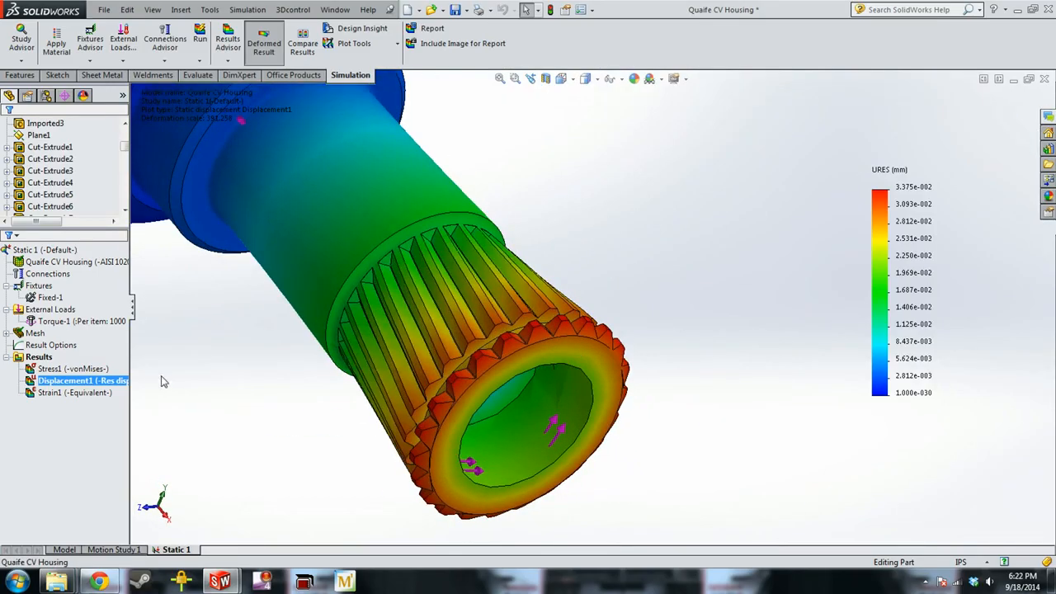
pyautogui.scroll(4, 634, 335)
pyautogui.moveTo(634, 335); pyautogui.dragTo(523, 405, button='middle')
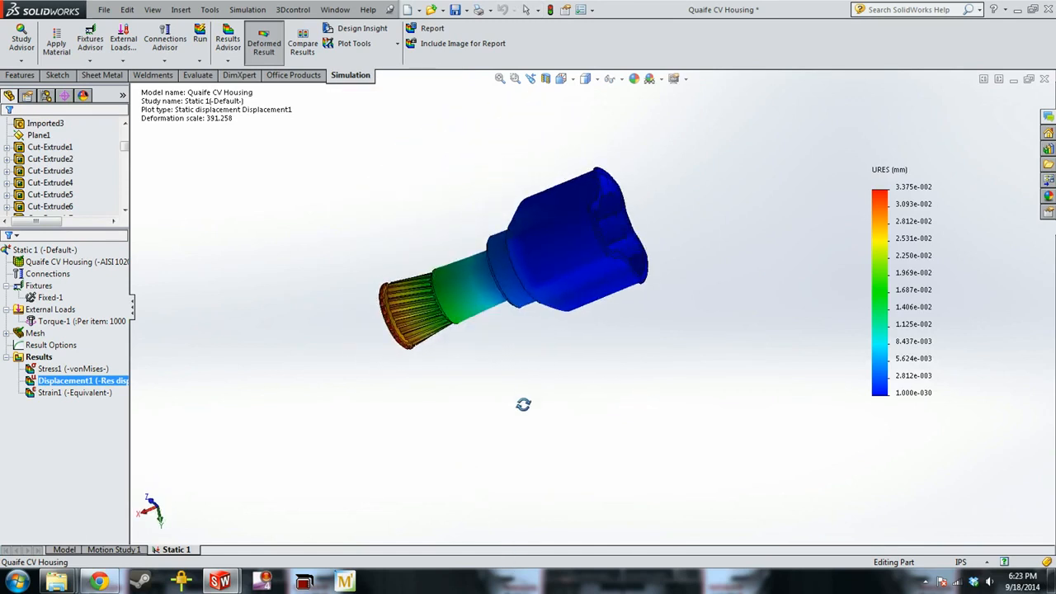
pyautogui.scroll(-5, 439, 362)
pyautogui.scroll(5, 440, 362)
# Return to the von Mises stress plot and examine the shaft, shoulder fillet and splines.
pyautogui.click(91, 370)
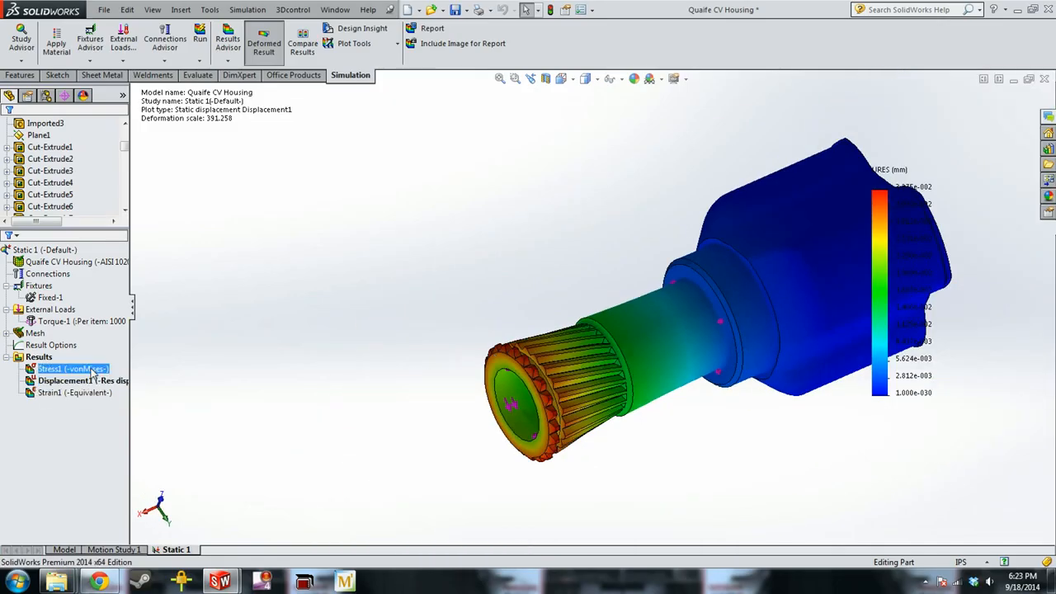
pyautogui.scroll(4, 754, 314)
pyautogui.moveTo(614, 331); pyautogui.dragTo(646, 345, button='middle')
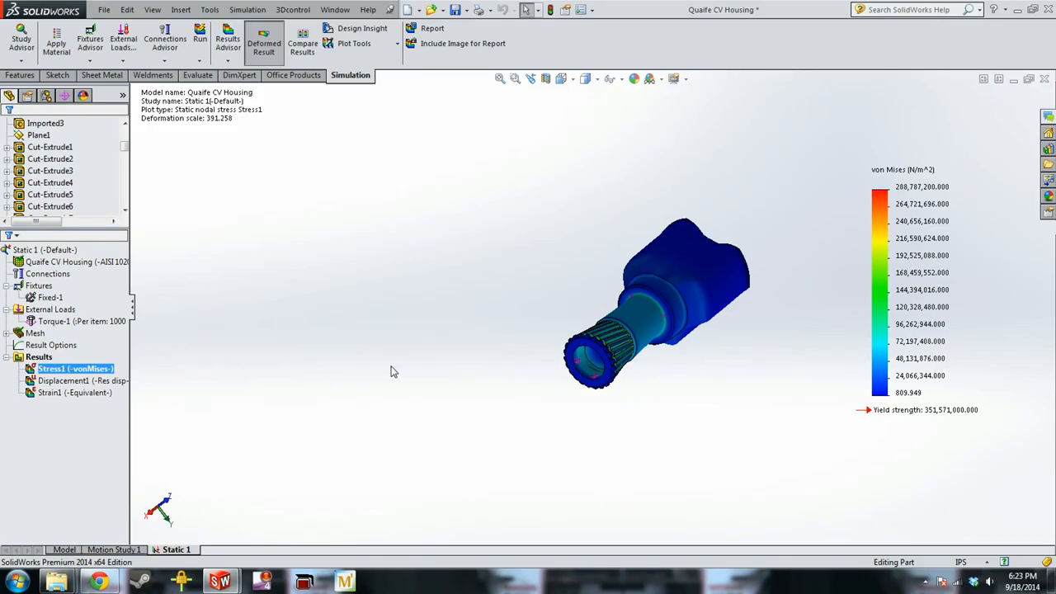
pyautogui.scroll(3, 727, 233)
pyautogui.scroll(-3, 646, 299)
pyautogui.scroll(-3, 646, 299)
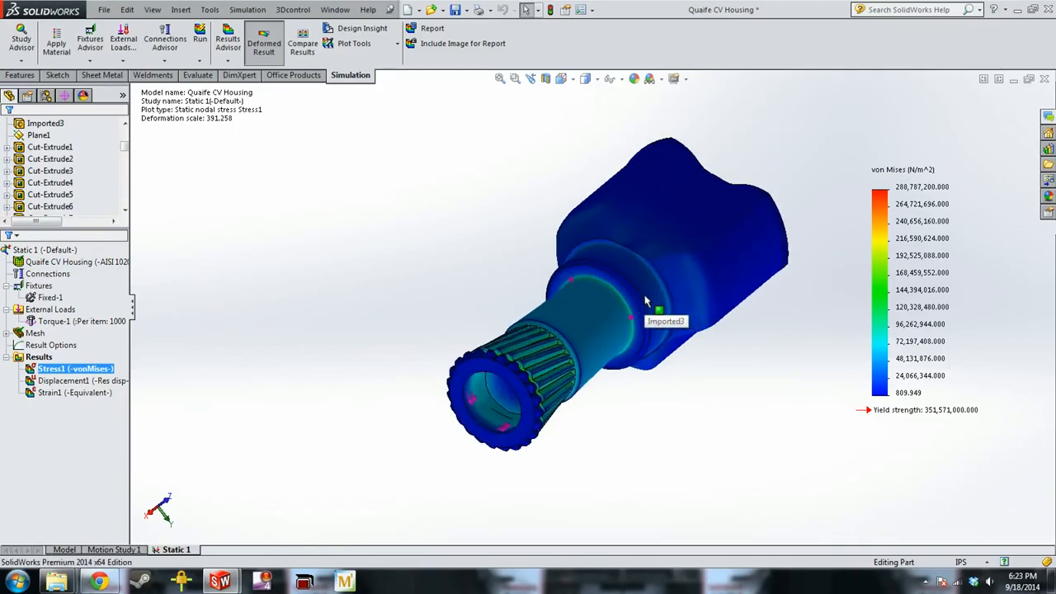